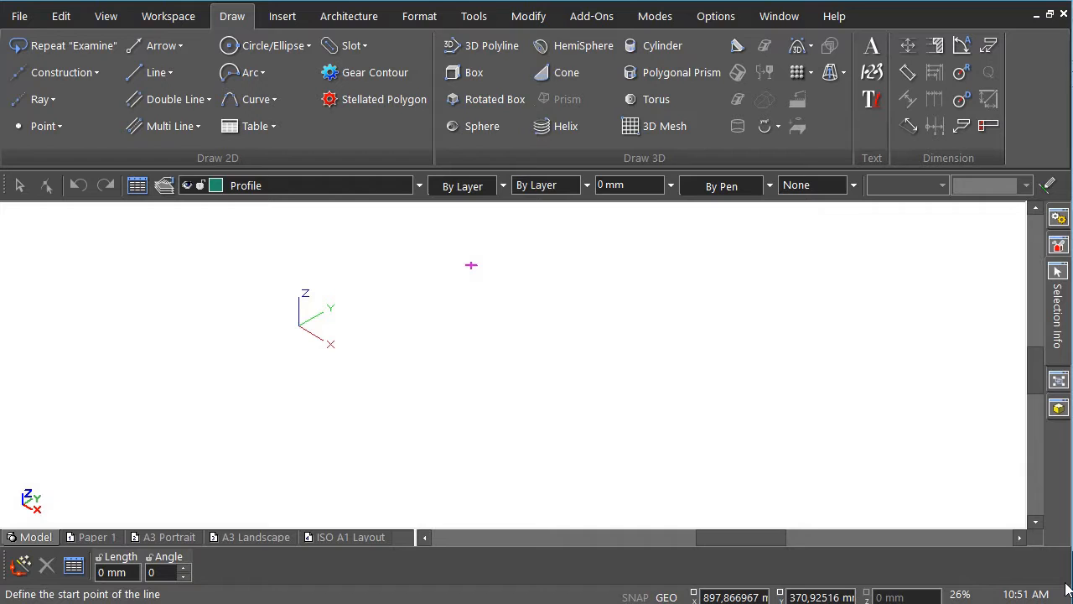
# - Draw a 400 x 800 mm rectangle on the Profile layer as the base outline
pyautogui.rightClick(464, 297)
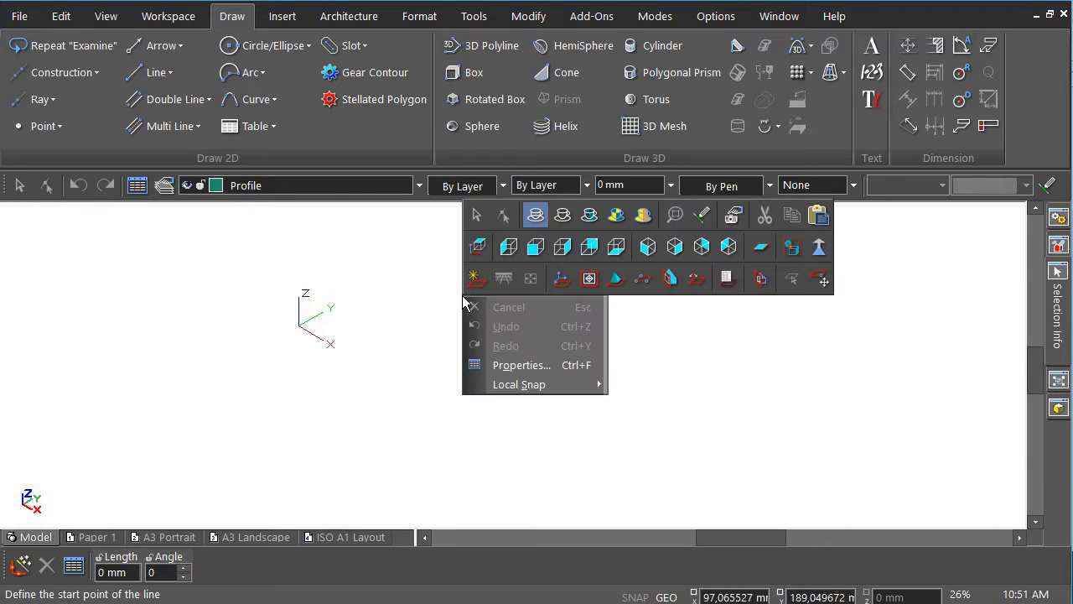
pyautogui.click(674, 246)
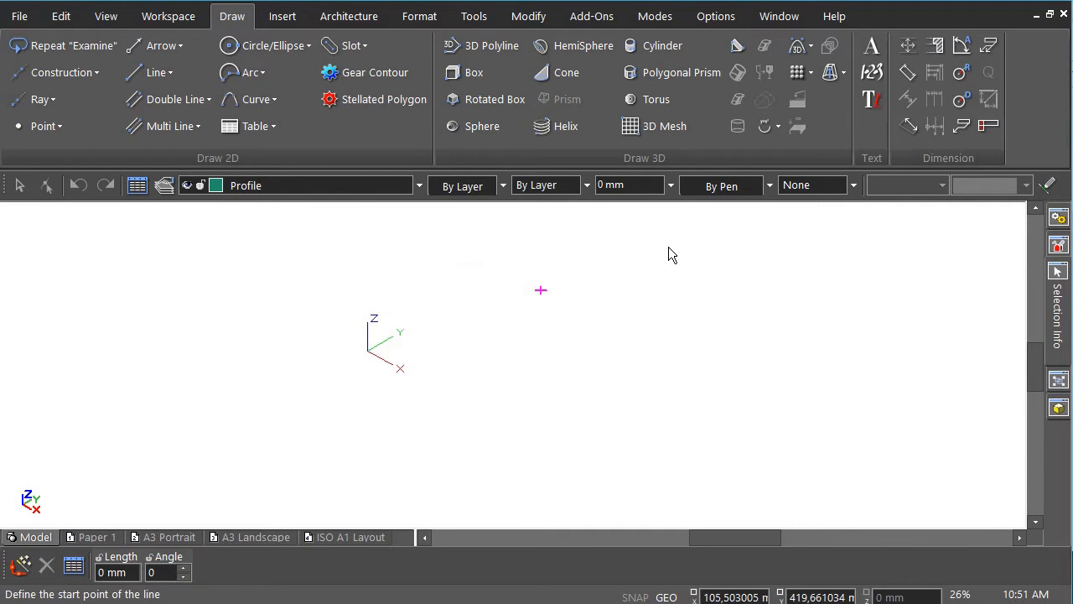
pyautogui.click(170, 74)
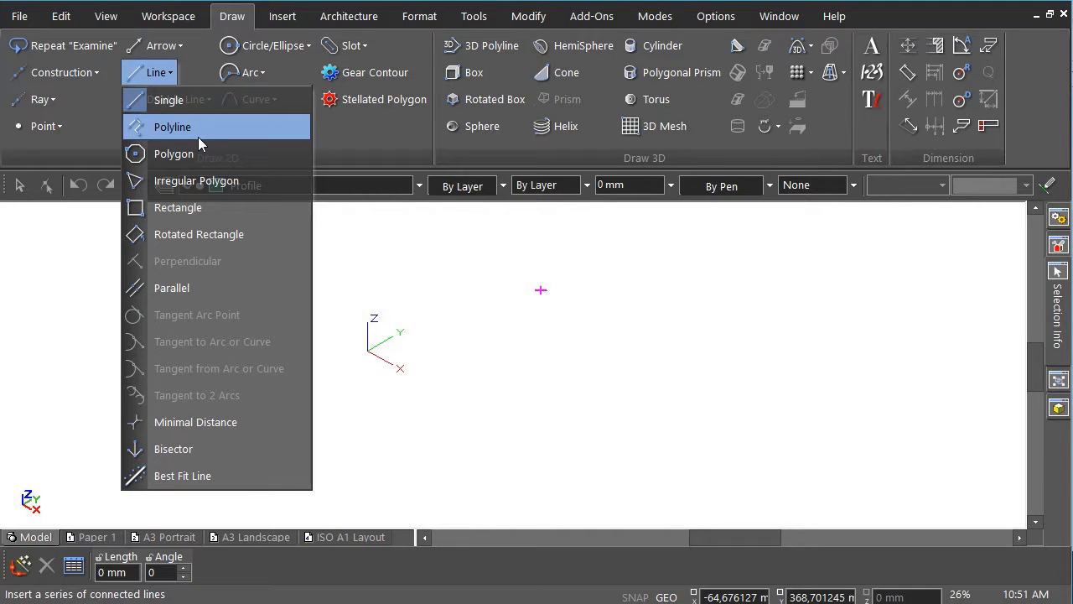
pyautogui.click(228, 207)
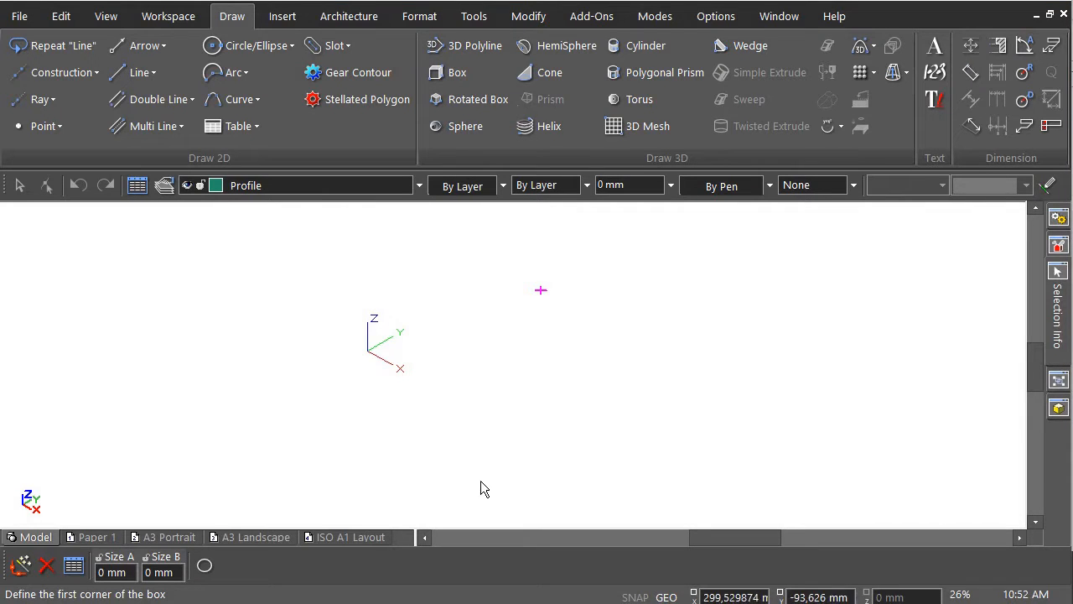
pyautogui.click(331, 461)
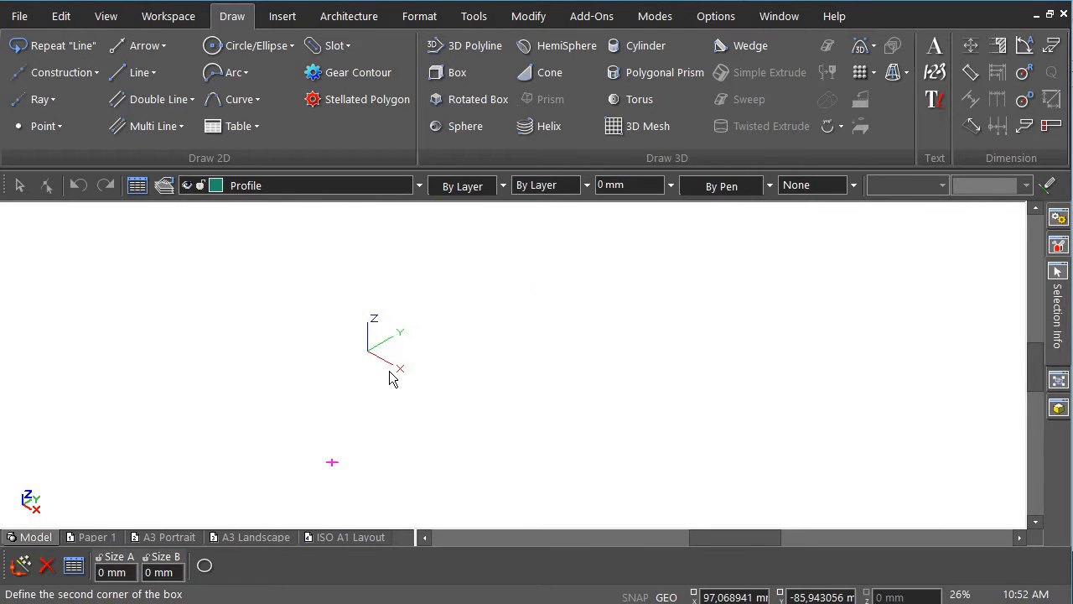
pyautogui.write('400')
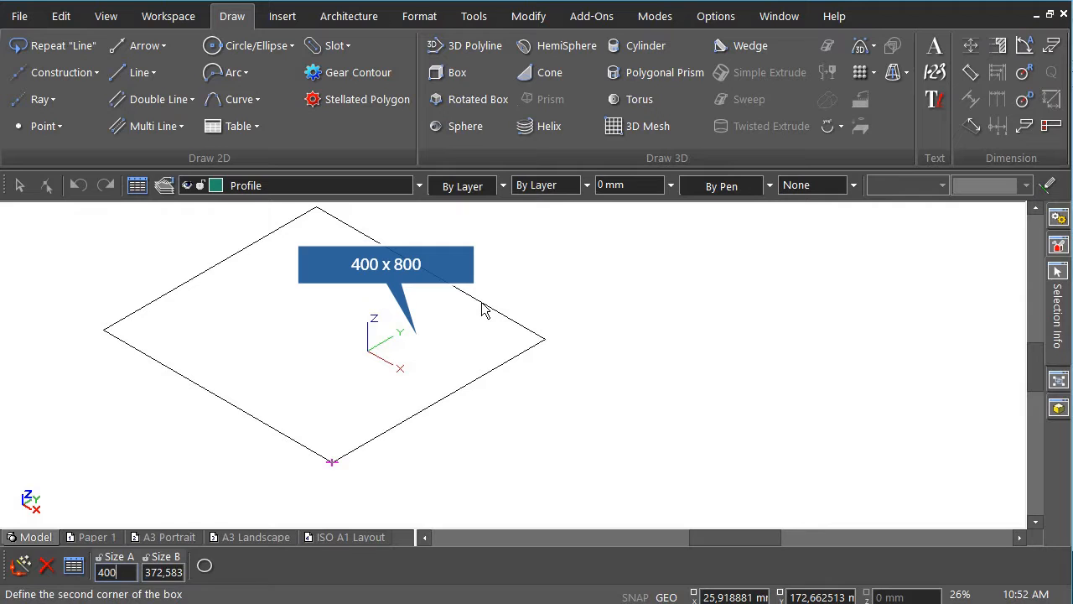
pyautogui.press('Tab')
pyautogui.write('800')
pyautogui.press('Return')
pyautogui.hotkey('ctrl', 'shift', 'e')
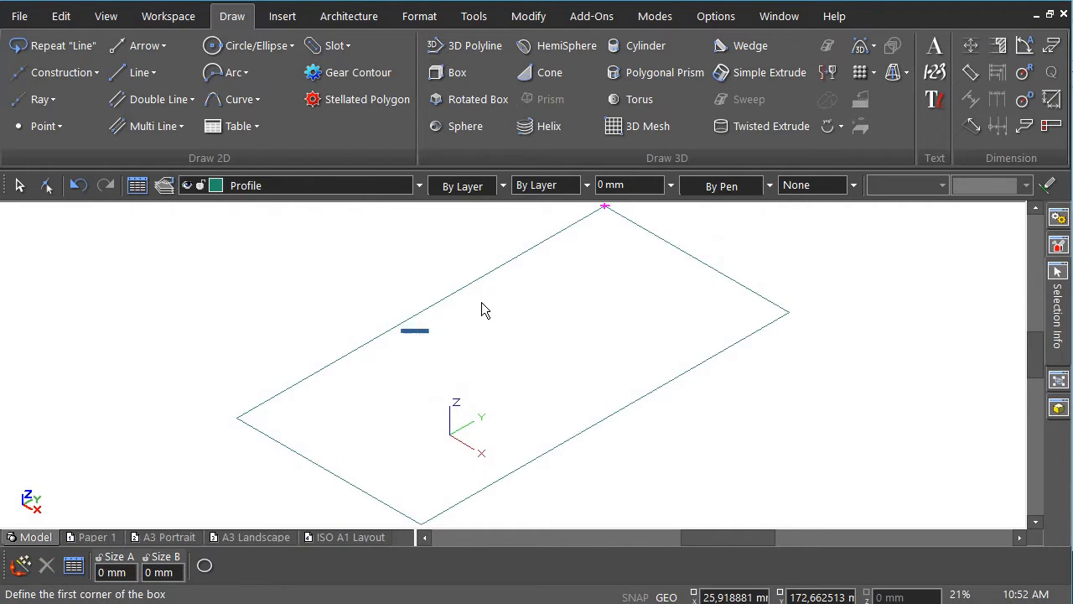
# - Start a Simple Extrude and set its draft angle to 30 in the extrude shape properties
pyautogui.click(746, 72)
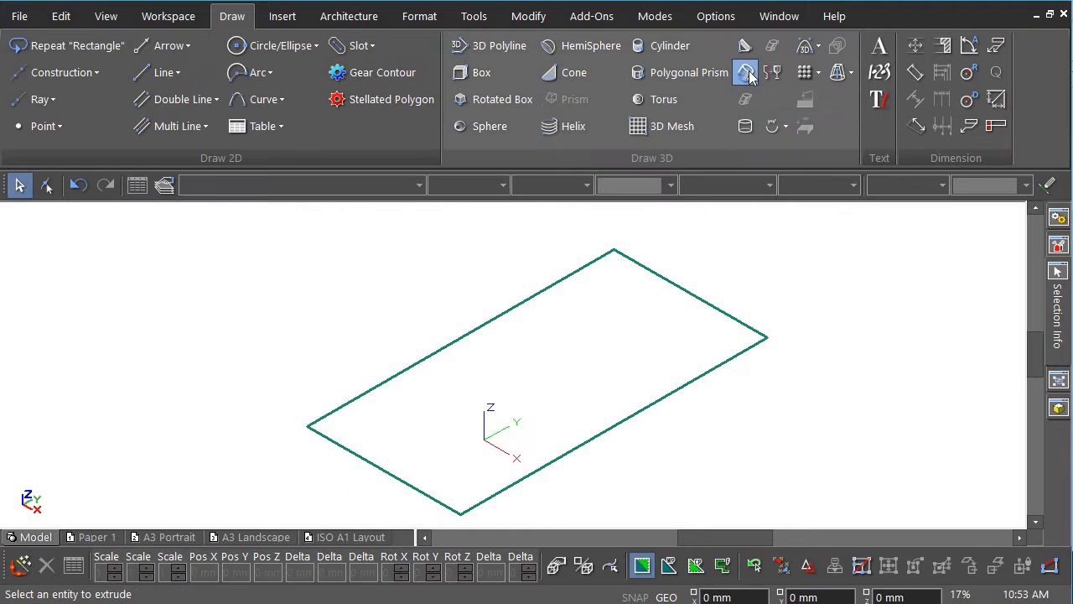
pyautogui.click(136, 188)
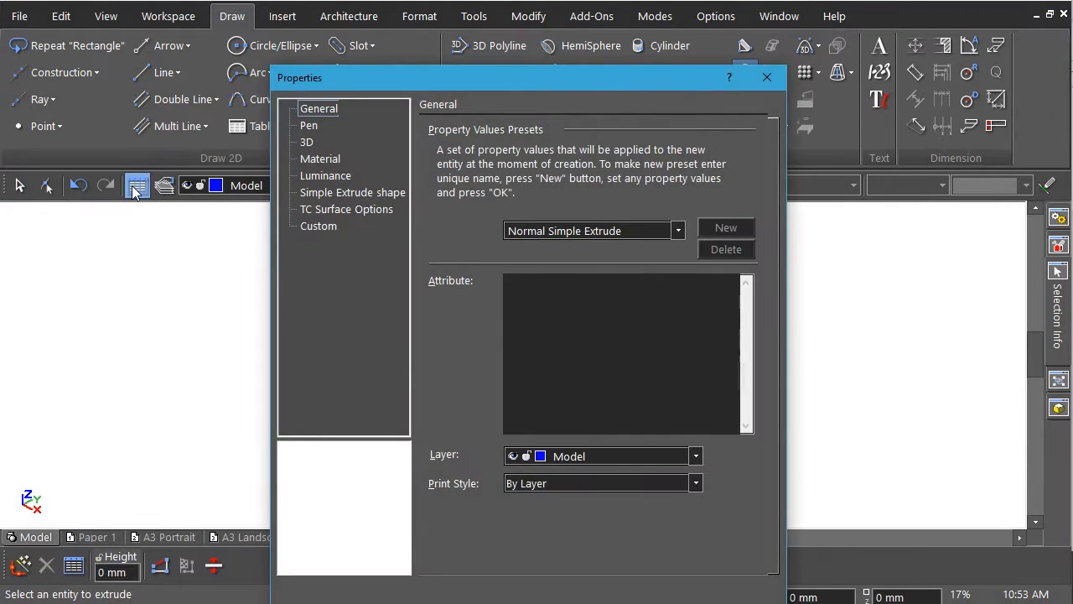
pyautogui.click(352, 193)
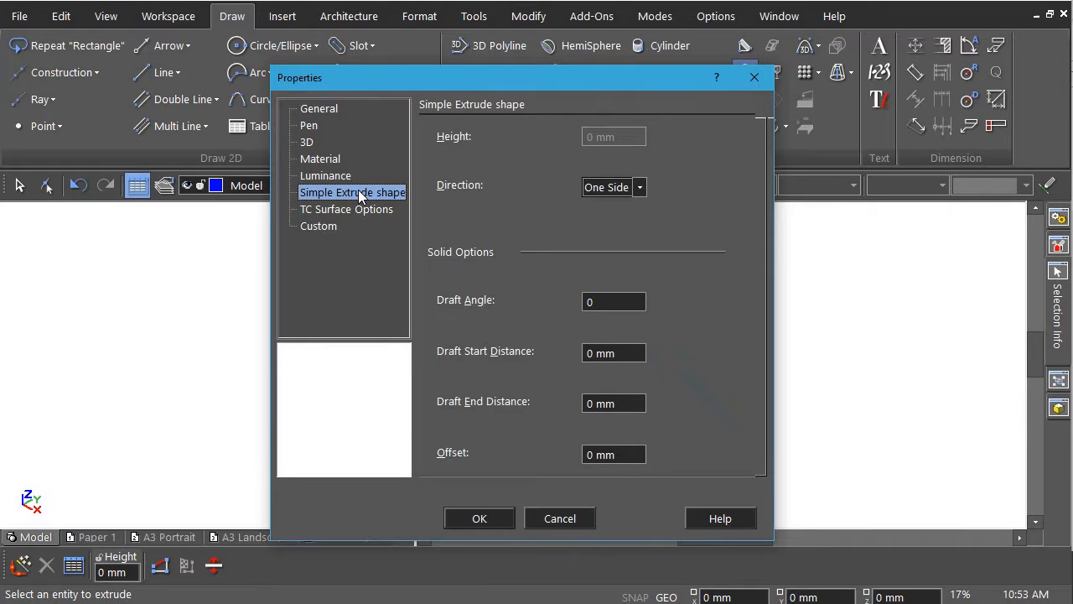
pyautogui.click(593, 301)
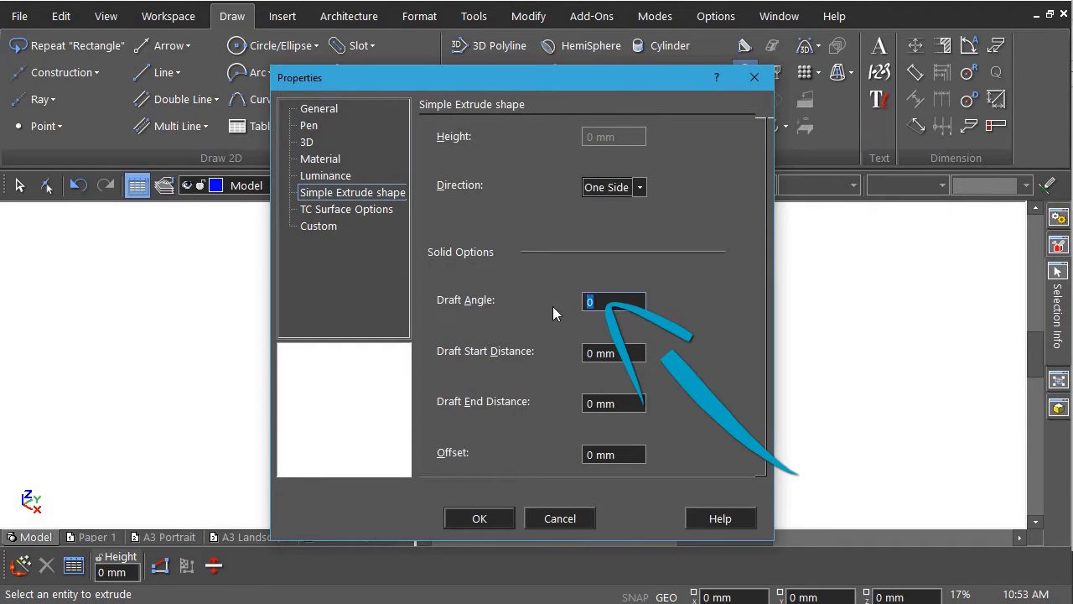
pyautogui.write('30')
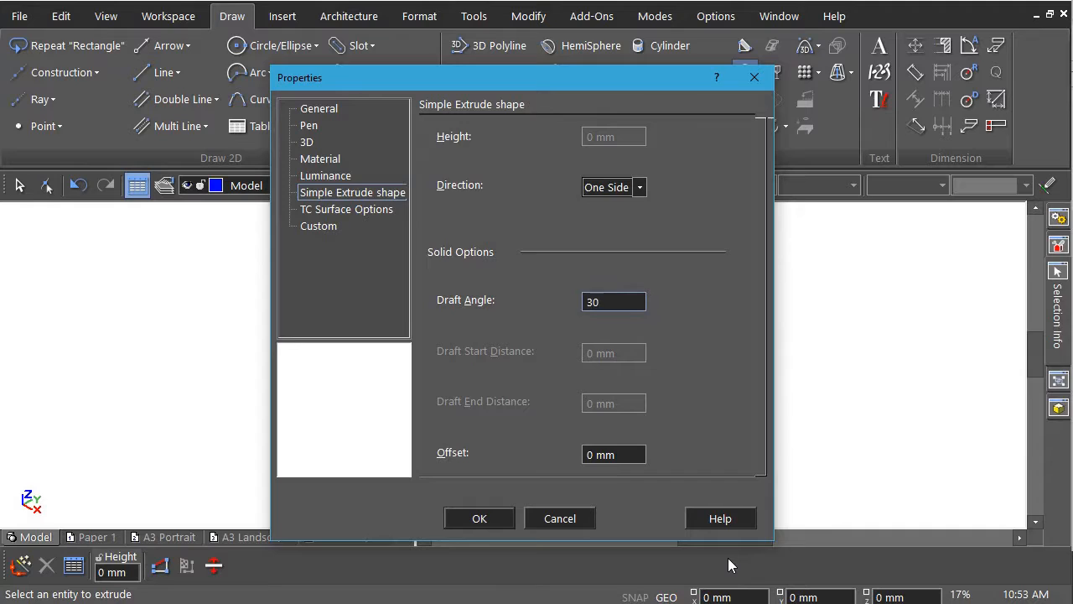
pyautogui.press('Return')
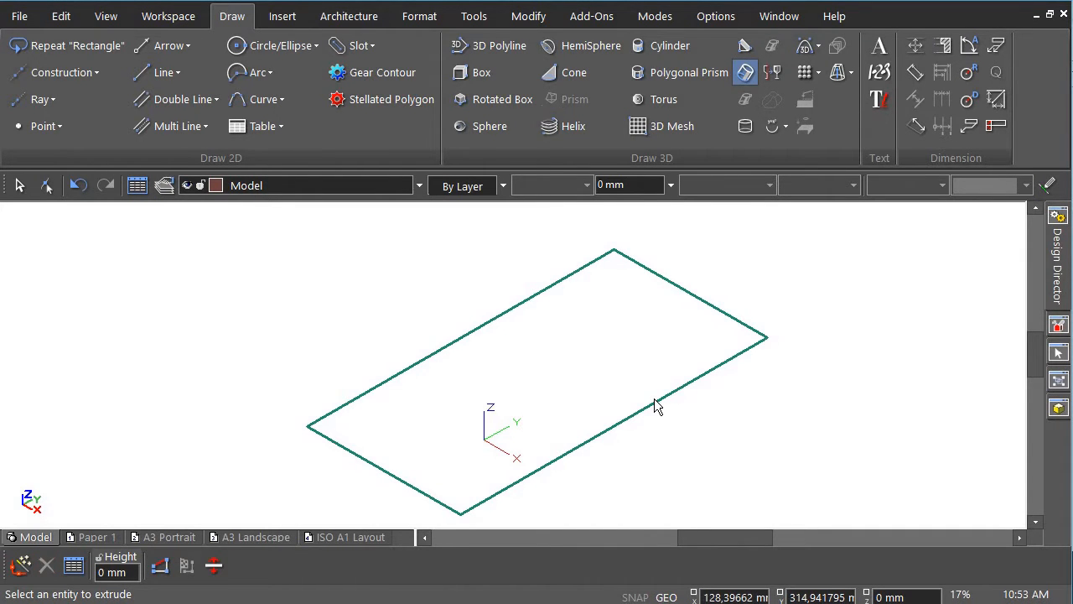
# - Extrude the rectangle to a height of 300 mm
pyautogui.click(653, 400)
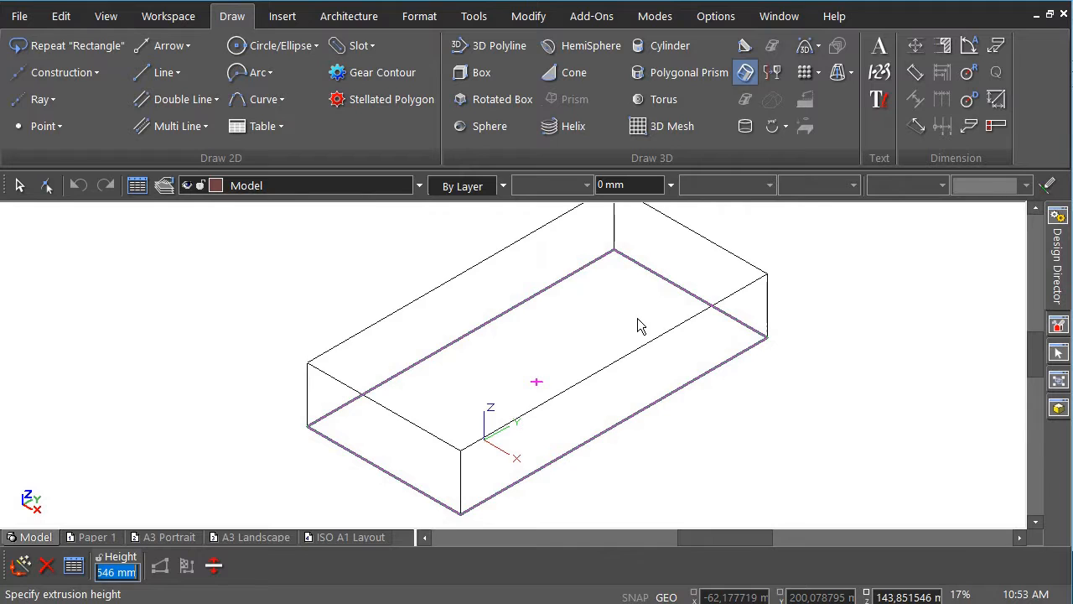
pyautogui.write('300')
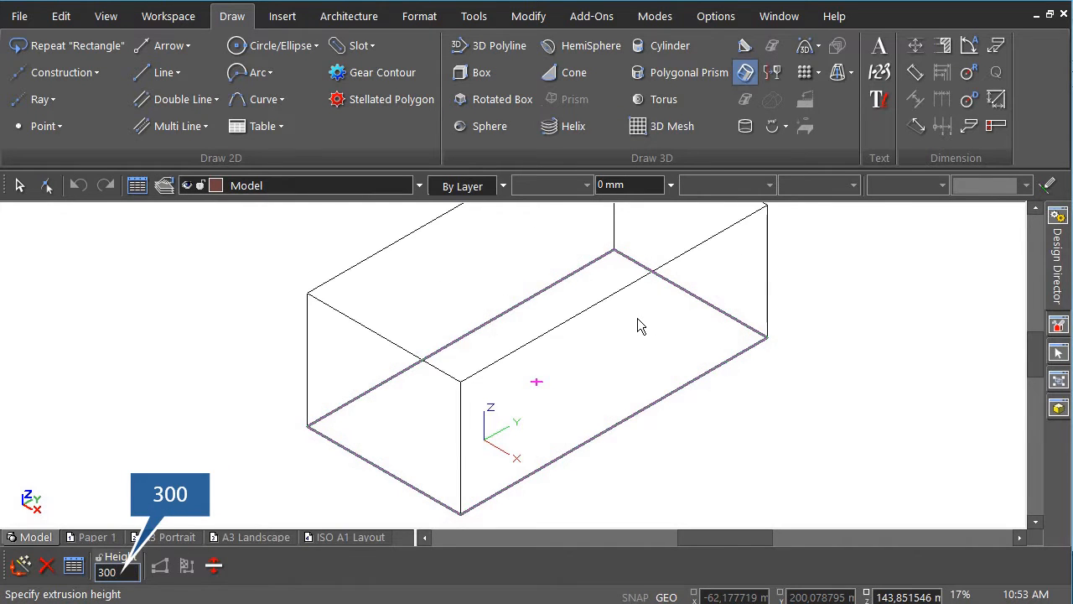
pyautogui.press('Return')
pyautogui.hotkey('ctrl', 'Home')
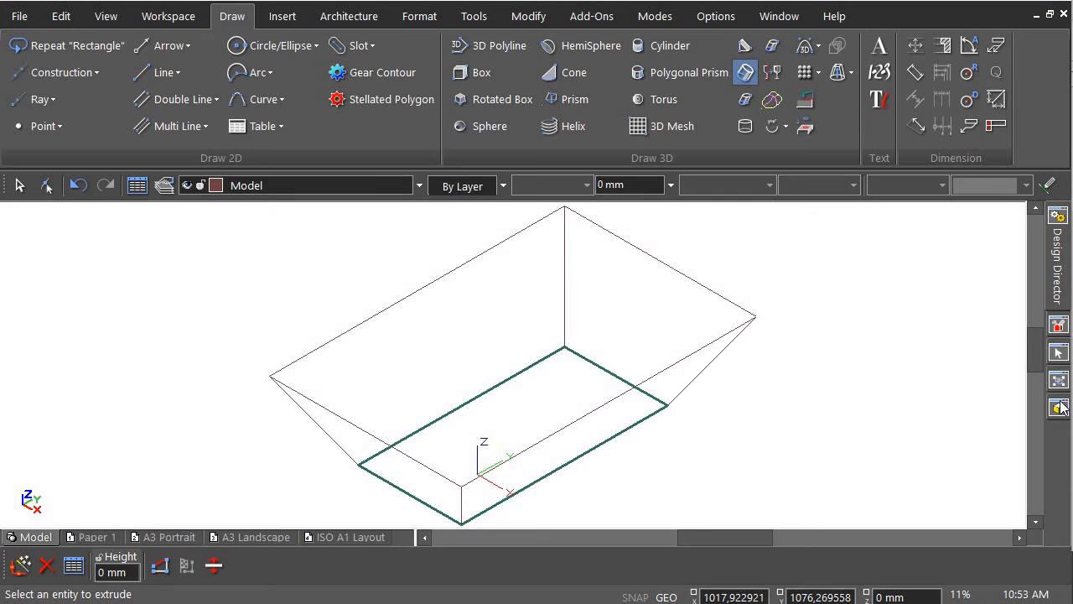
# - Shell the tapered solid with a thickness of -50 mm, omitting its top face
pyautogui.click(532, 18)
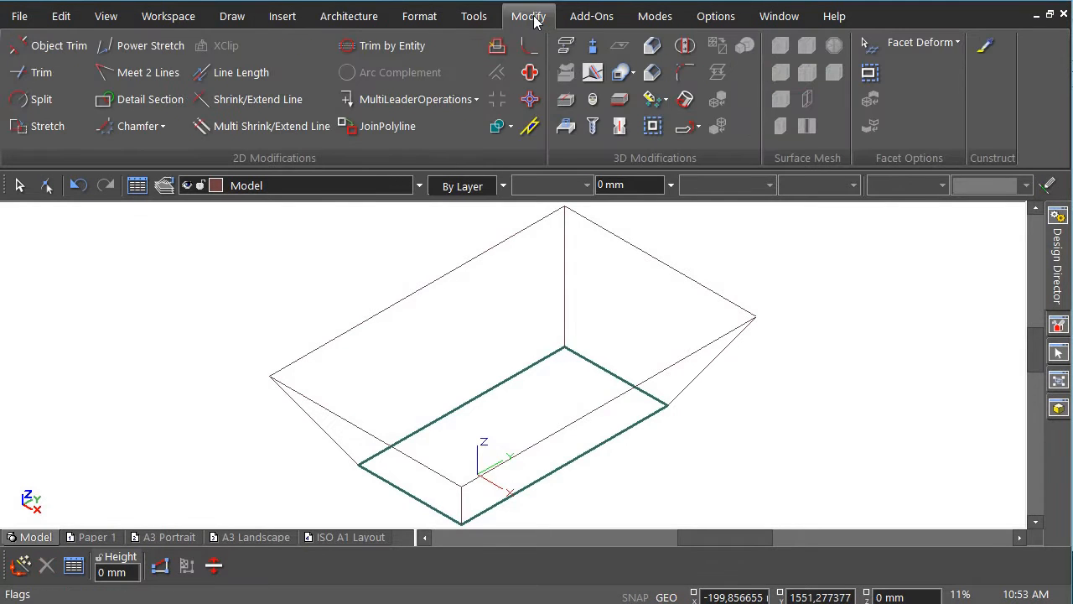
pyautogui.click(653, 127)
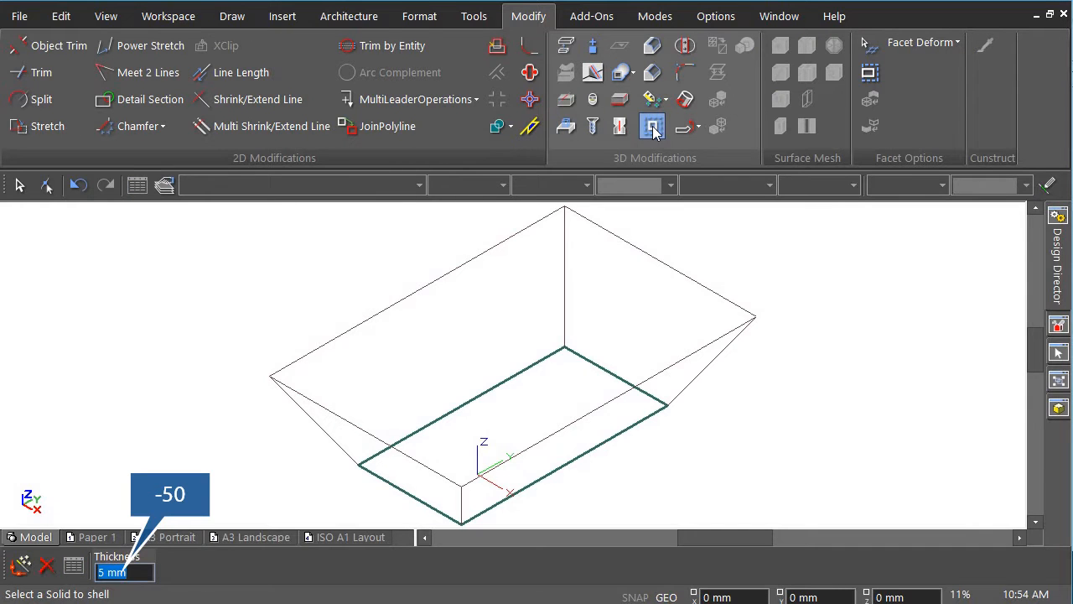
pyautogui.write('-50')
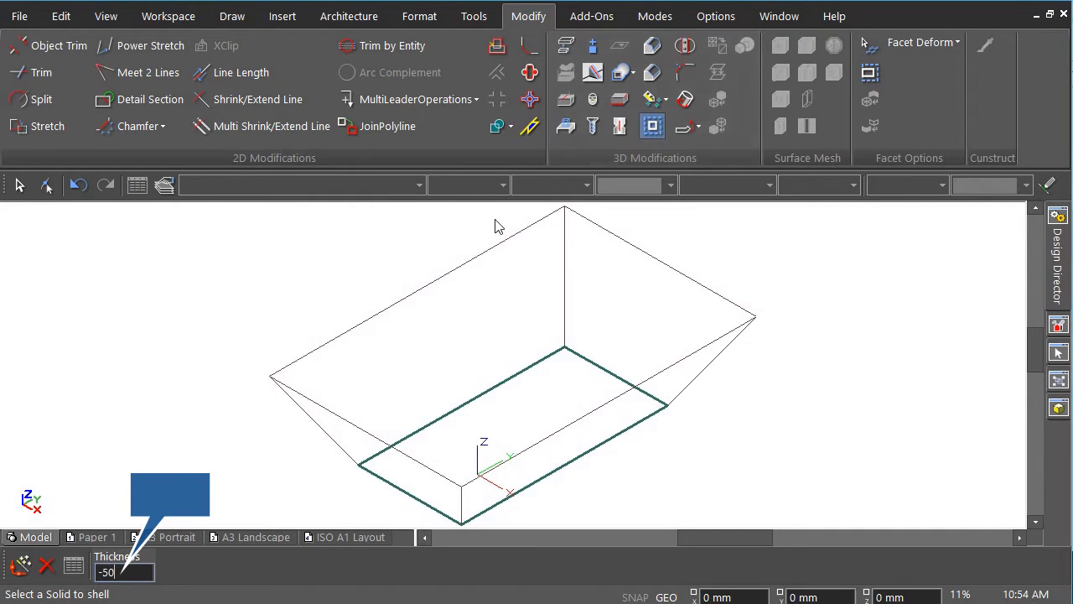
pyautogui.press('Return')
pyautogui.click(472, 269)
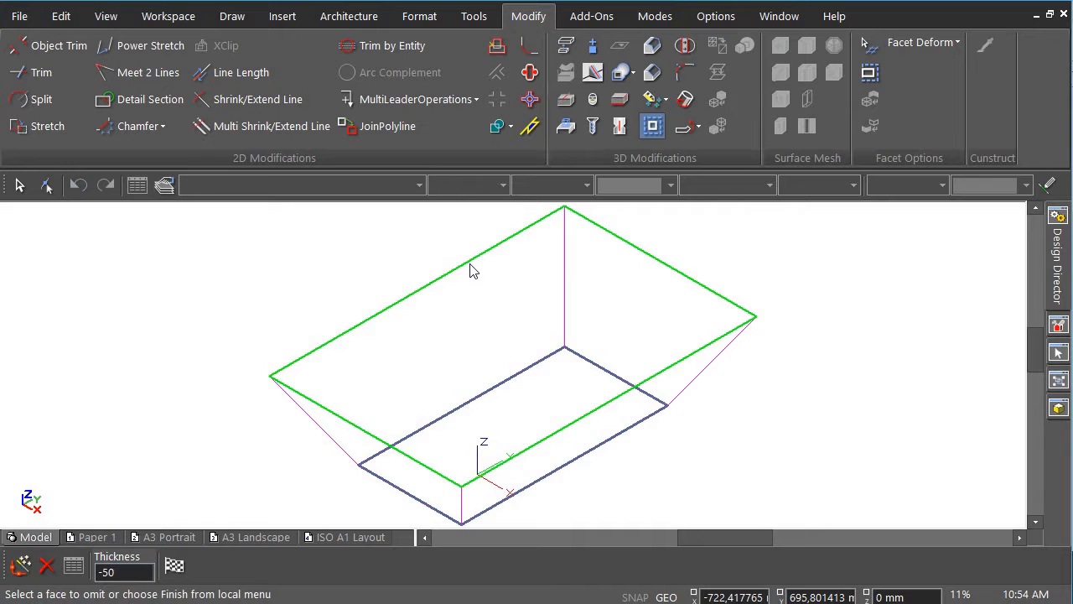
pyautogui.click(486, 285)
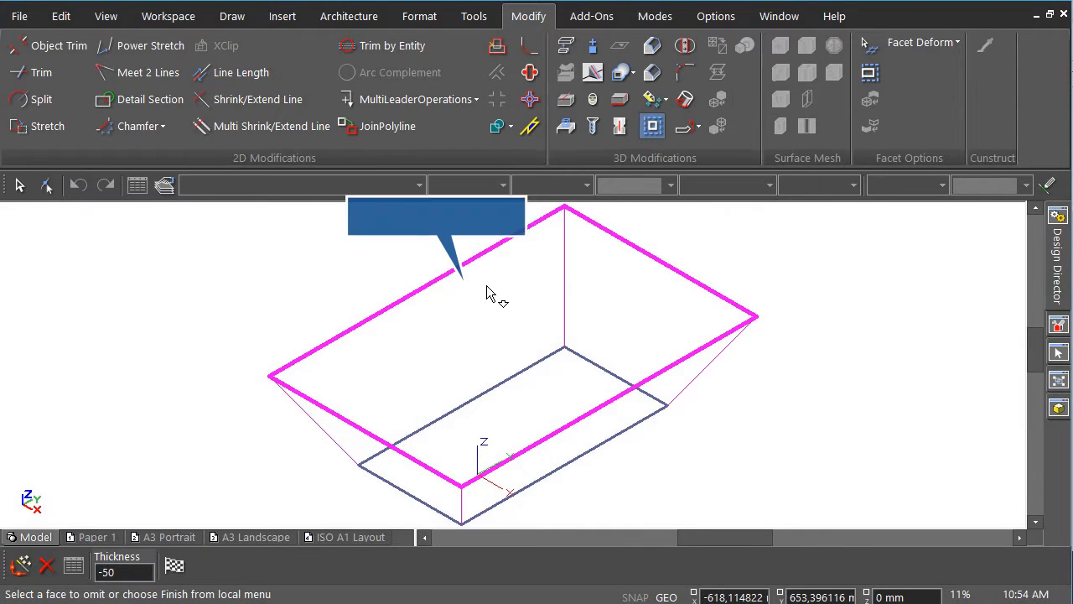
pyautogui.click(174, 565)
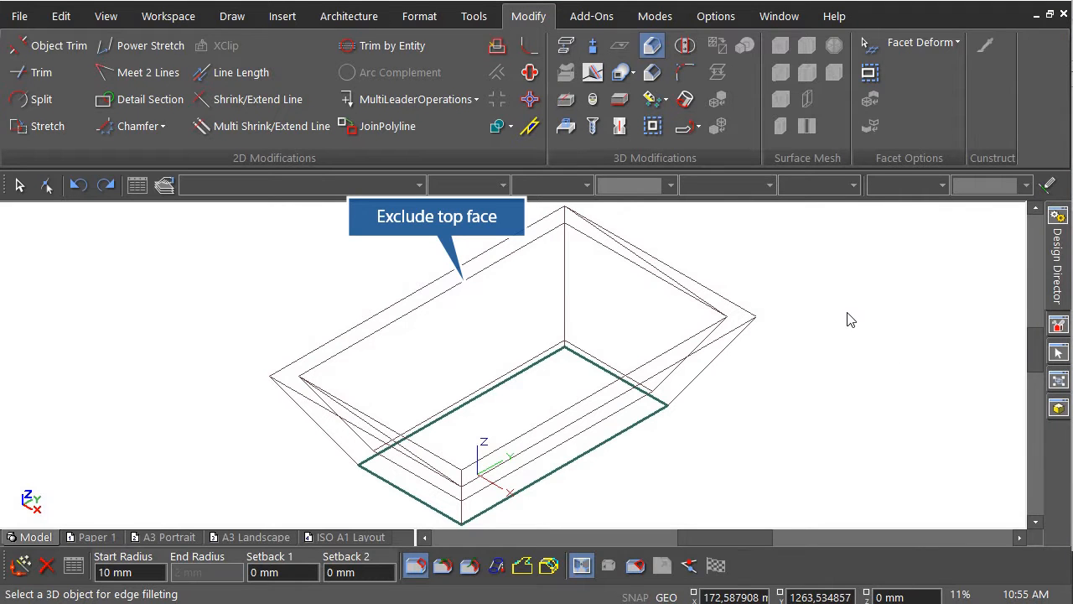
# - Fillet the four outer slanted corner edges of the shelled solid with a 60 mm radius
pyautogui.click(417, 566)
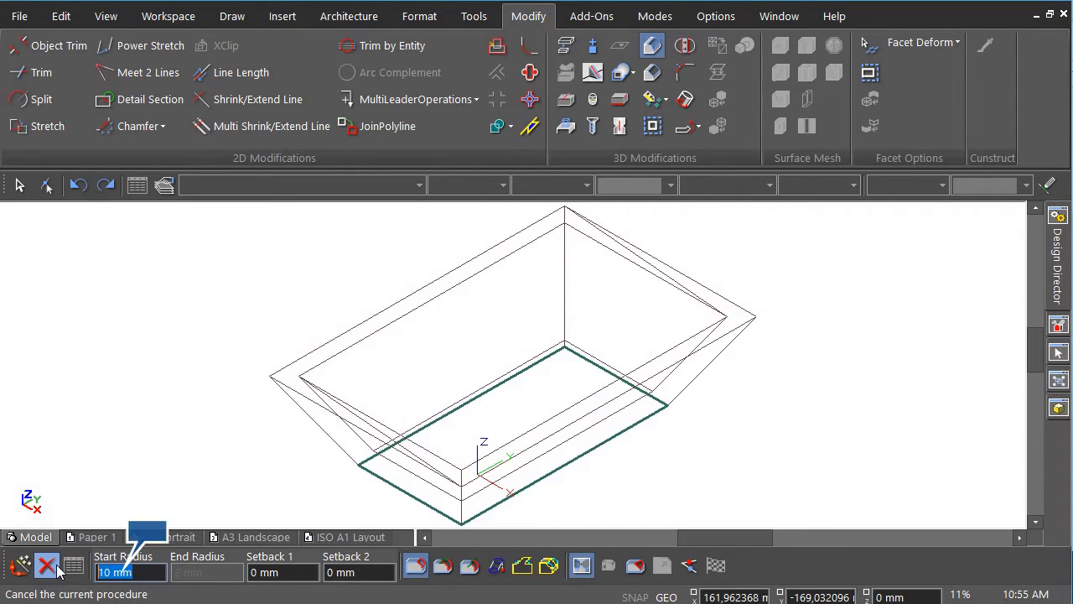
pyautogui.write('60')
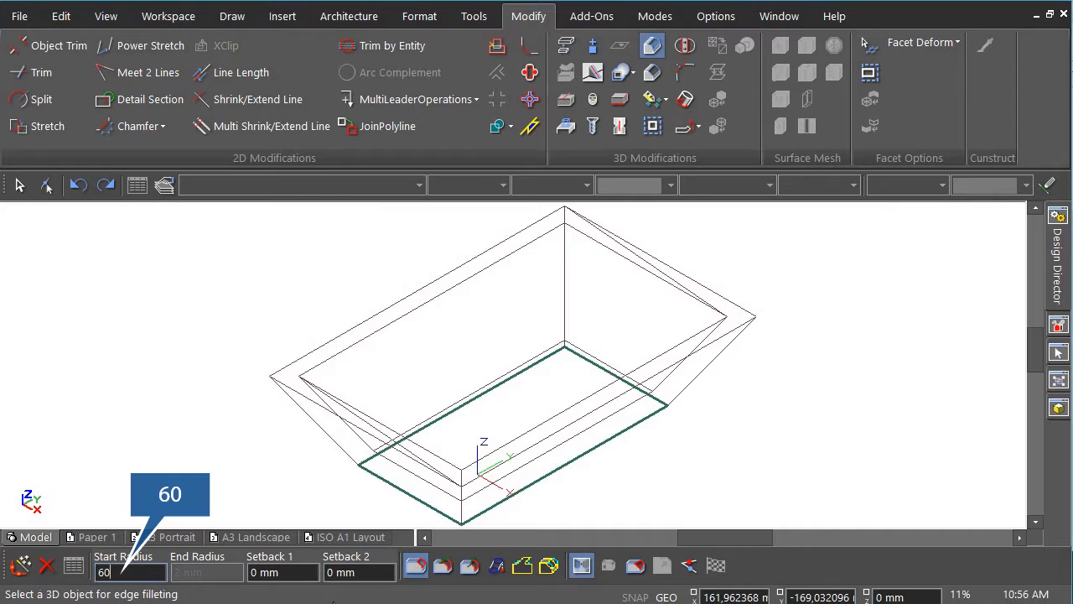
pyautogui.click(327, 351)
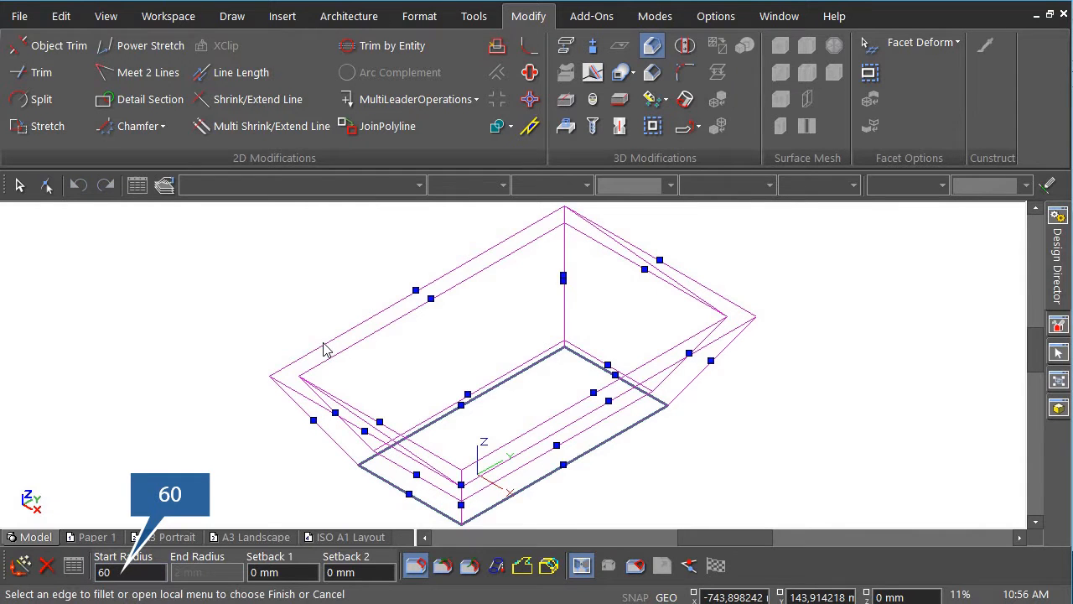
pyautogui.click(296, 409)
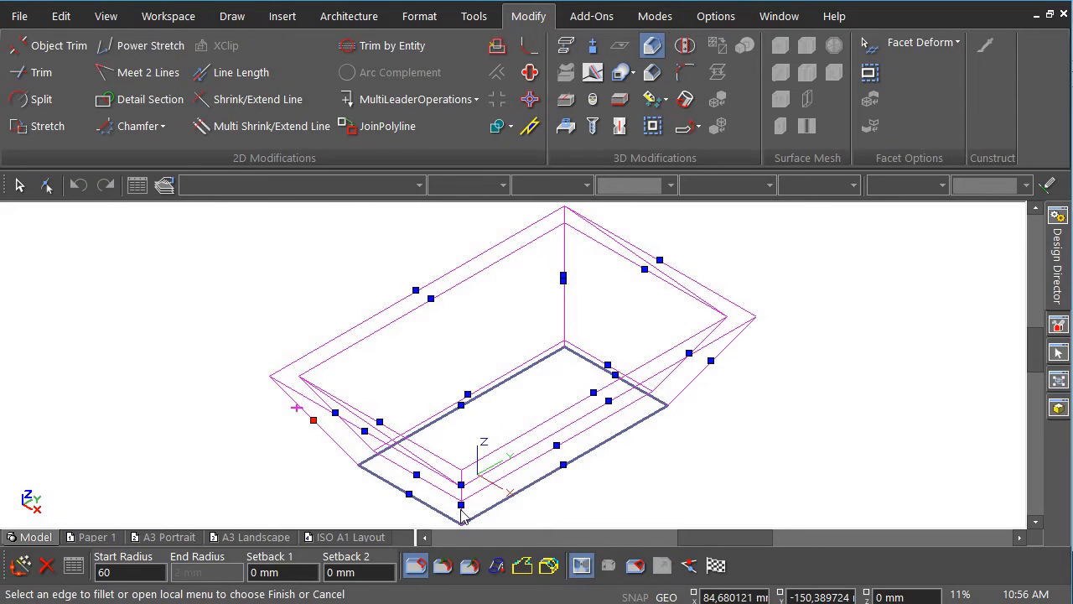
pyautogui.click(462, 515)
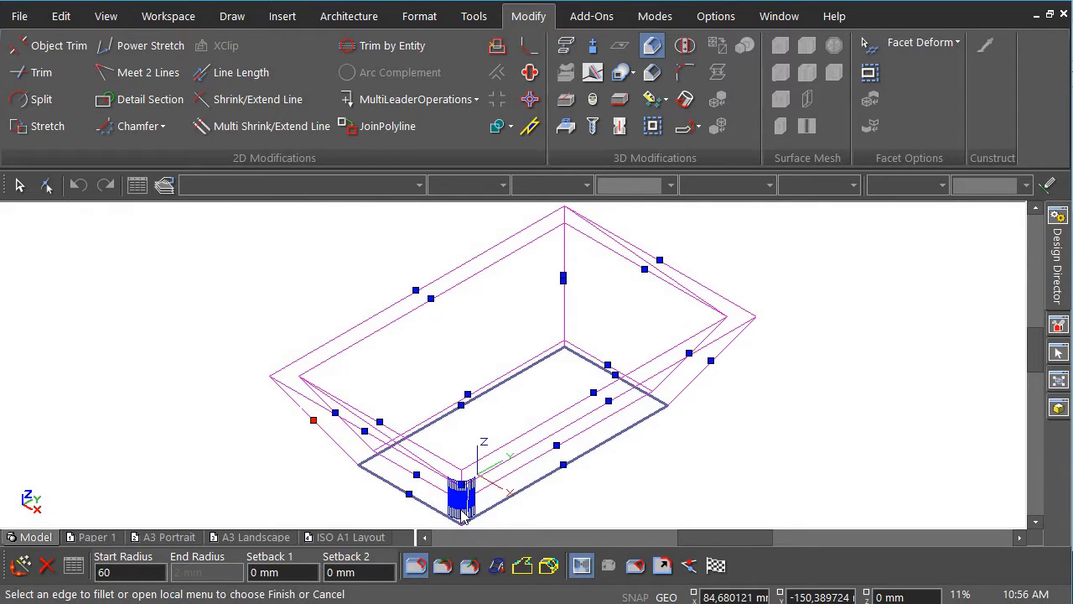
pyautogui.click(462, 513)
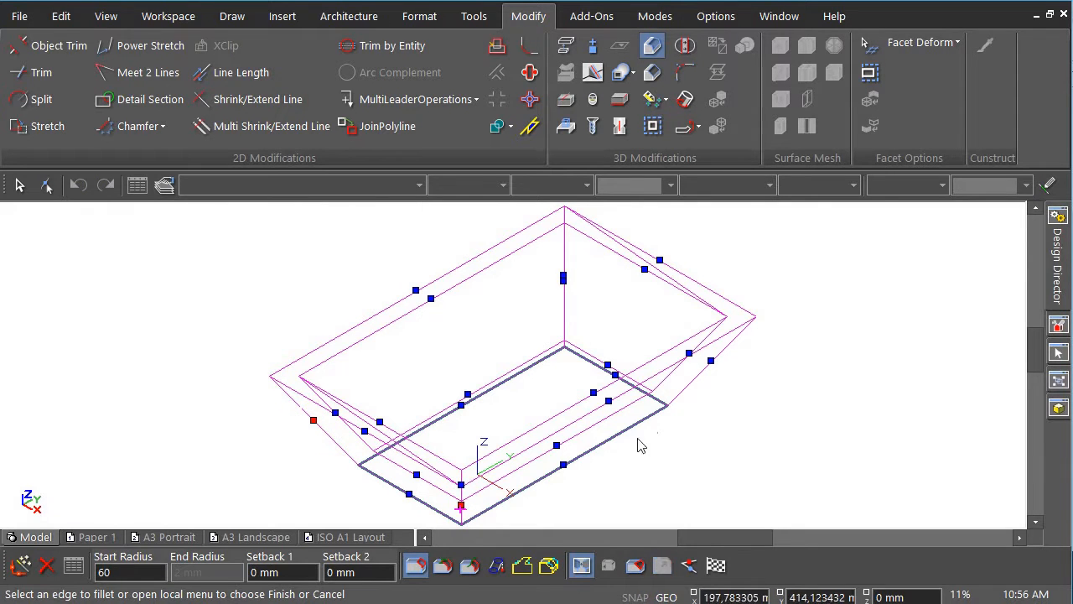
pyautogui.click(696, 374)
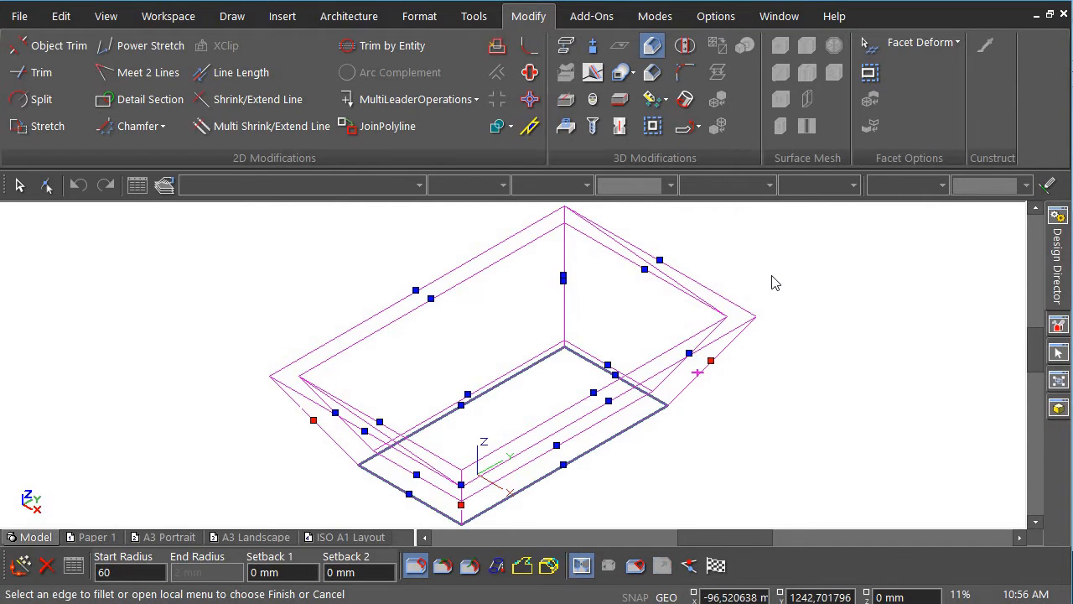
pyautogui.keyDown('shift'); pyautogui.moveTo(772, 276); pyautogui.dragTo(518, 481, button='middle'); pyautogui.keyUp('shift')
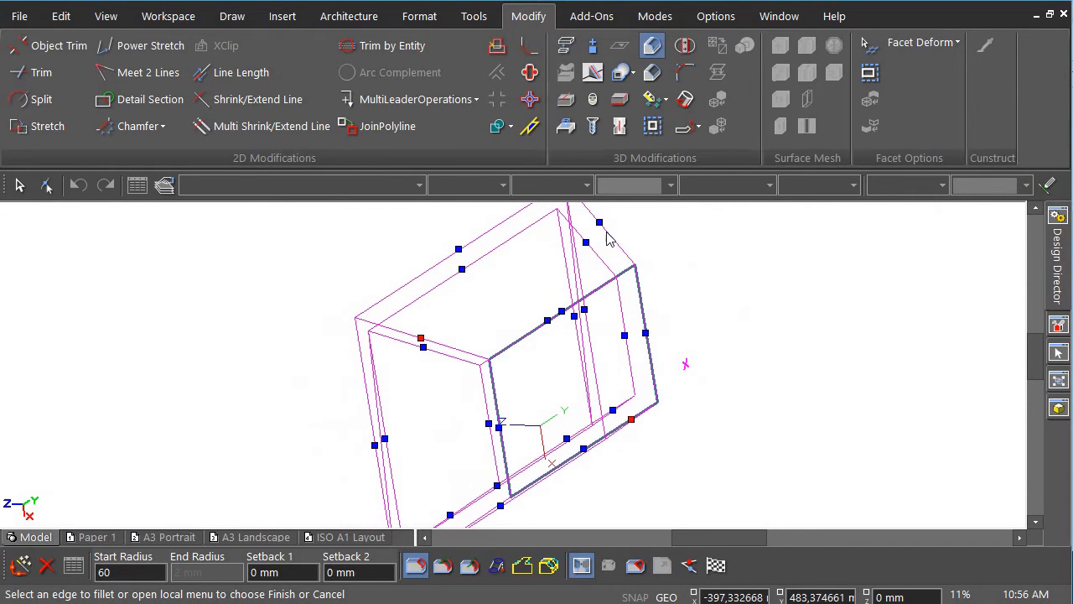
pyautogui.click(608, 239)
pyautogui.click(715, 565)
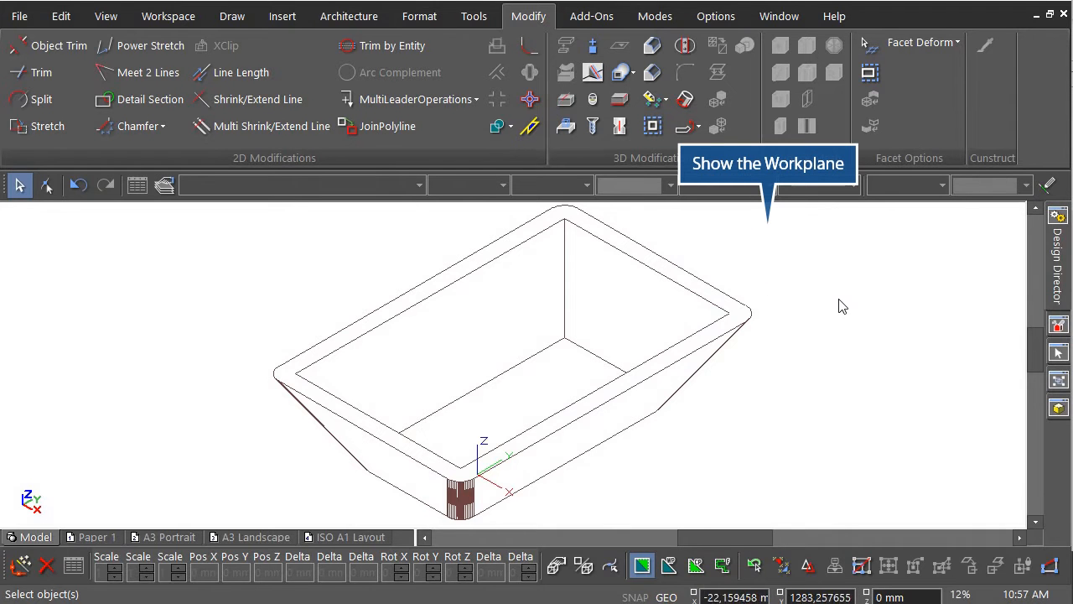
# - Show the workplane and view the shelled solid from the front
pyautogui.rightClick(747, 251)
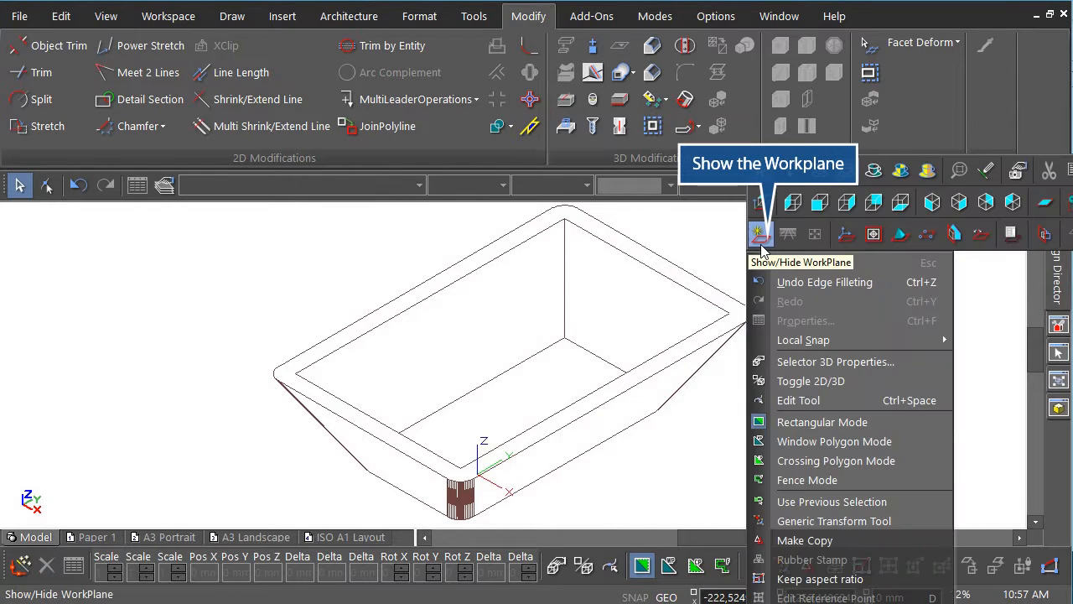
pyautogui.click(762, 252)
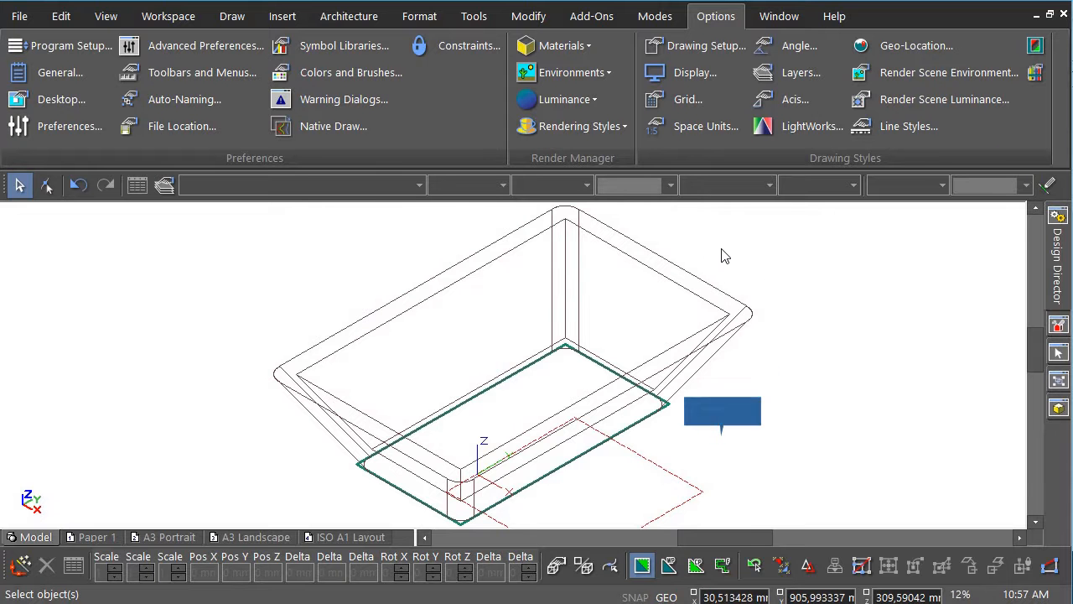
pyautogui.rightClick(733, 228)
pyautogui.click(792, 207)
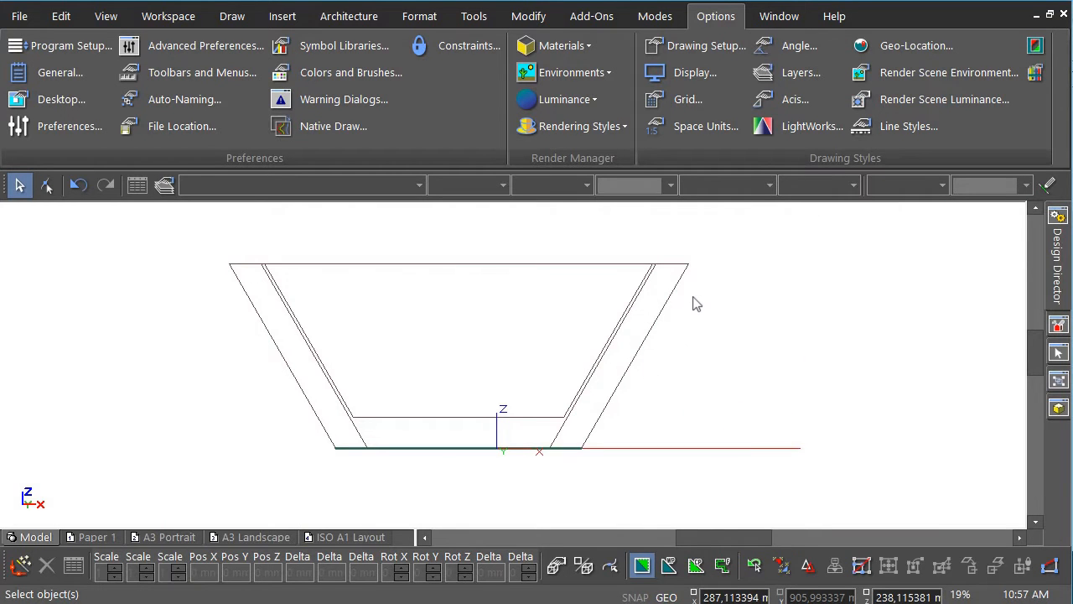
# - Move the workplane origin to the midpoint of the container's long outer rim edge
pyautogui.rightClick(562, 230)
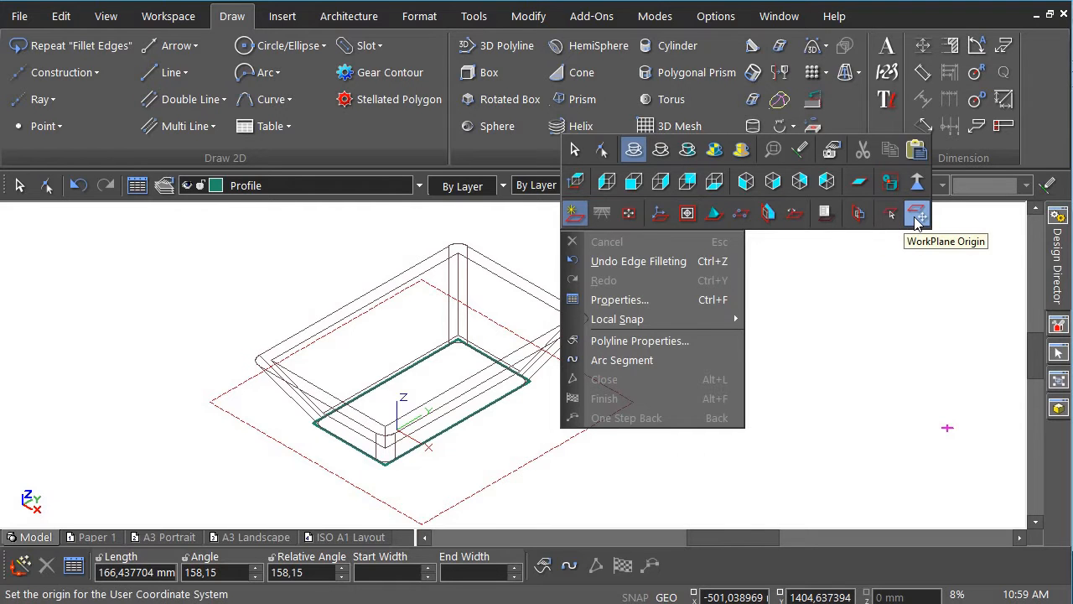
pyautogui.click(917, 216)
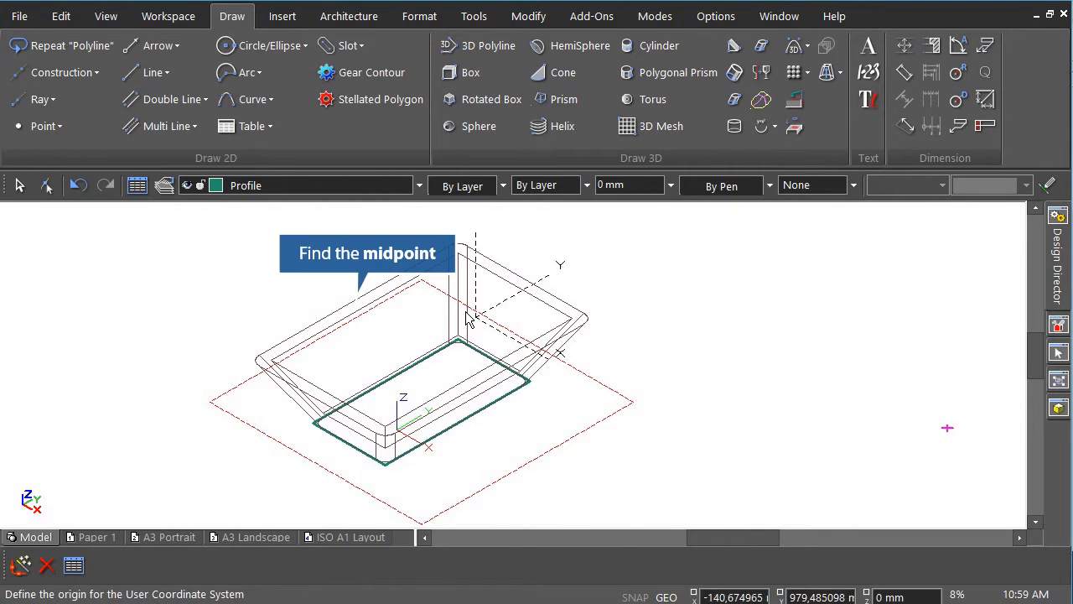
pyautogui.scroll(4, 468, 319)
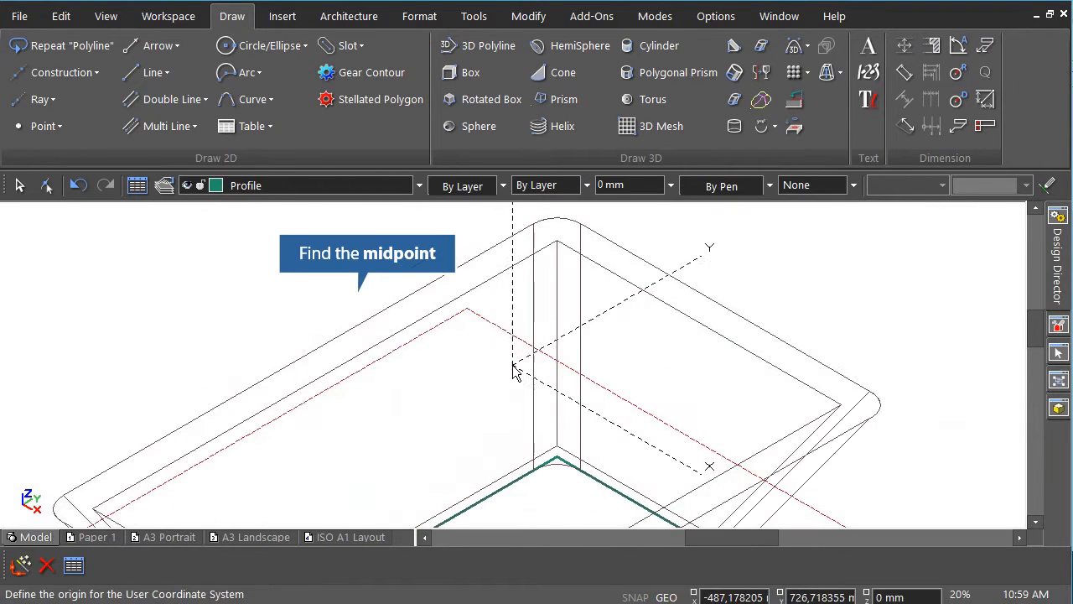
pyautogui.click(321, 352)
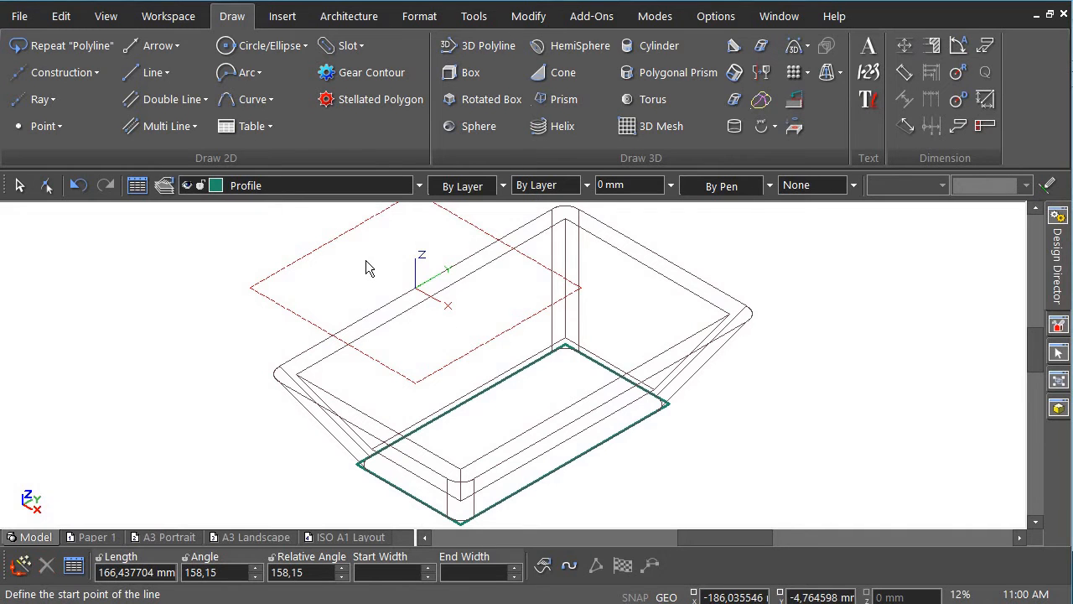
# - Edit the current workplane and rotate it 90° about its X axis so it stands vertically
pyautogui.rightClick(366, 262)
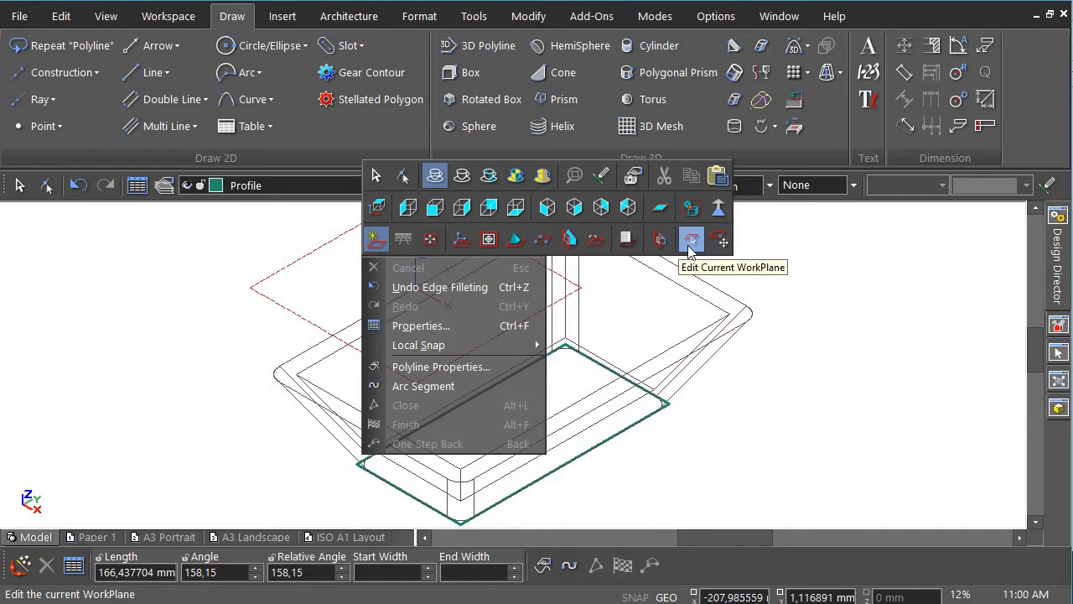
pyautogui.click(690, 241)
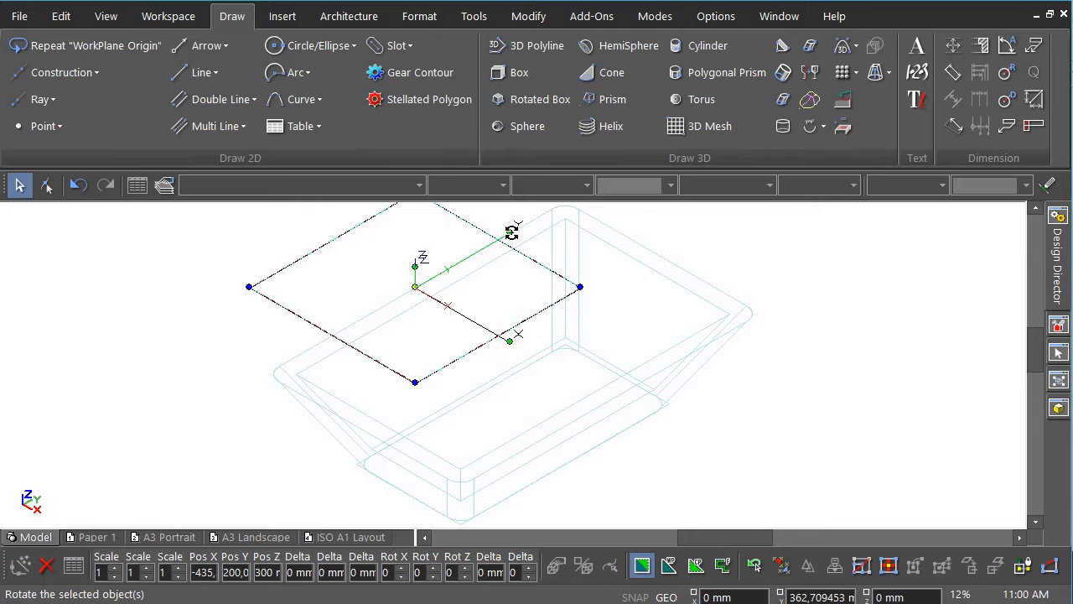
pyautogui.moveTo(512, 232); pyautogui.dragTo(433, 255)
pyautogui.write('90')
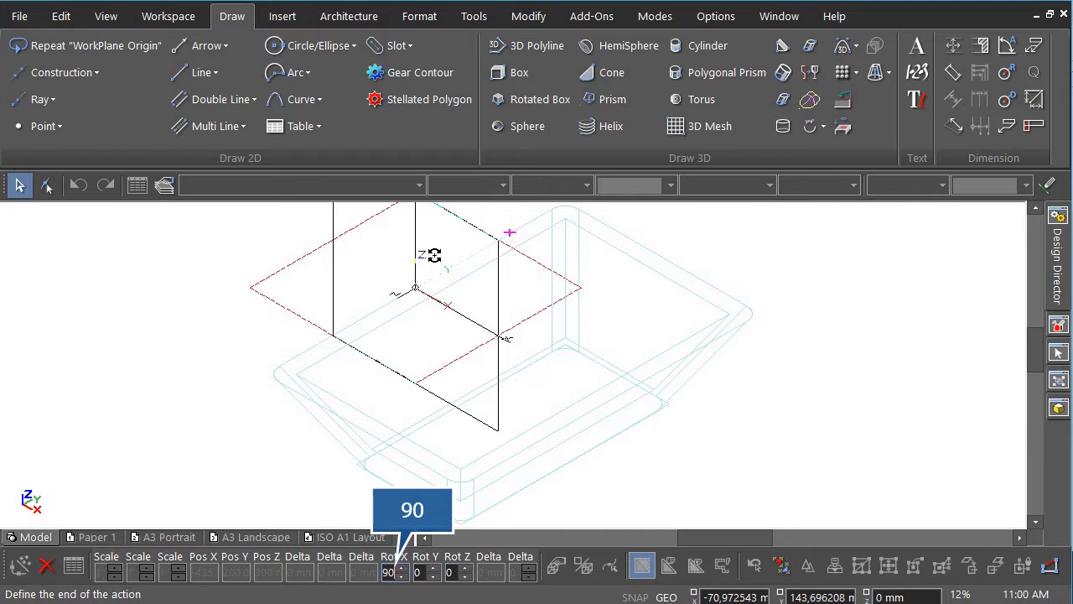
pyautogui.press('Return')
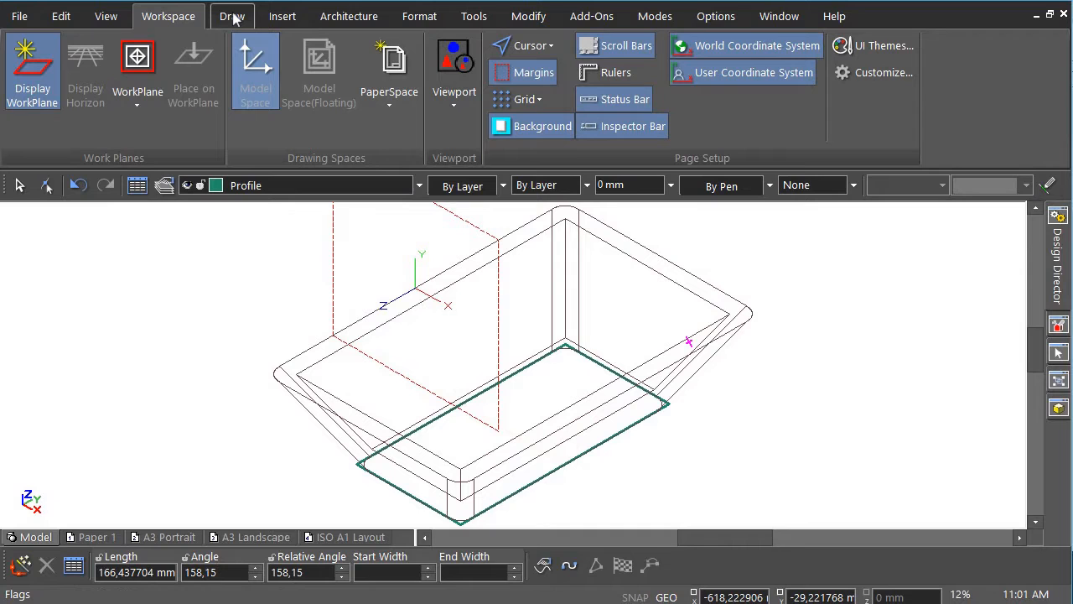
# - In the front view, draw a single line 400 mm long at 90° upward from the midpoint of the outer rim edge
pyautogui.click(233, 19)
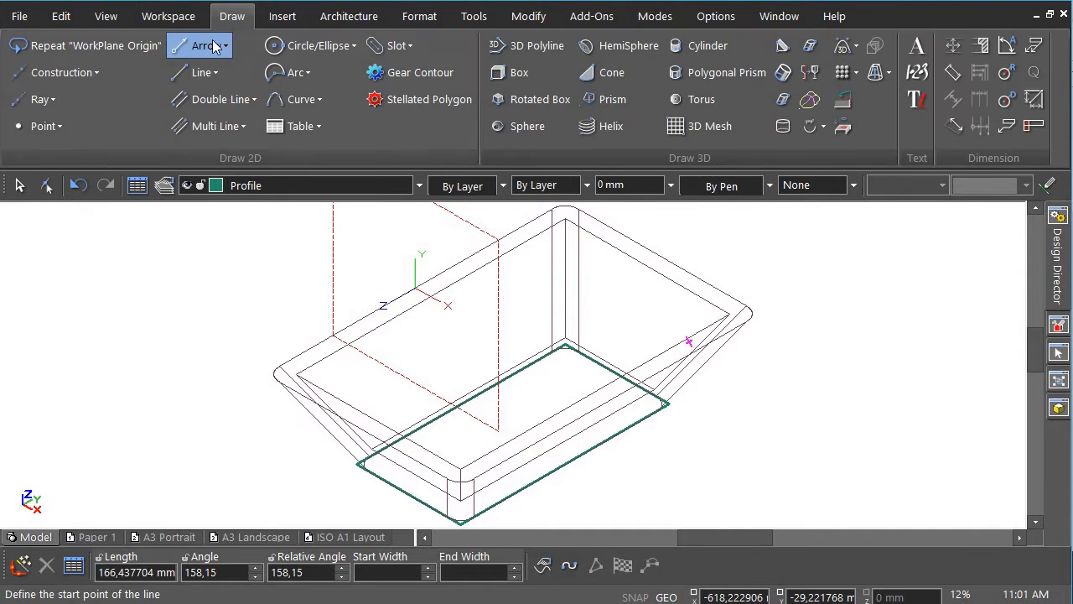
pyautogui.click(218, 76)
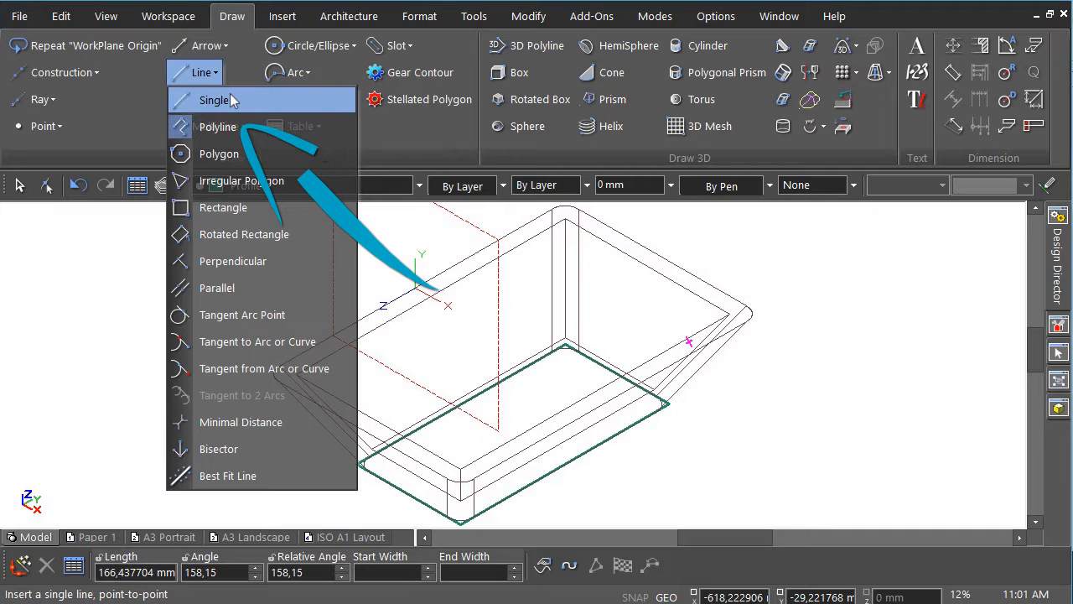
pyautogui.click(232, 100)
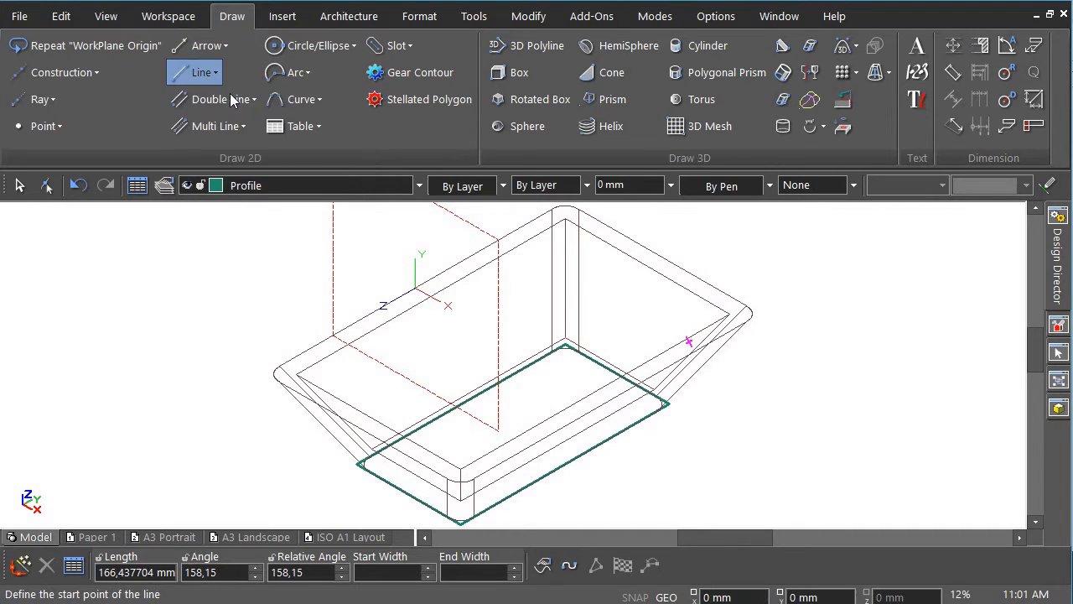
pyautogui.scroll(3, 513, 369)
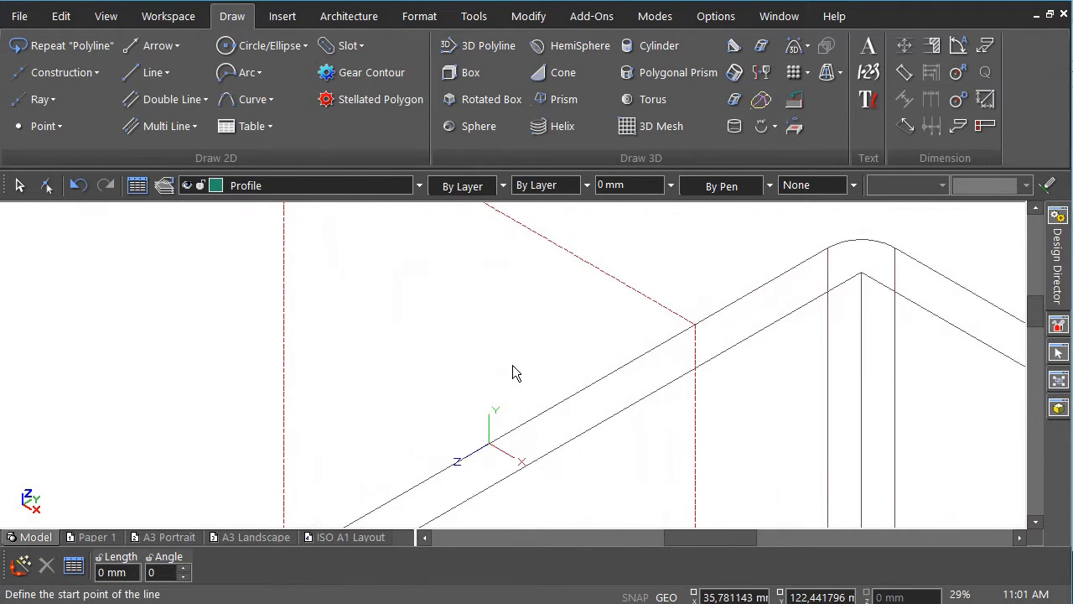
pyautogui.click(511, 433)
pyautogui.scroll(-4, 513, 436)
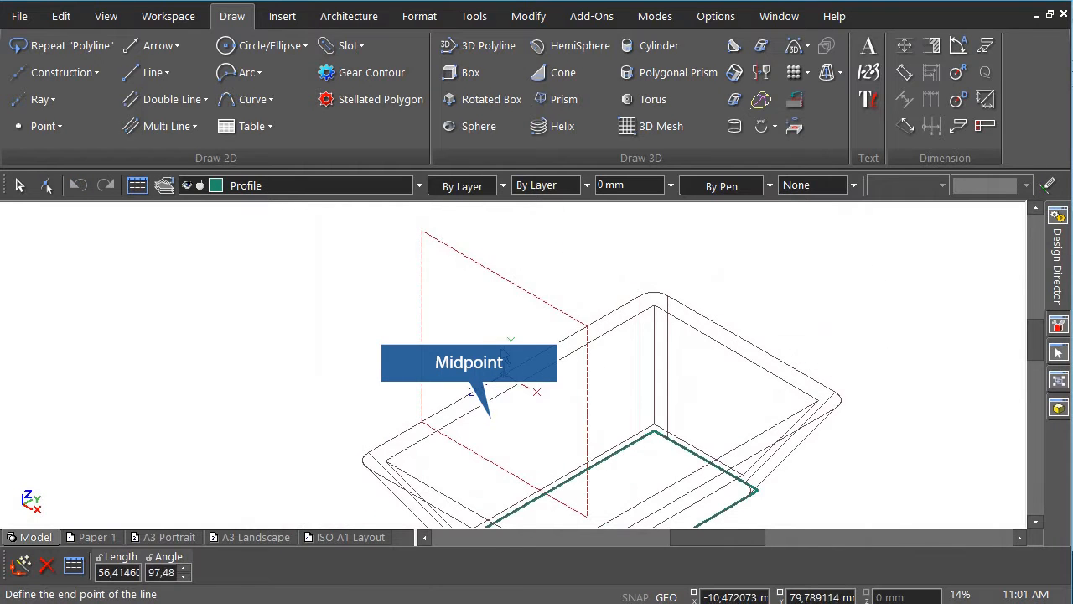
pyautogui.rightClick(507, 285)
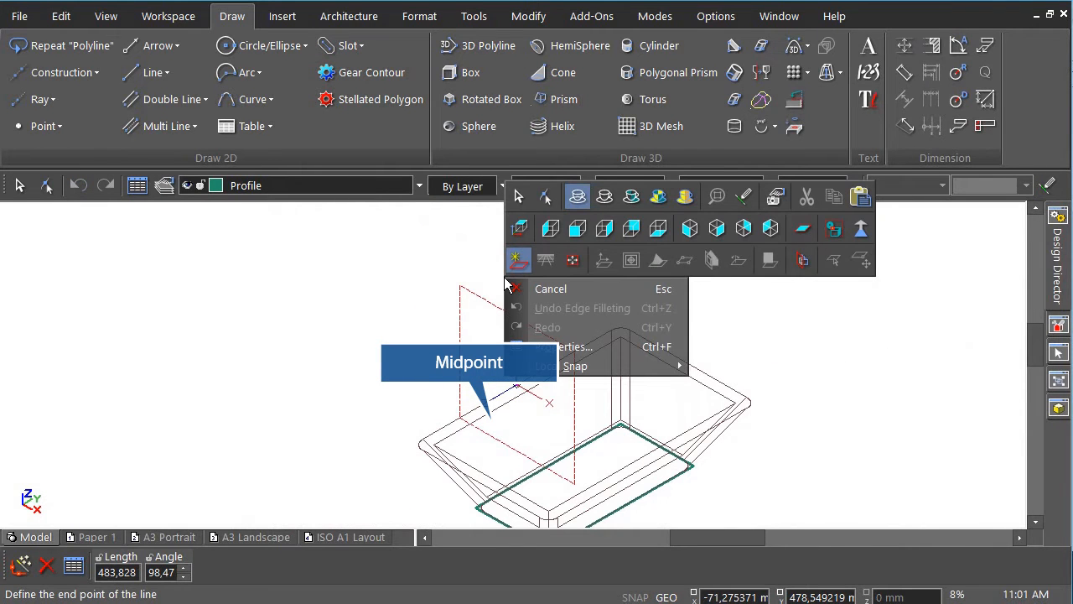
pyautogui.click(577, 227)
pyautogui.scroll(-2, 503, 365)
pyautogui.scroll(-1, 384, 220)
pyautogui.moveTo(384, 220); pyautogui.dragTo(513, 365, button='middle')
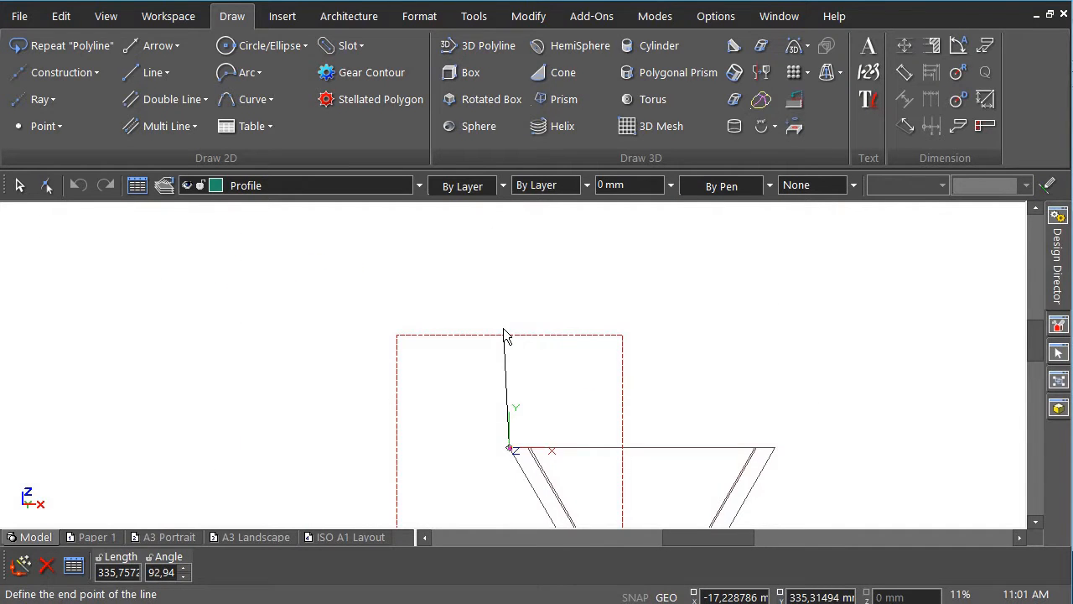
pyautogui.write('400')
pyautogui.press('Tab')
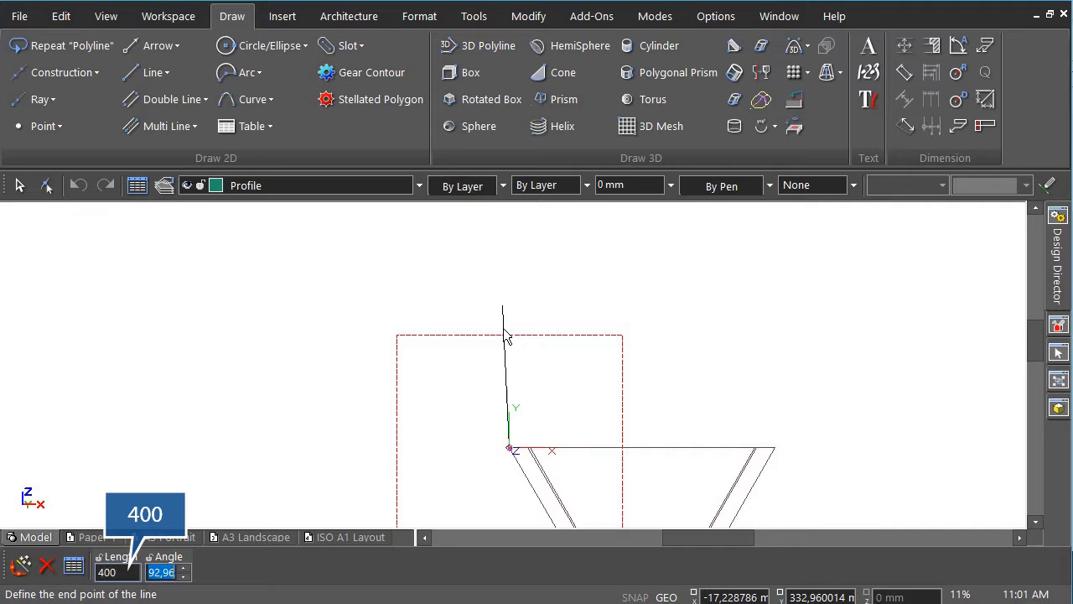
pyautogui.write('90')
pyautogui.press('Return')
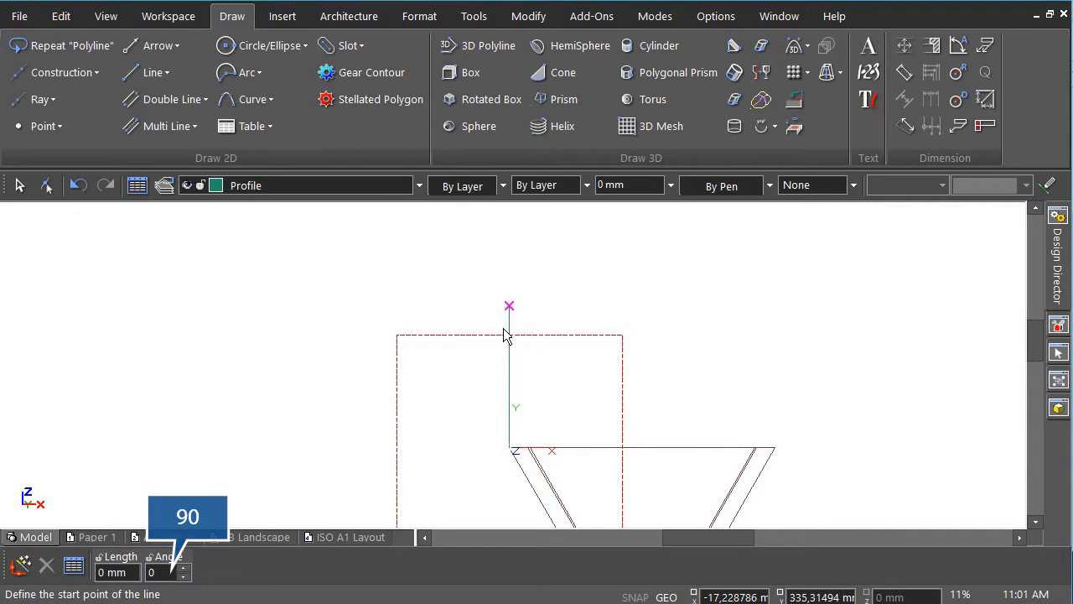
# - Trace the vertical line with a polyline and extend it horizontally to the projected intersection above the opposite rim corner
pyautogui.scroll(1, 835, 410)
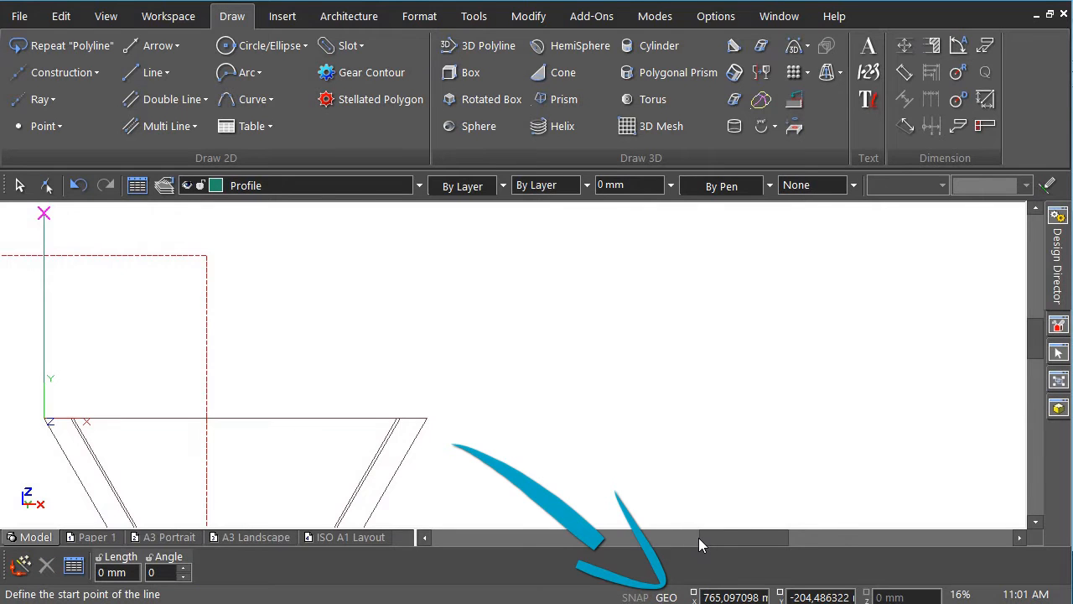
pyautogui.hscroll(-3, 693, 540)
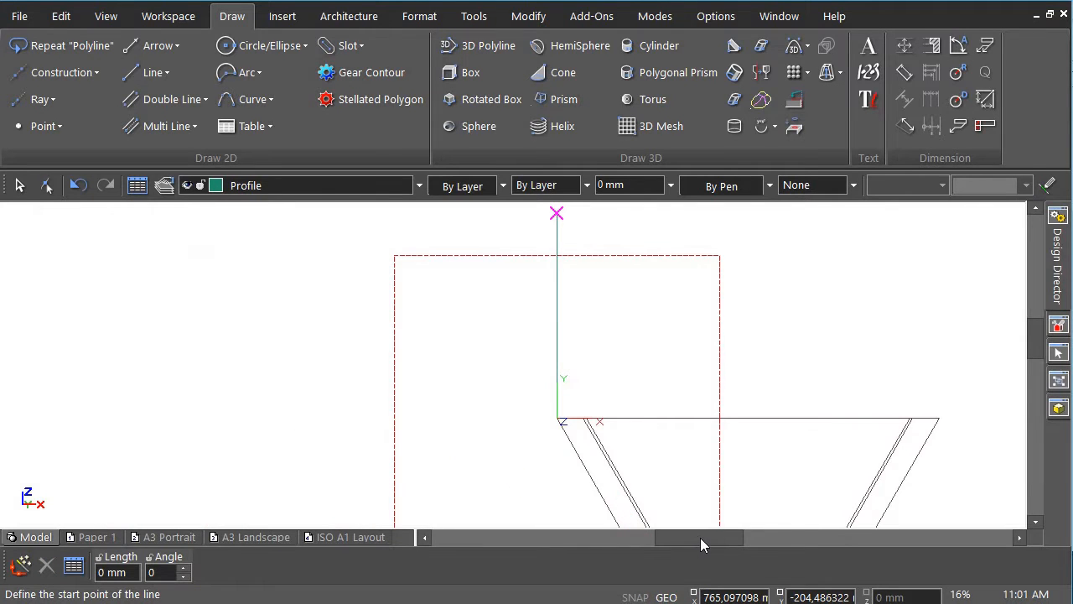
pyautogui.hscroll(1, 697, 539)
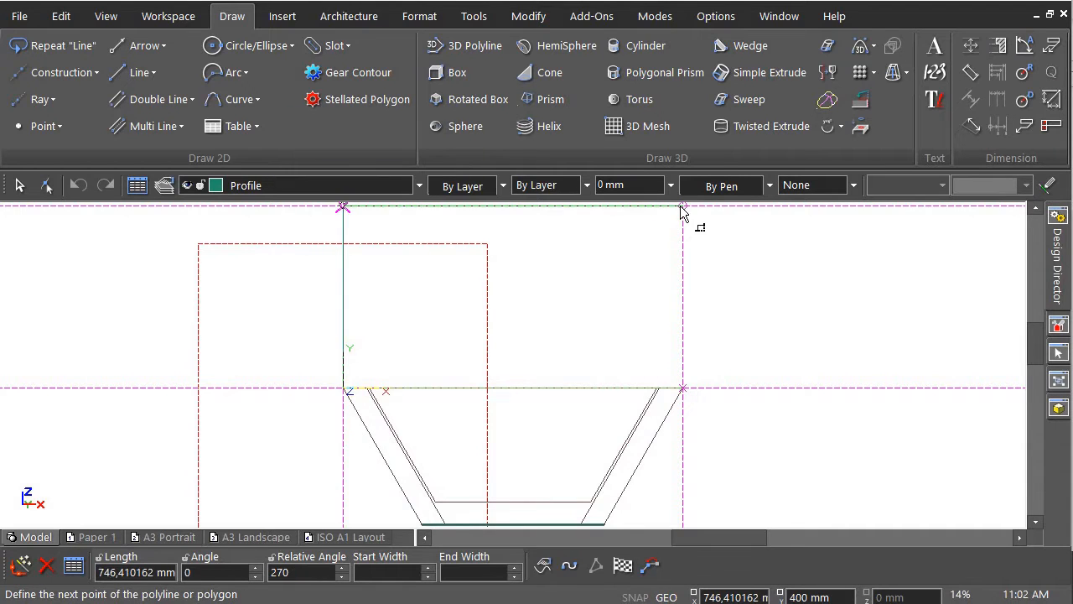
pyautogui.scroll(1, 680, 212)
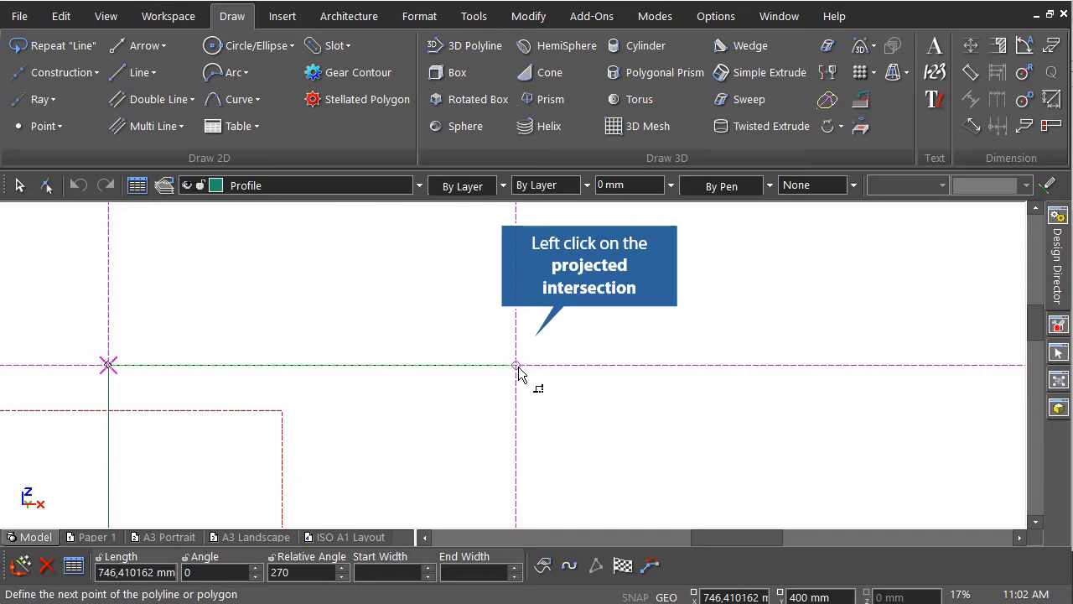
pyautogui.click(517, 367)
pyautogui.scroll(-2, 519, 369)
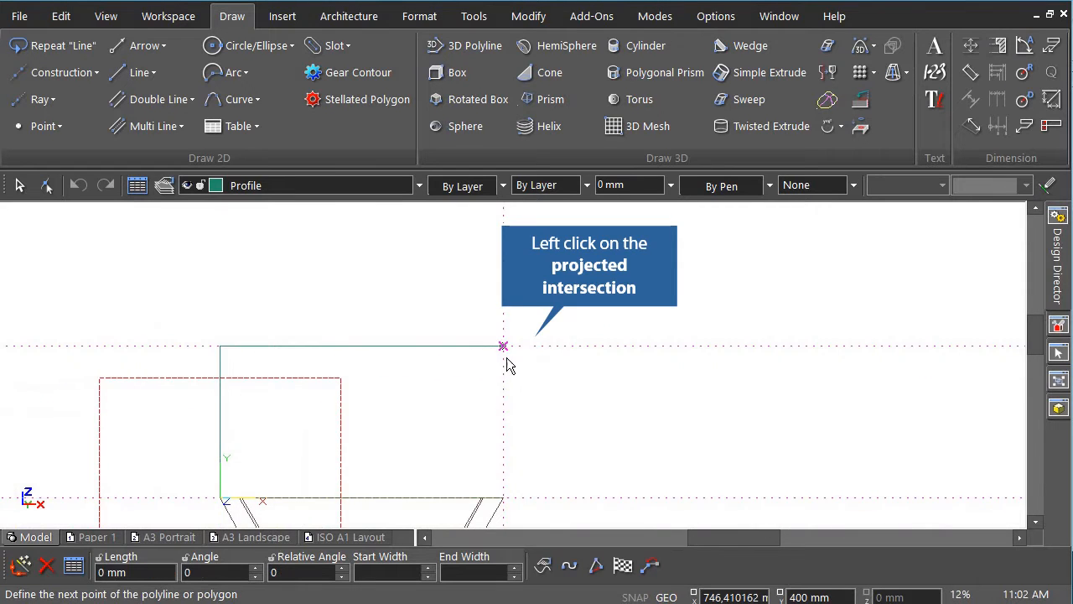
# - Add a 400 mm polyline segment at 270° down to the opposite rim corner and finish the polyline
pyautogui.scroll(-1, 509, 369)
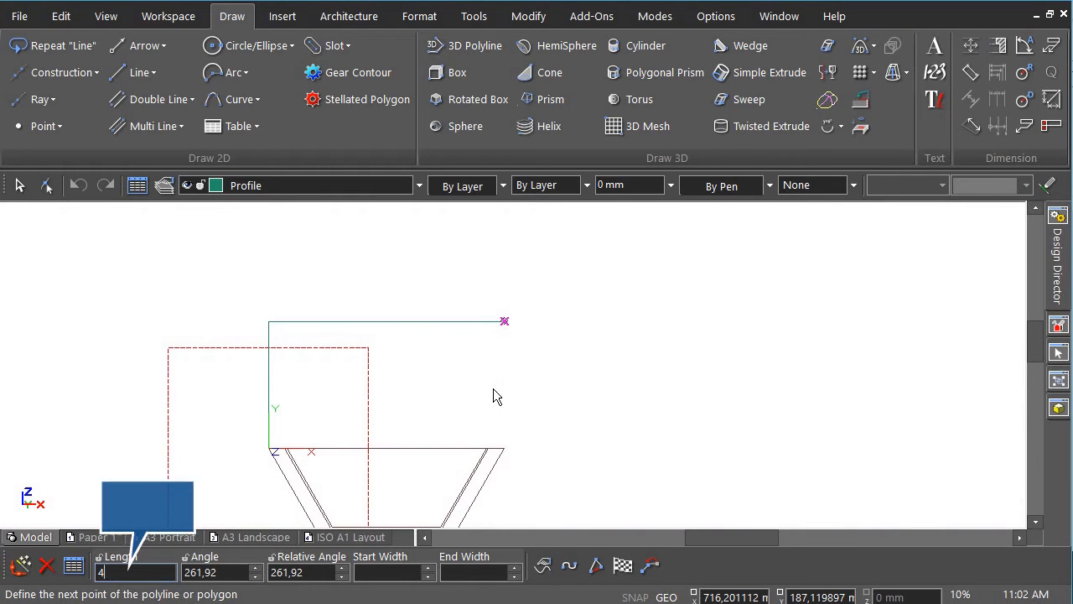
pyautogui.write('400')
pyautogui.press('Tab')
pyautogui.write('270')
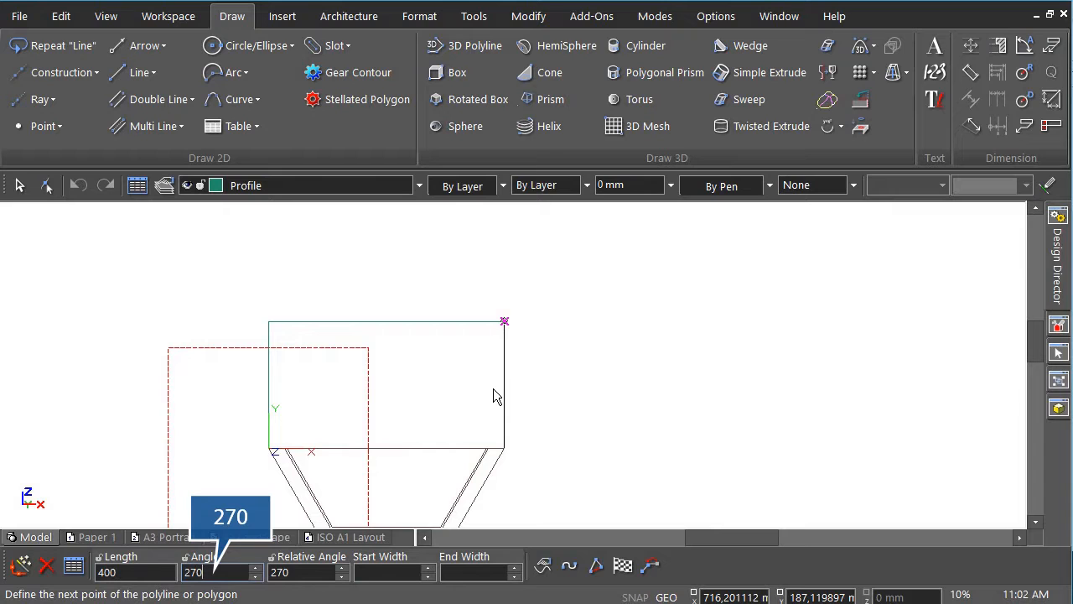
pyautogui.press('Return')
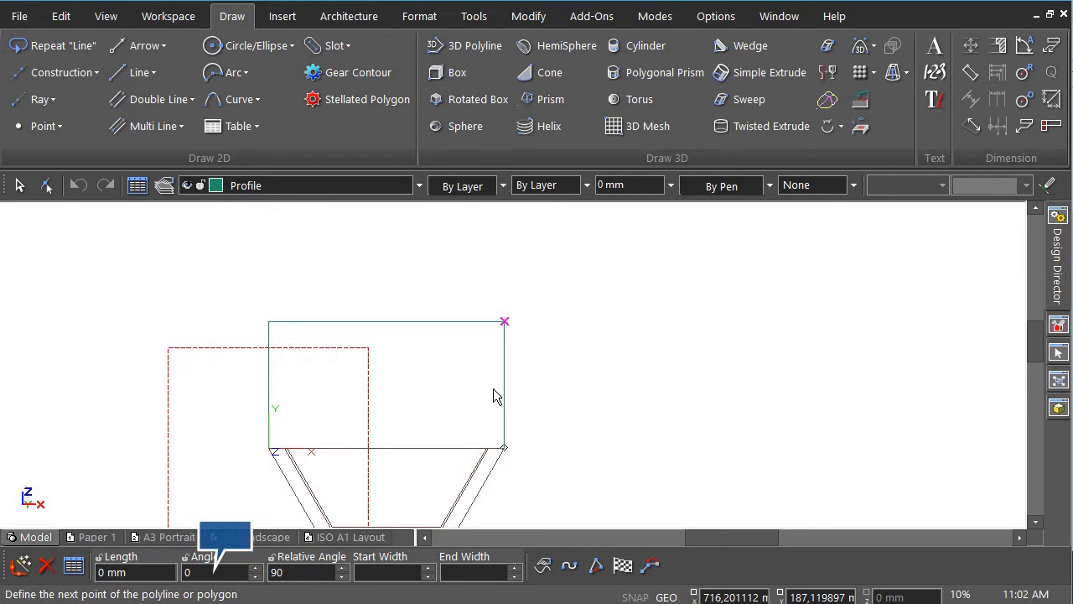
pyautogui.click(622, 565)
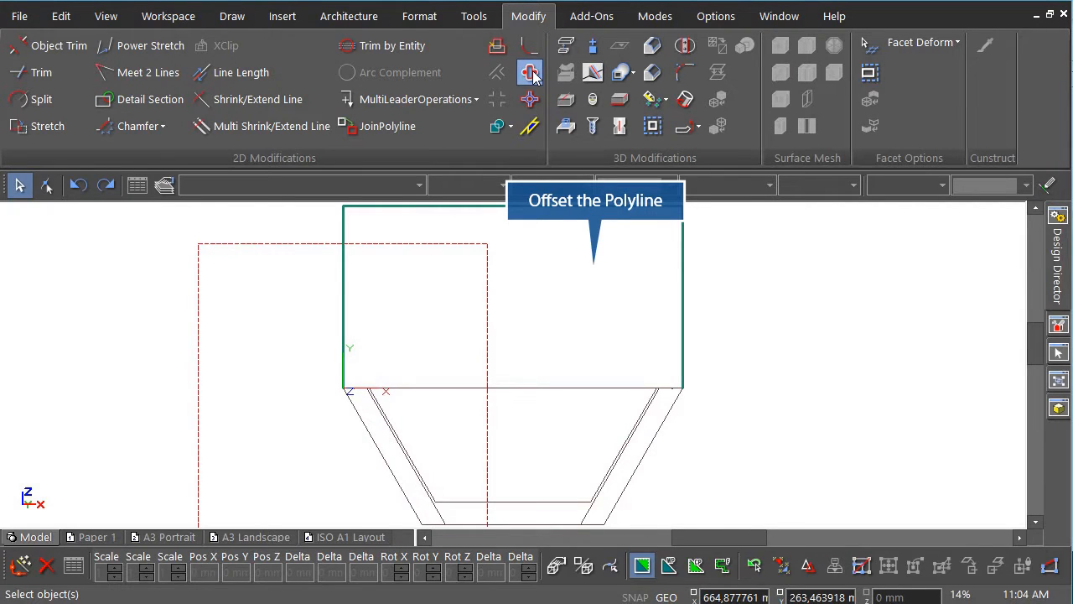
# - Offset the inverted-U polyline inward by 25 mm
pyautogui.click(531, 74)
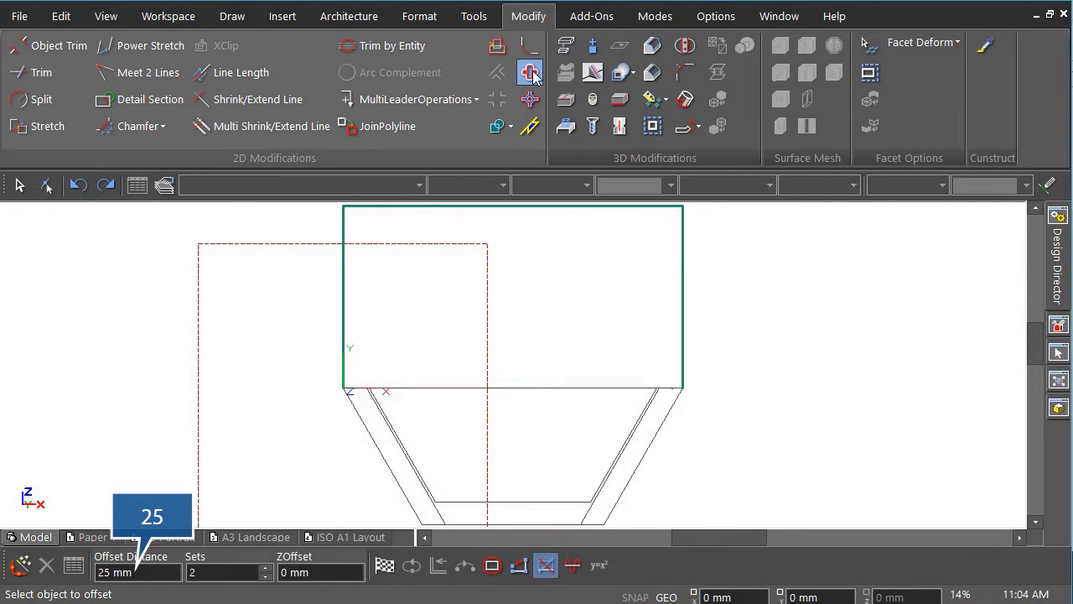
pyautogui.click(348, 252)
pyautogui.click(378, 256)
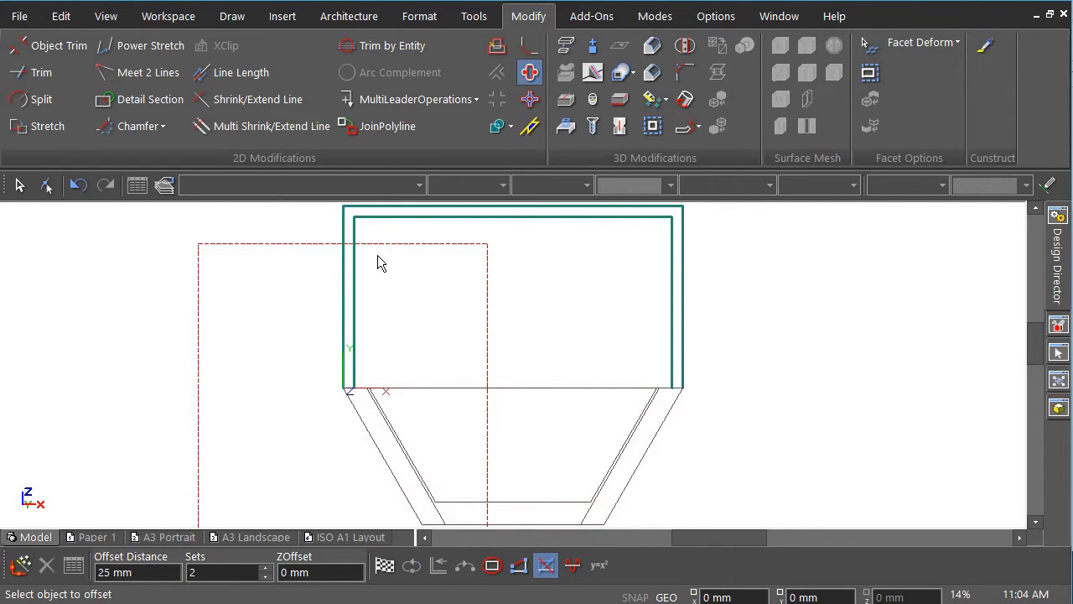
# - Delete the original outer polyline
pyautogui.click(48, 185)
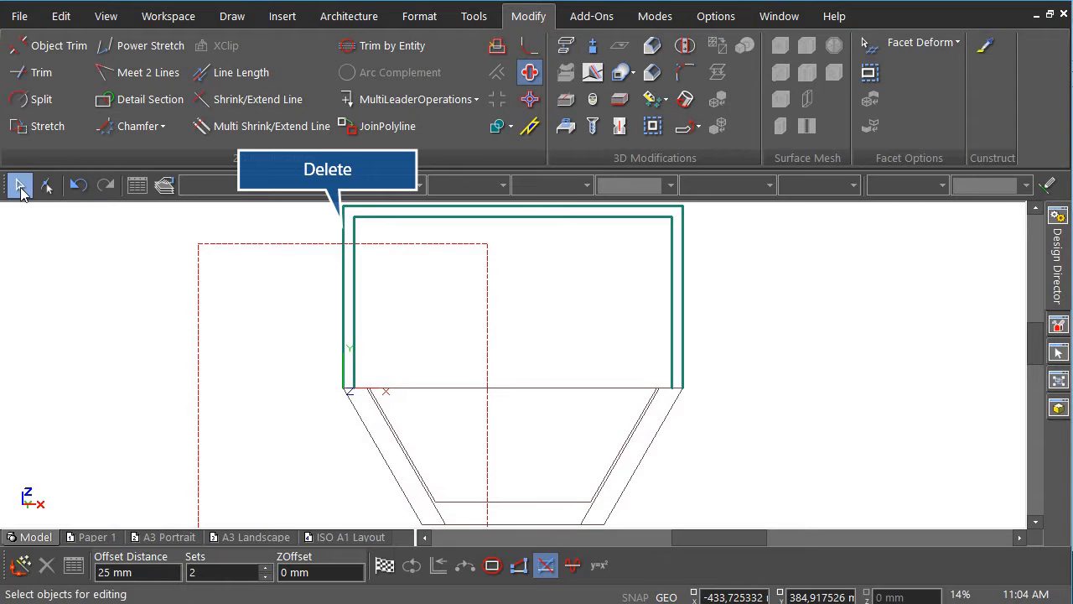
pyautogui.click(344, 279)
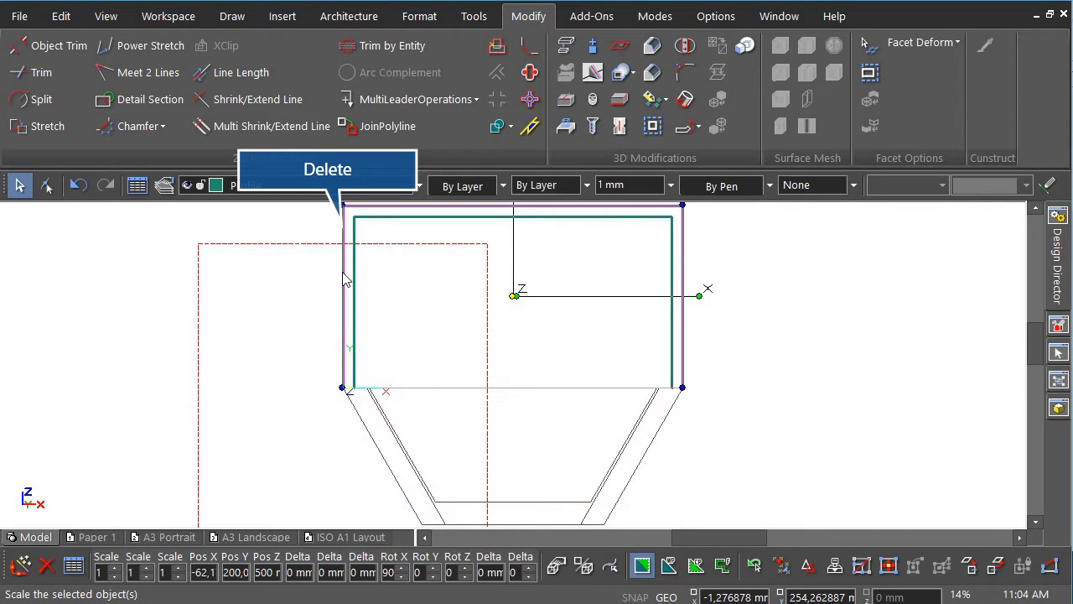
pyautogui.press('Delete')
# - Switch to an isometric view and seat the workplane on the container's top rim face
pyautogui.scroll(2, 515, 372)
pyautogui.scroll(5, 515, 372)
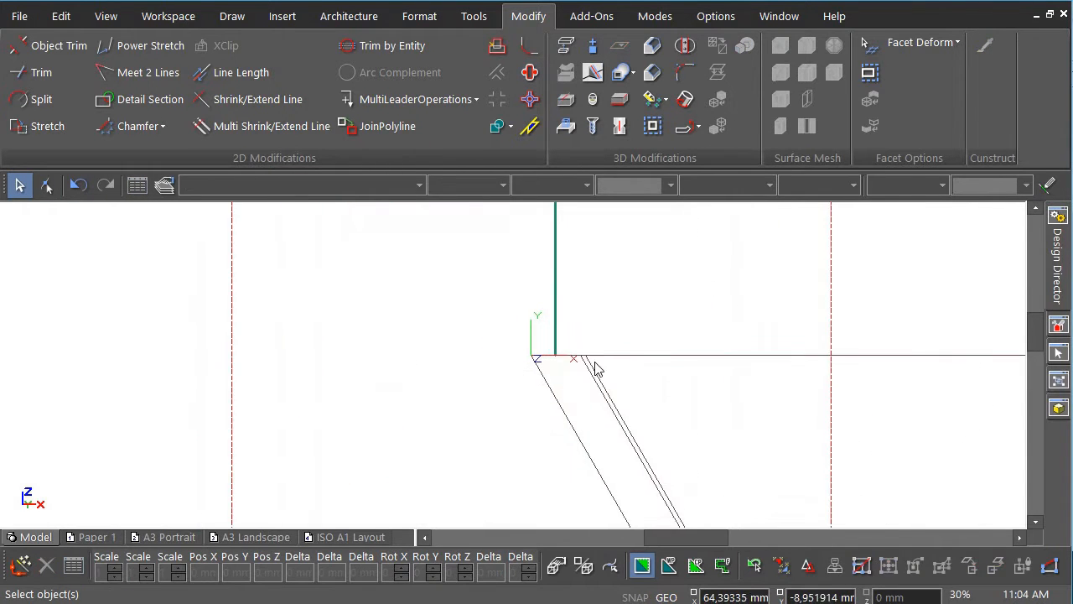
pyautogui.rightClick(570, 273)
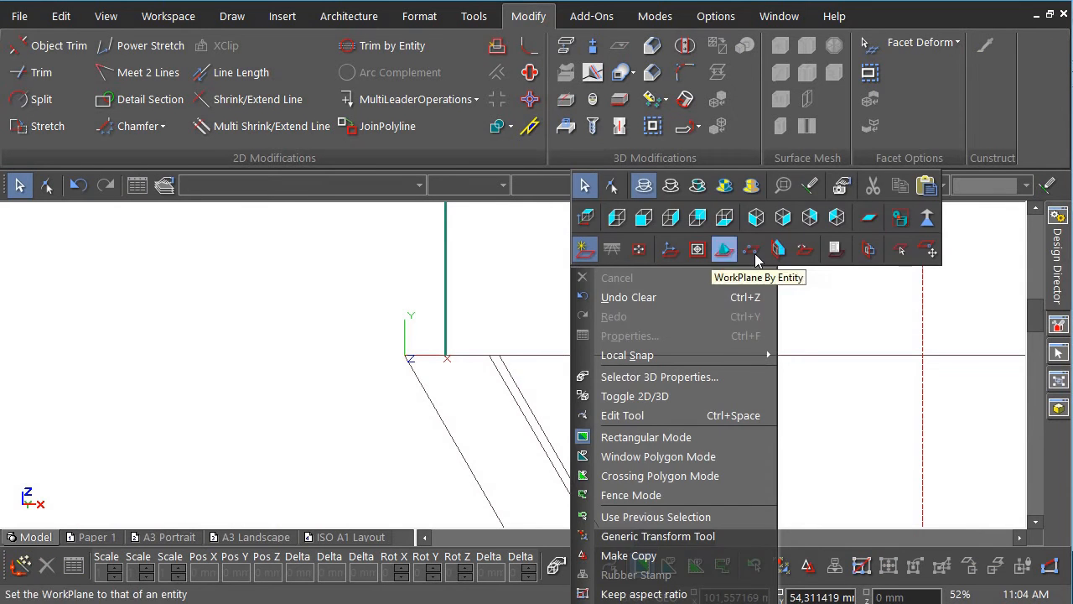
pyautogui.press('Escape')
pyautogui.rightClick(753, 264)
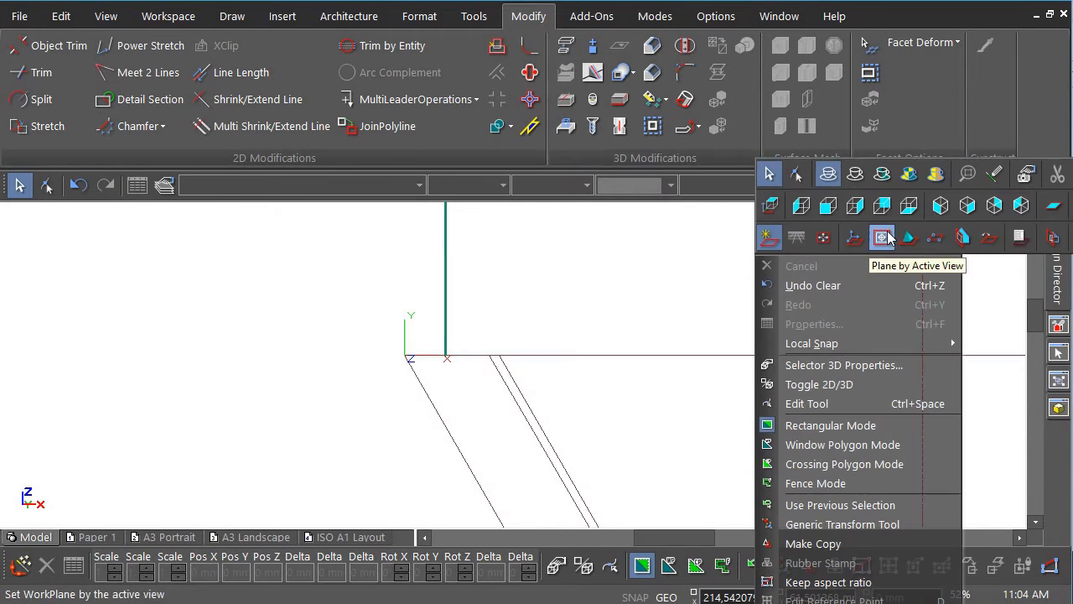
pyautogui.click(964, 210)
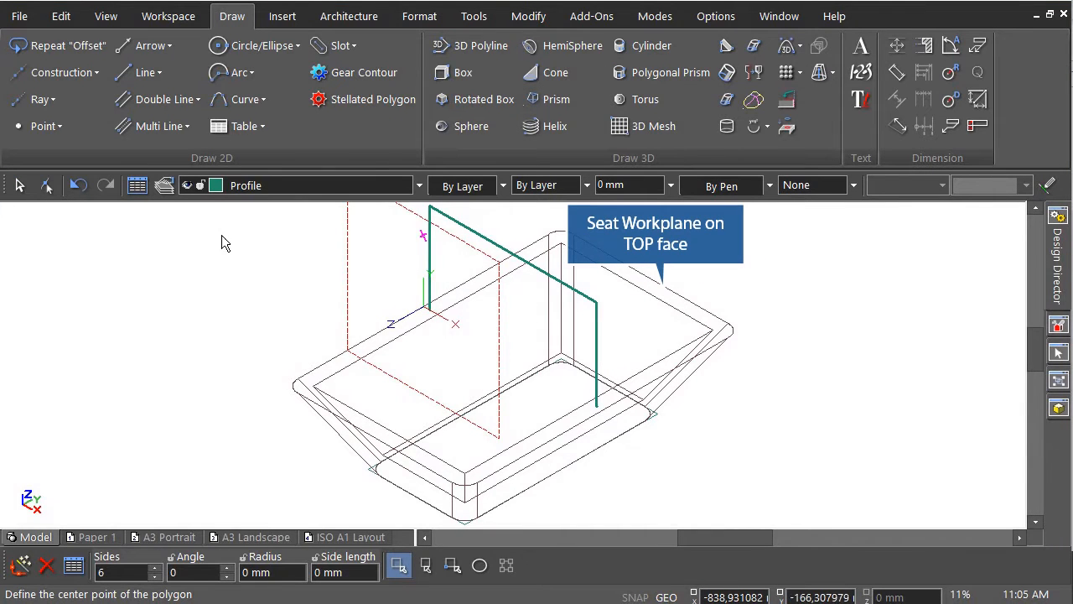
pyautogui.rightClick(221, 237)
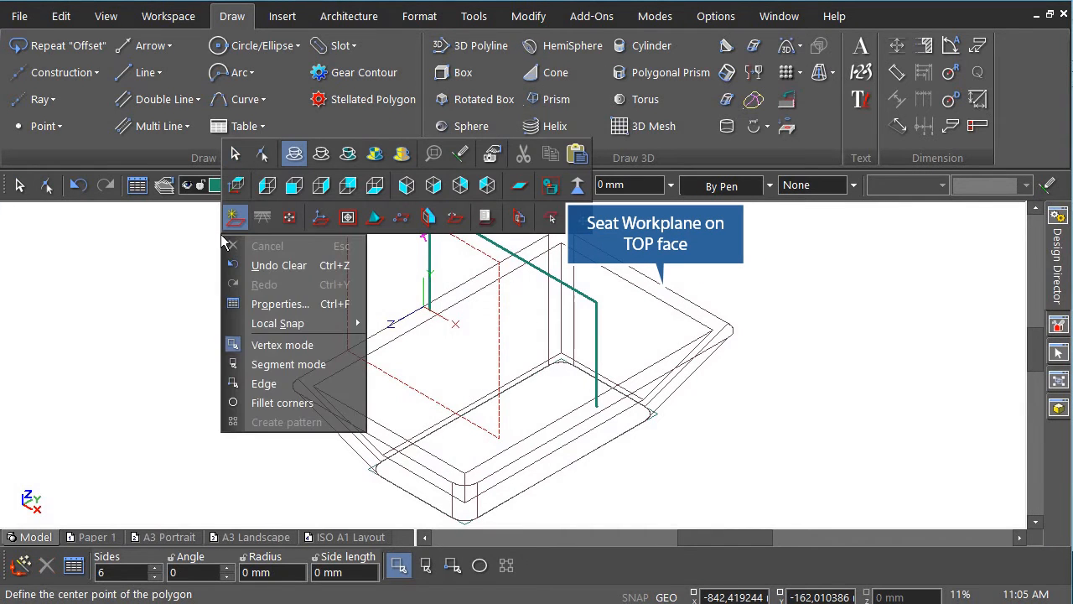
pyautogui.click(428, 220)
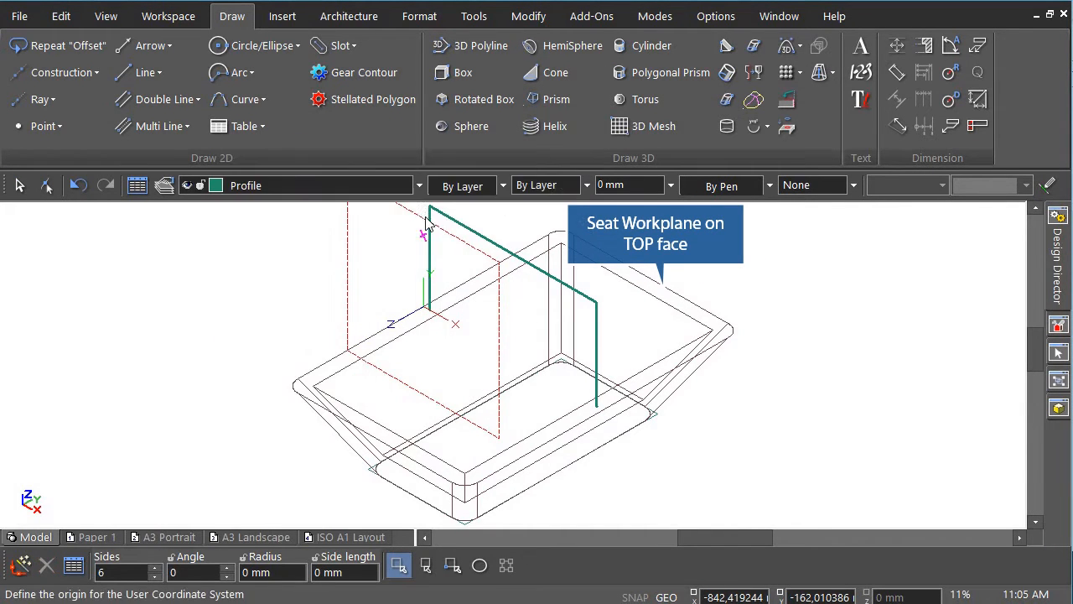
pyautogui.click(400, 329)
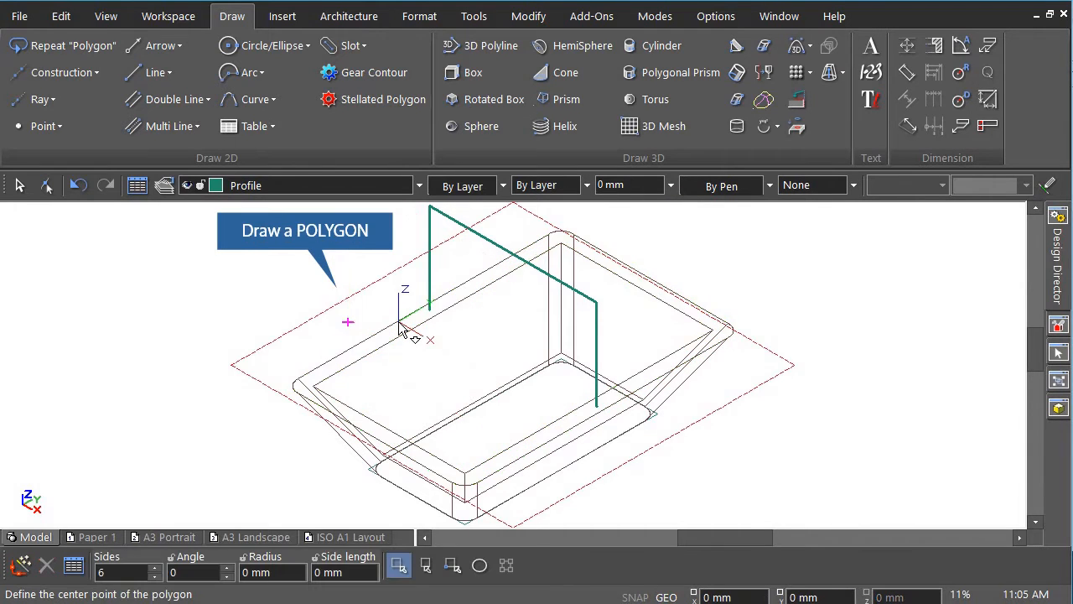
# - Draw a four-sided polygon beside the container with a 45° angle and a 30 mm radius
pyautogui.click(164, 75)
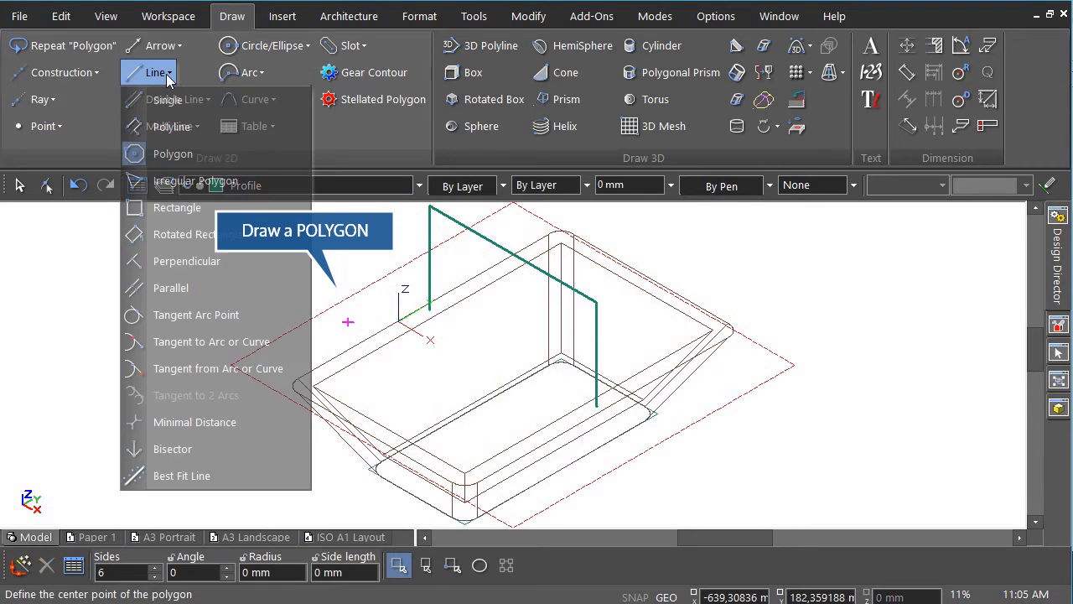
pyautogui.click(176, 153)
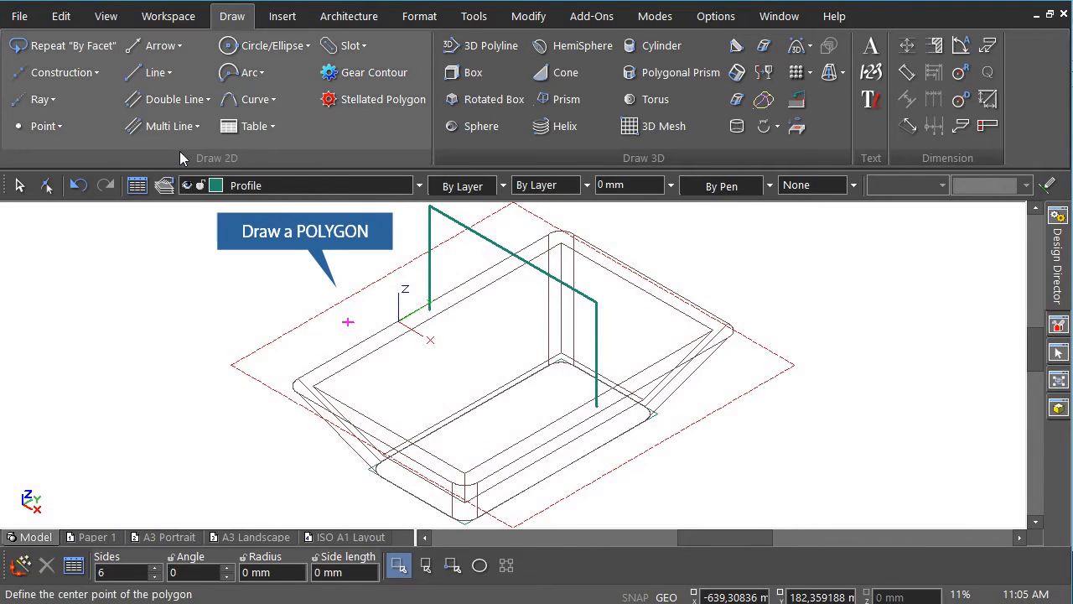
pyautogui.scroll(3, 330, 305)
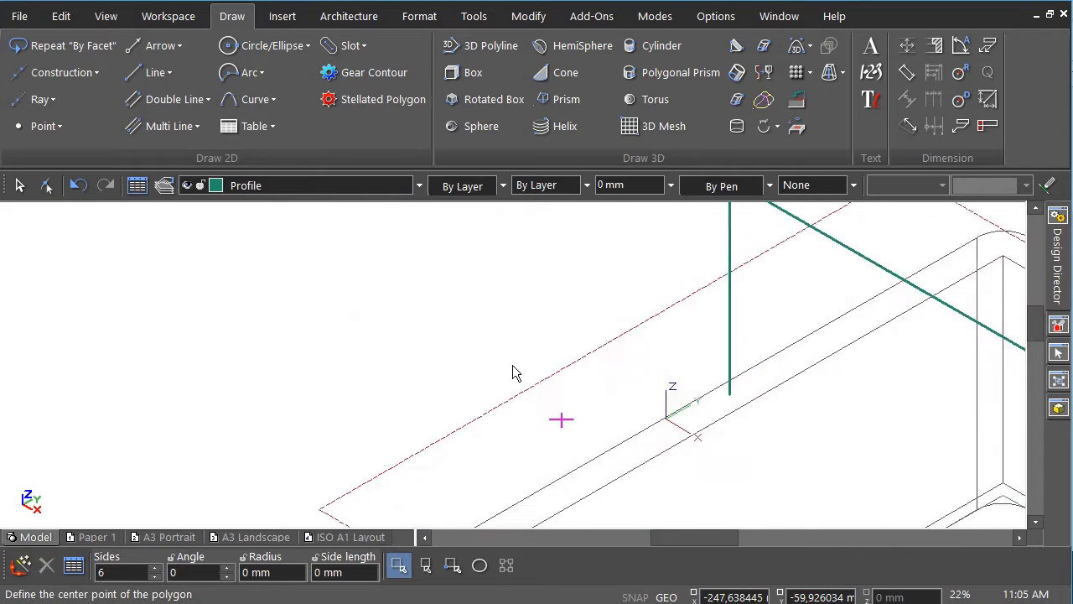
pyautogui.click(514, 364)
pyautogui.write('4')
pyautogui.scroll(-1, 499, 327)
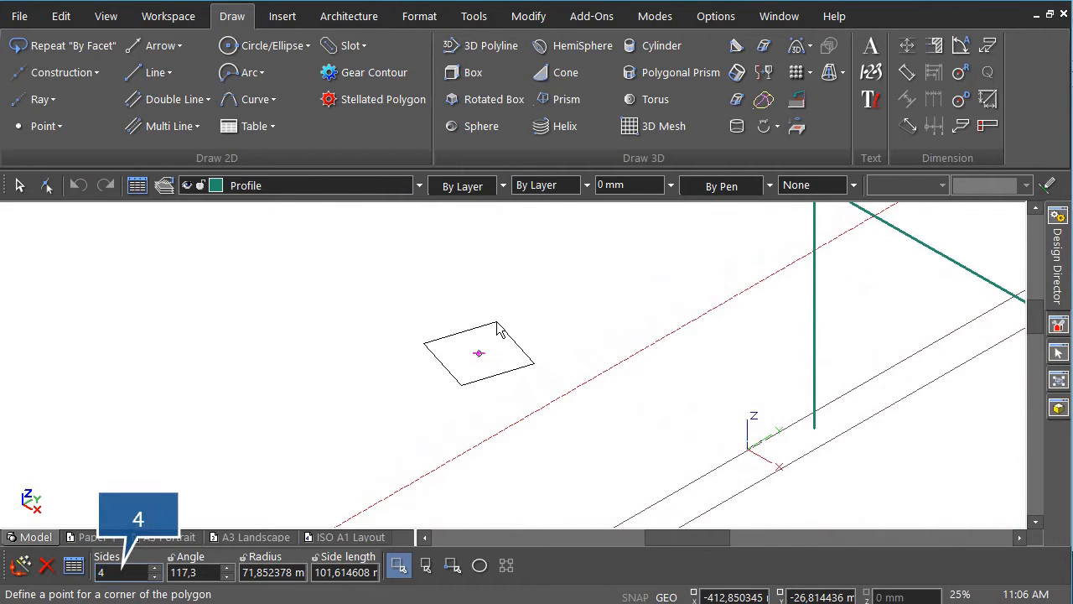
pyautogui.press('Tab')
pyautogui.write('45')
pyautogui.press('Tab')
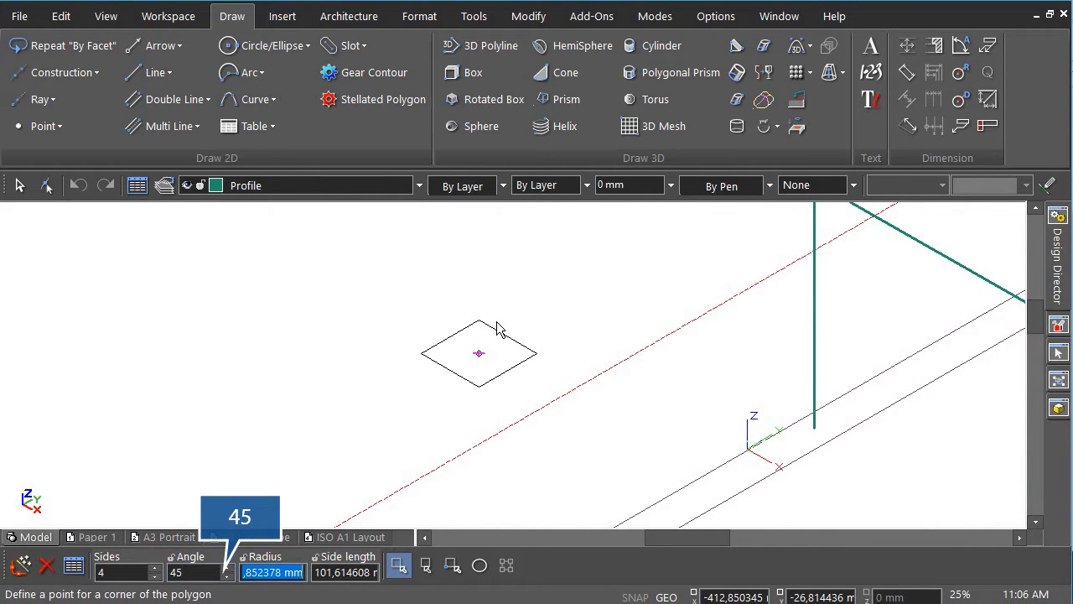
pyautogui.write('30')
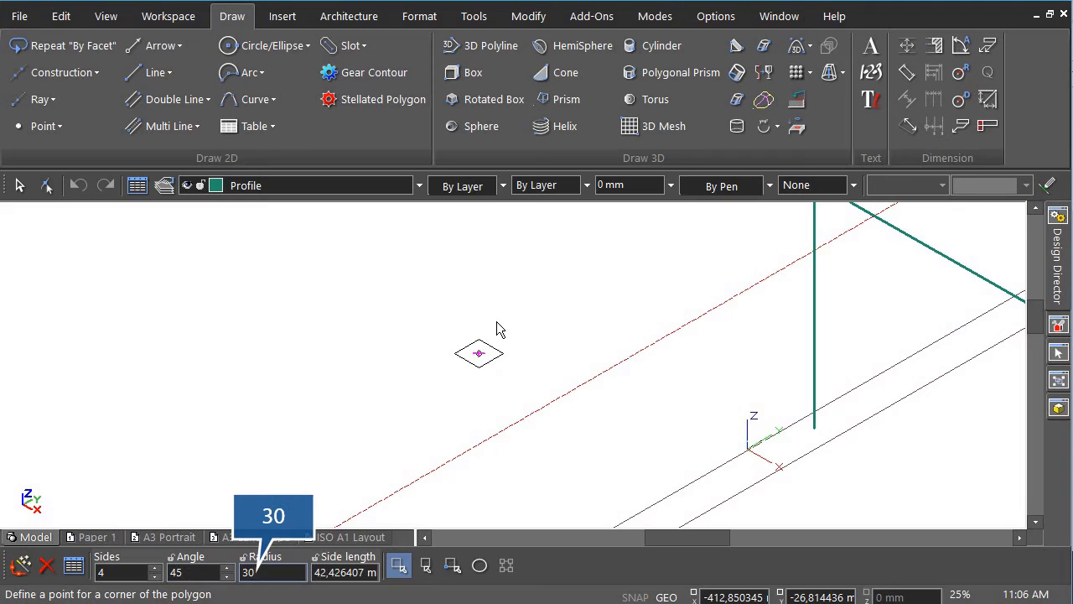
pyautogui.press('Return')
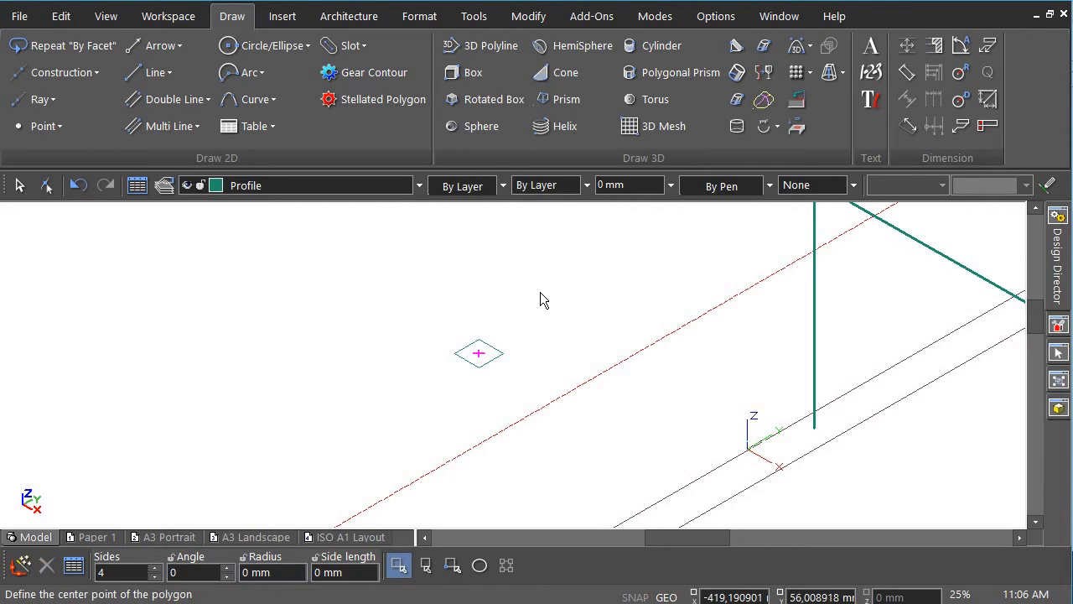
# - Rail Sweep the square profile along the inverted-U polyline, using Bend corners with a minimum radius of 50
pyautogui.hotkey('ctrl', 'shift', 'e')
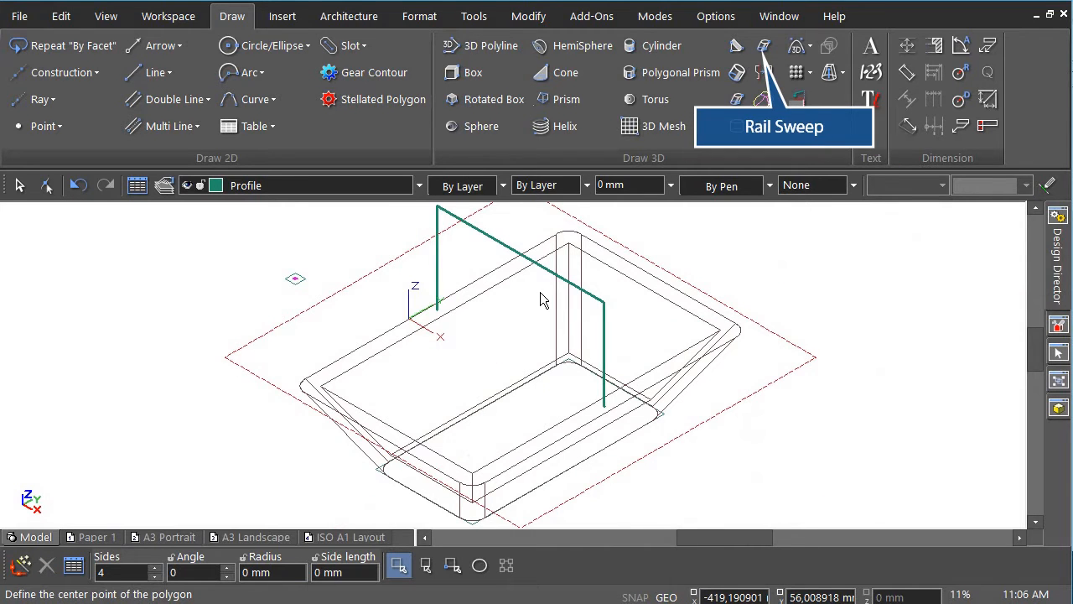
pyautogui.click(765, 49)
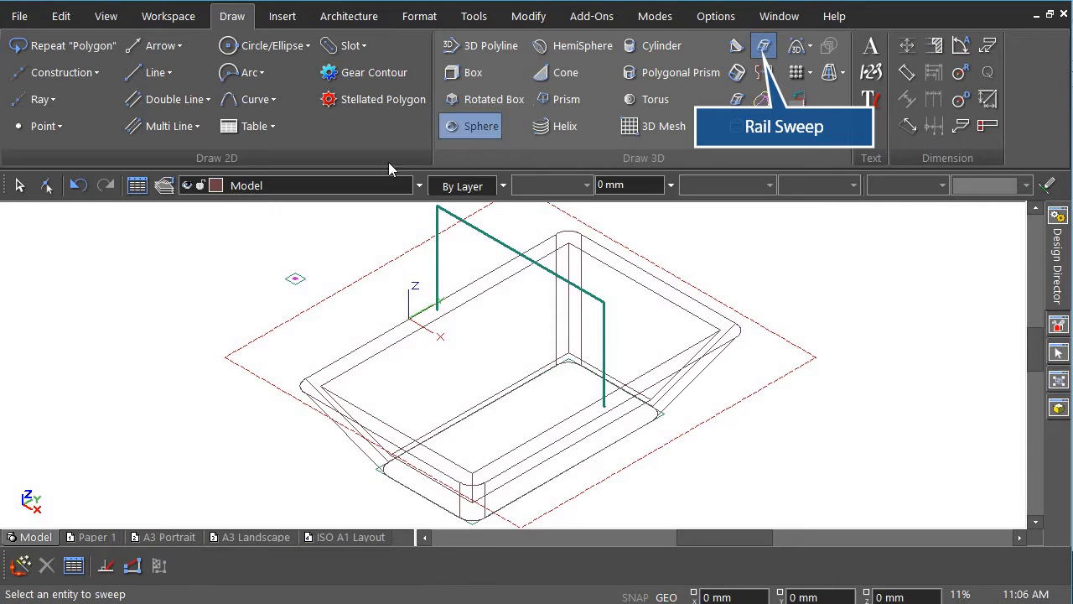
pyautogui.click(138, 187)
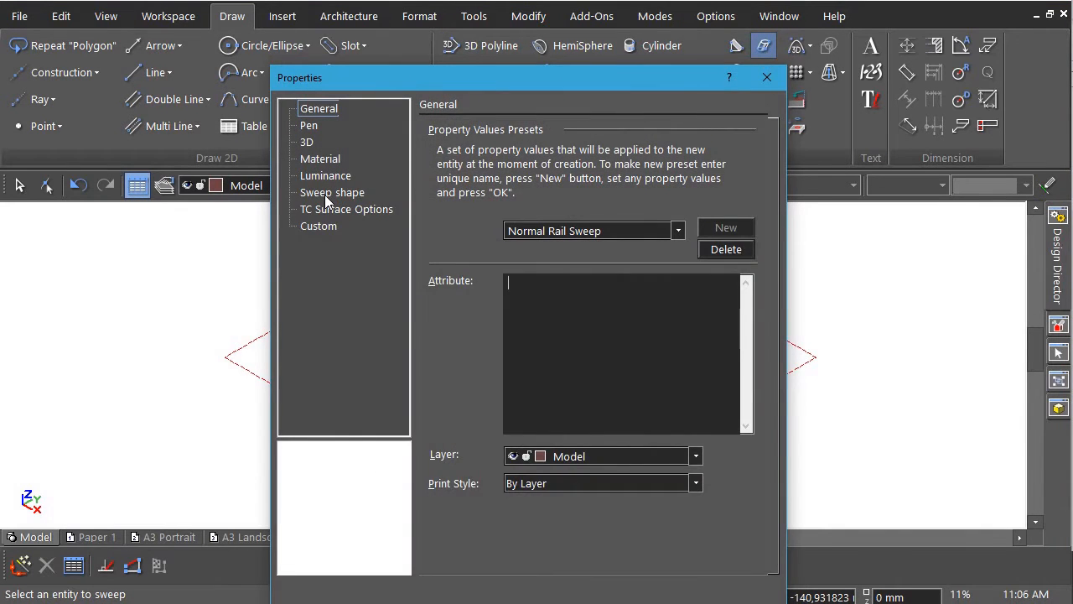
pyautogui.click(330, 193)
pyautogui.click(610, 228)
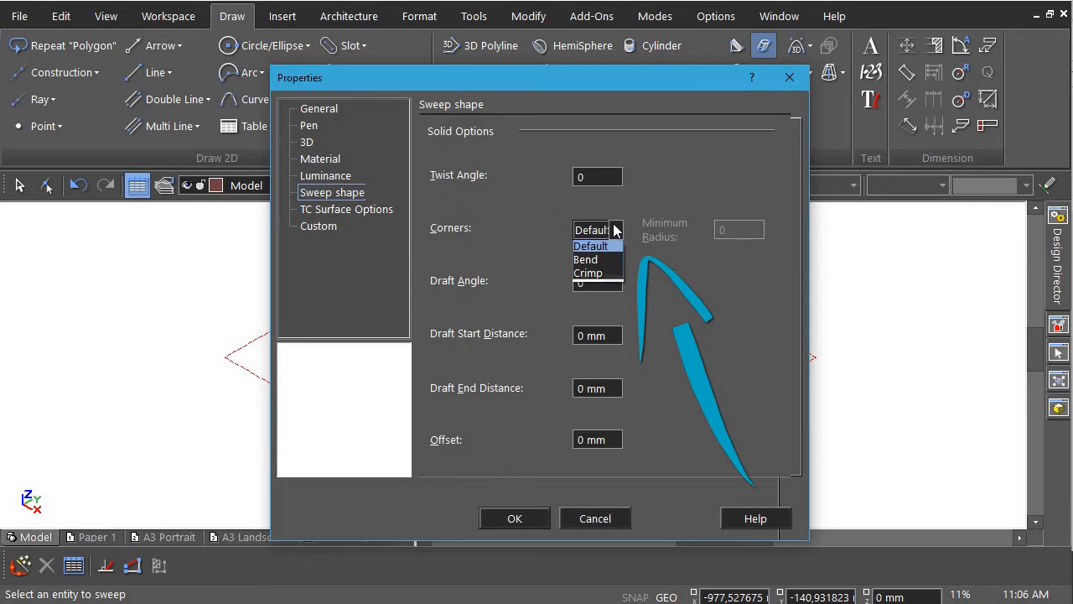
pyautogui.click(587, 262)
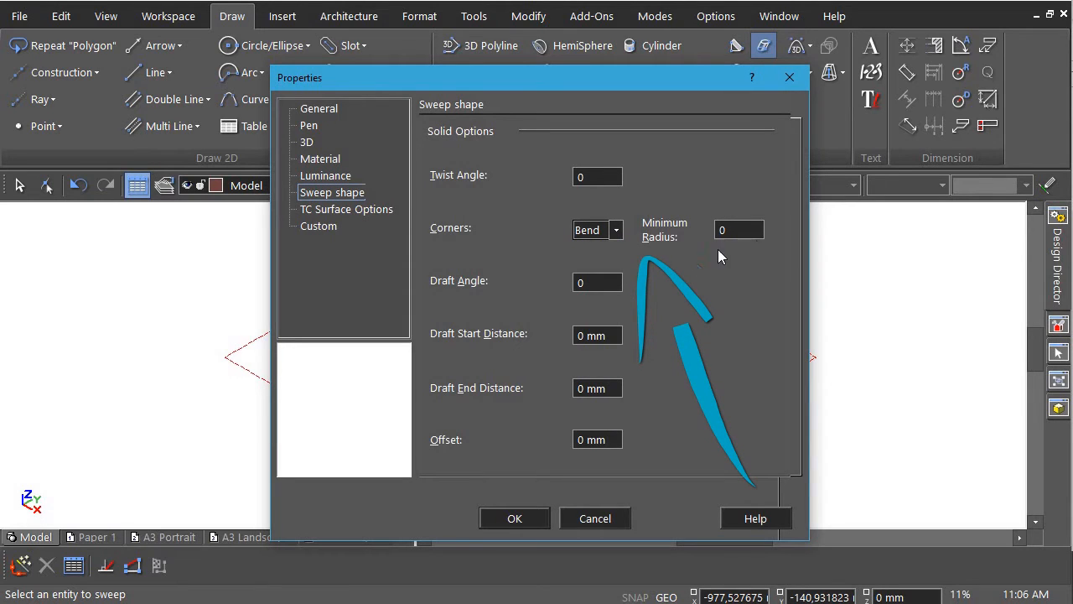
pyautogui.moveTo(759, 229); pyautogui.dragTo(707, 230)
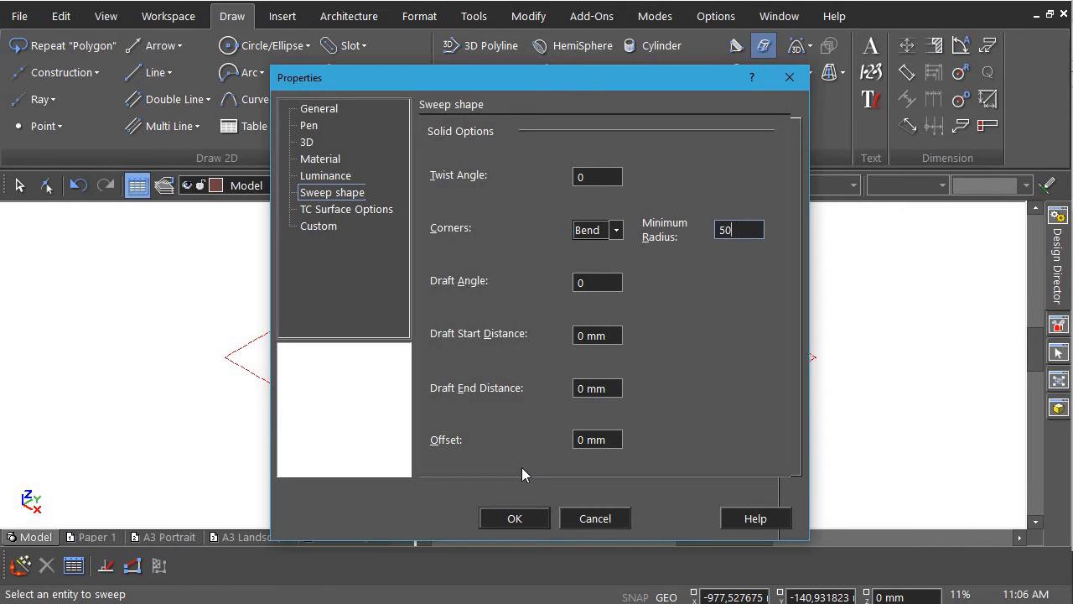
pyautogui.click(514, 518)
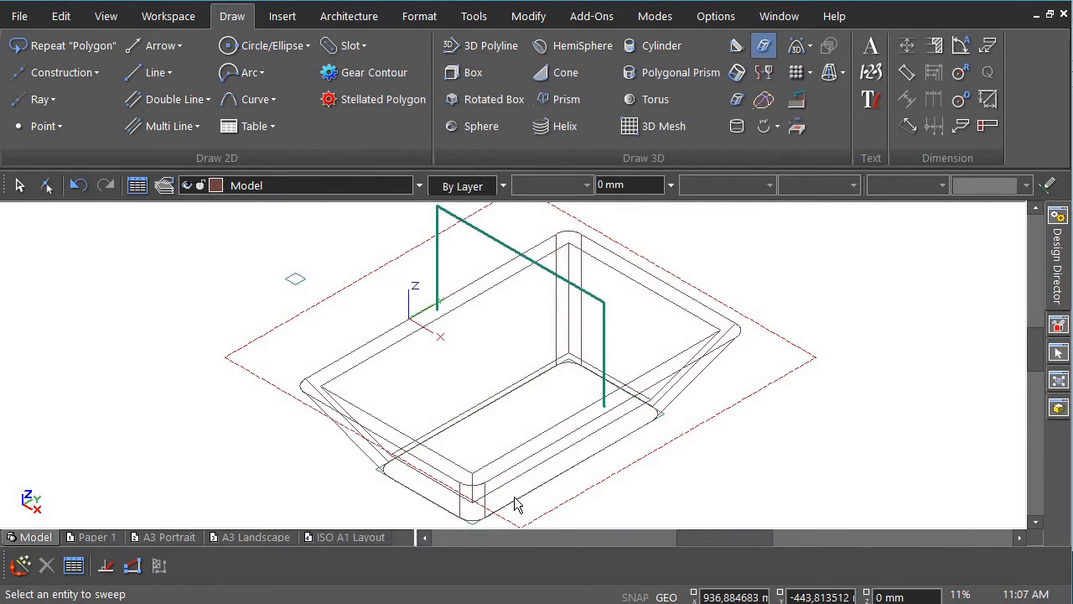
pyautogui.click(296, 278)
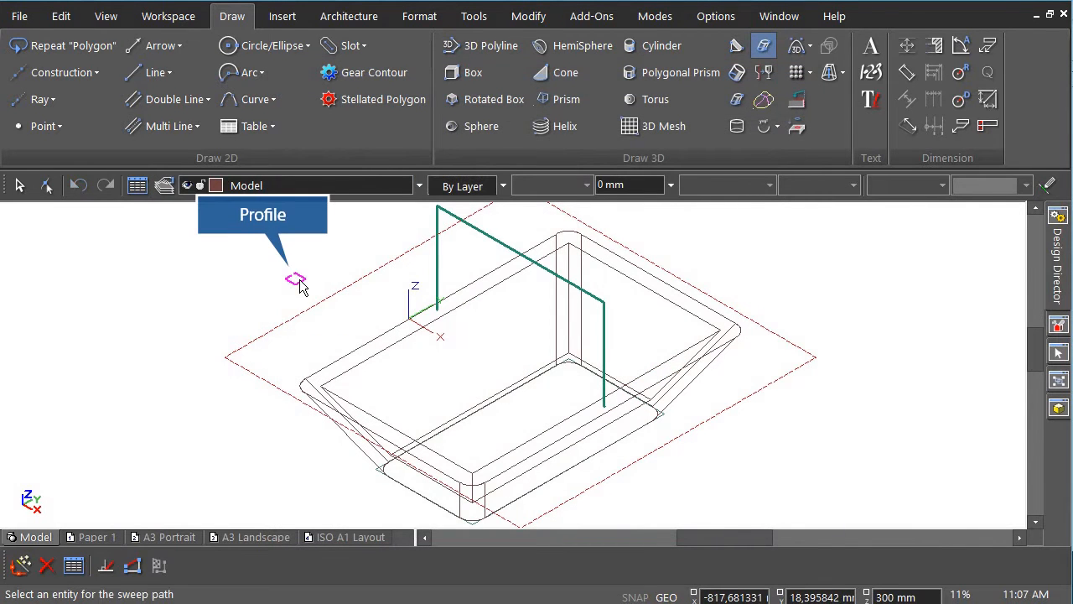
pyautogui.click(436, 256)
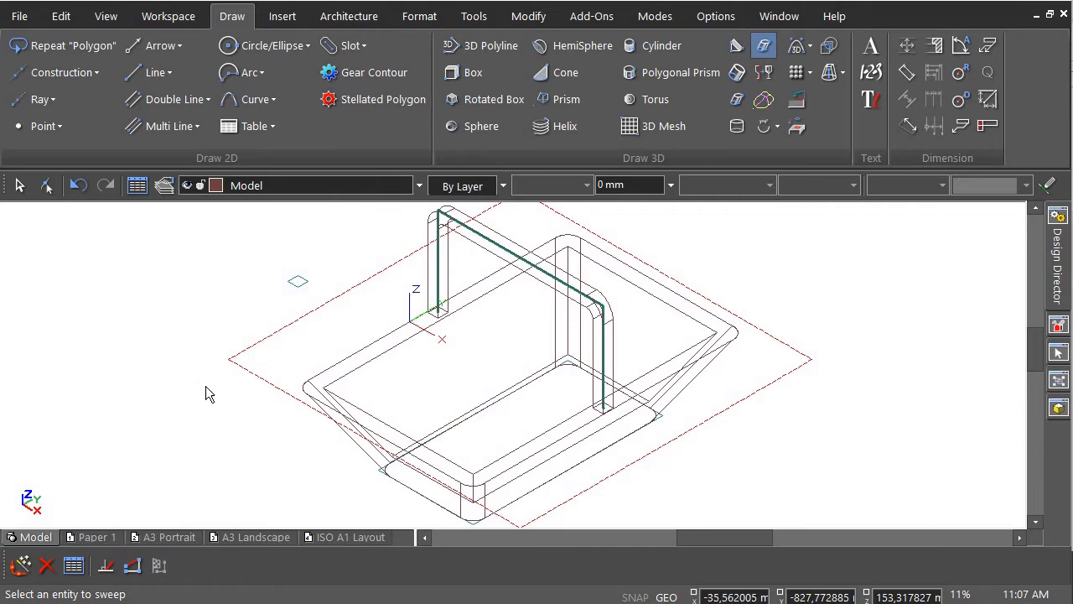
# - Delete the square polygon profile beside the container
pyautogui.click(17, 186)
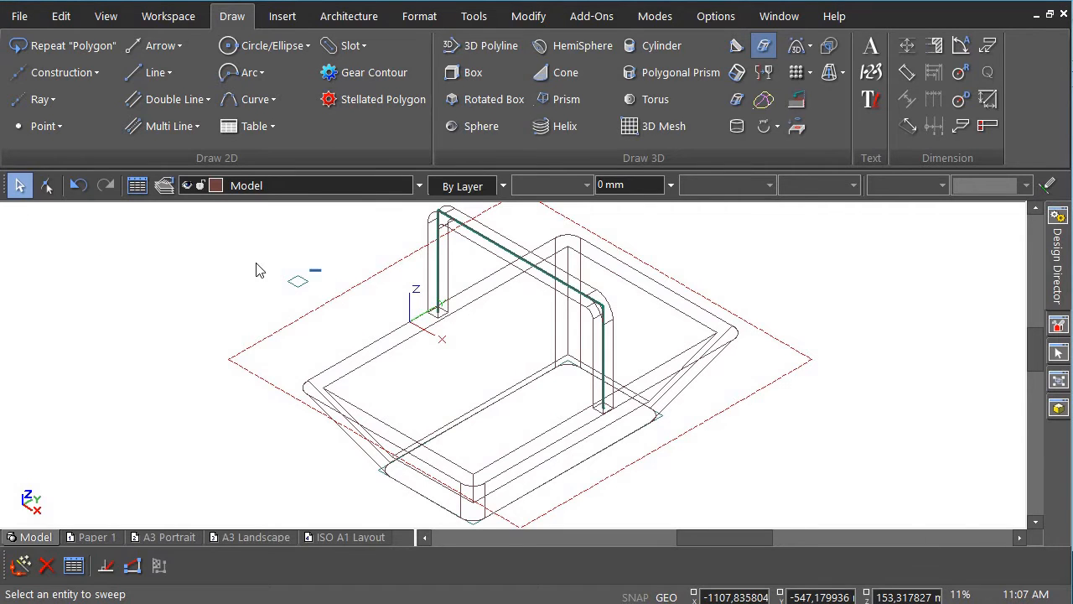
pyautogui.click(303, 281)
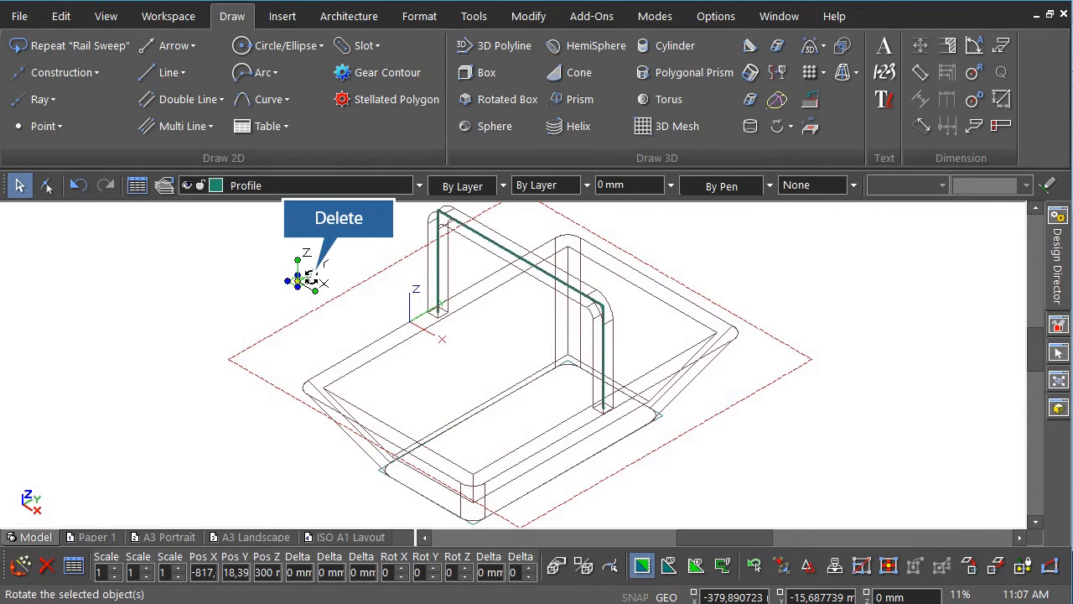
pyautogui.press('Delete')
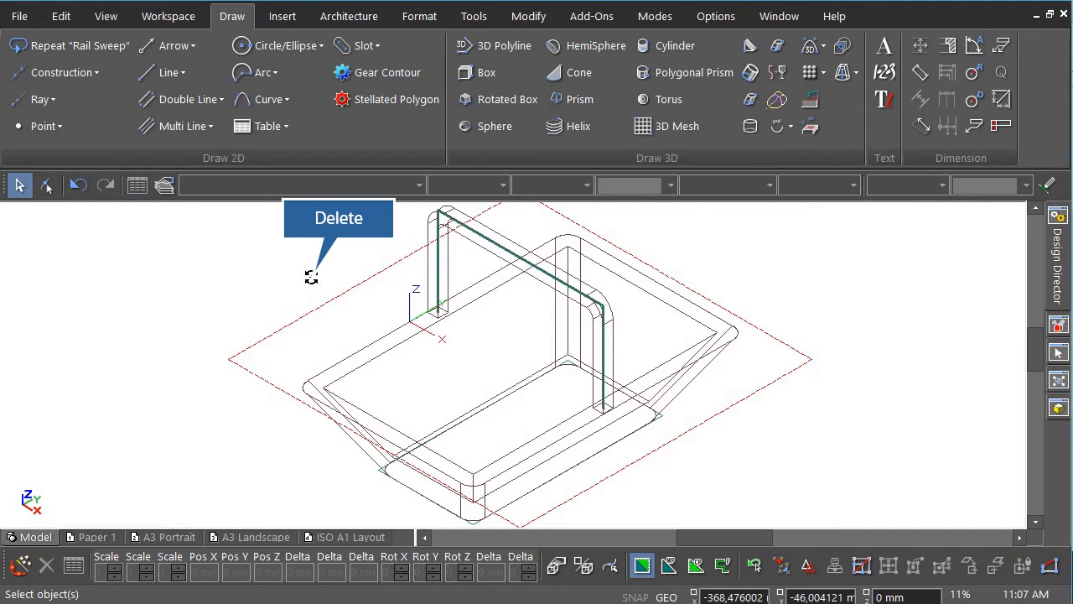
# - Assign the BasketWeave3 material from the Eco-Friendly\Weaves category to the container body, then deselect it
pyautogui.doubleClick(693, 325)
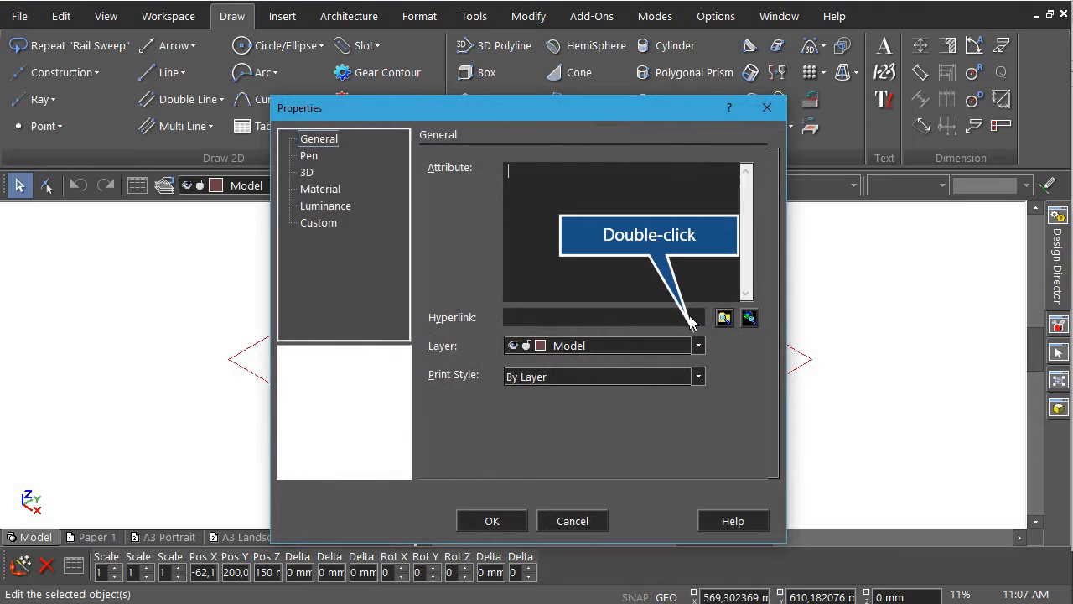
pyautogui.click(313, 192)
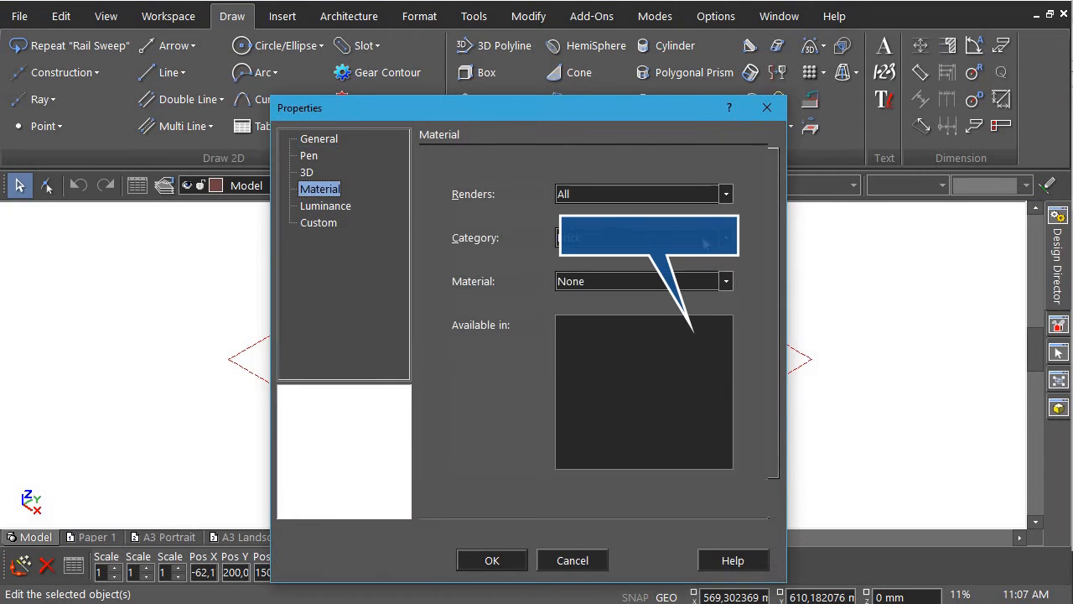
pyautogui.click(726, 238)
pyautogui.click(568, 310)
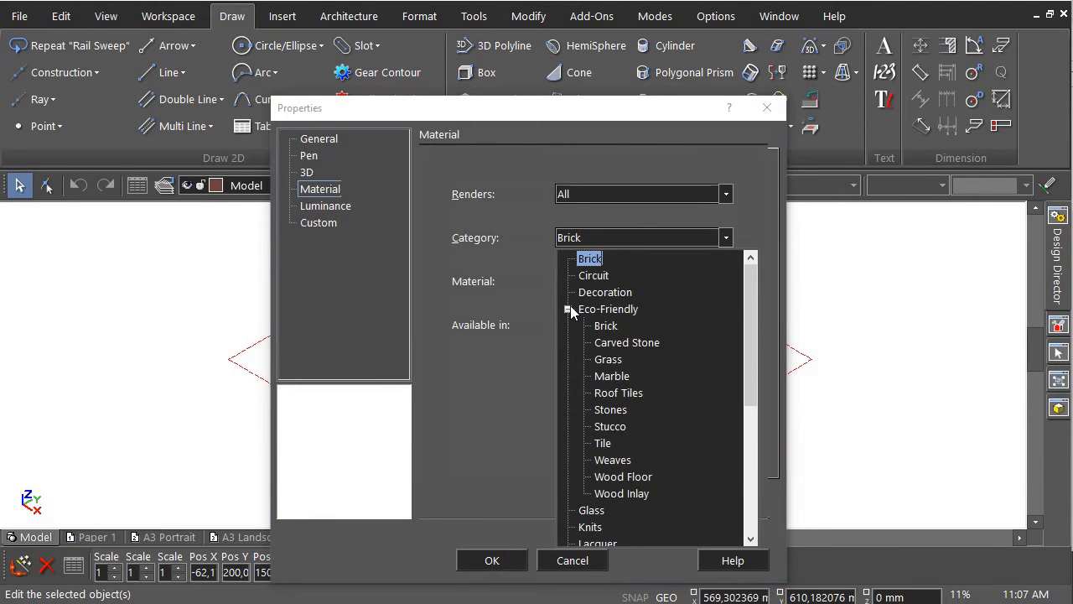
pyautogui.click(624, 460)
pyautogui.click(726, 283)
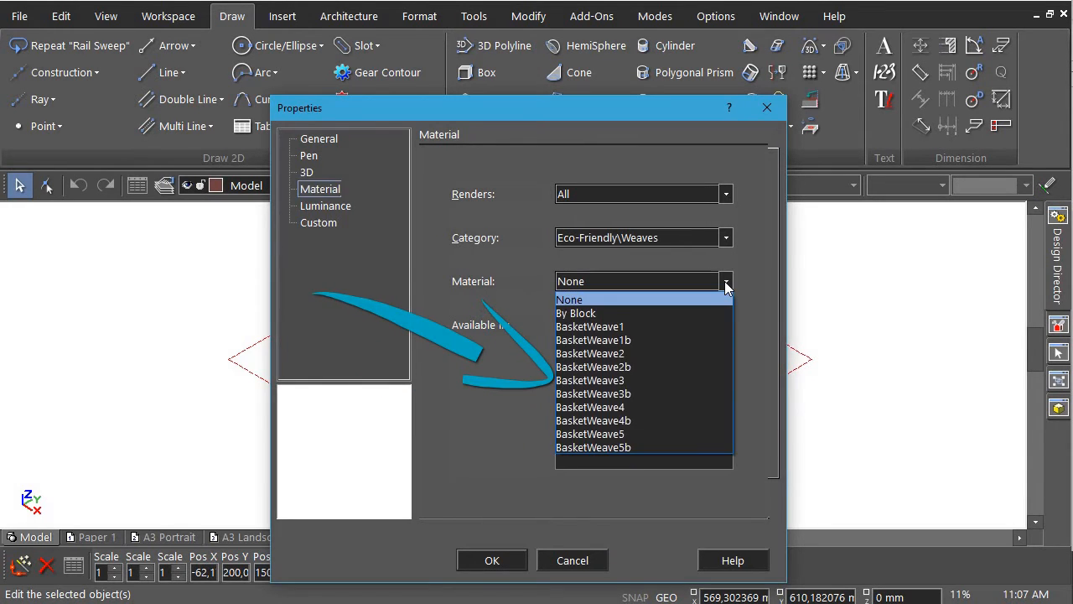
pyautogui.click(672, 380)
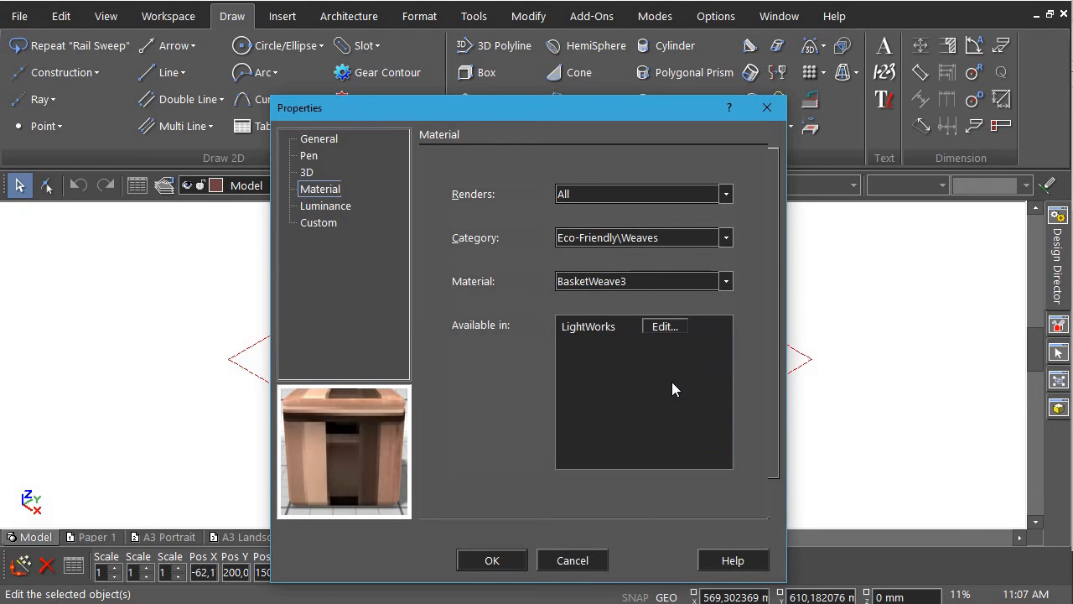
pyautogui.click(664, 327)
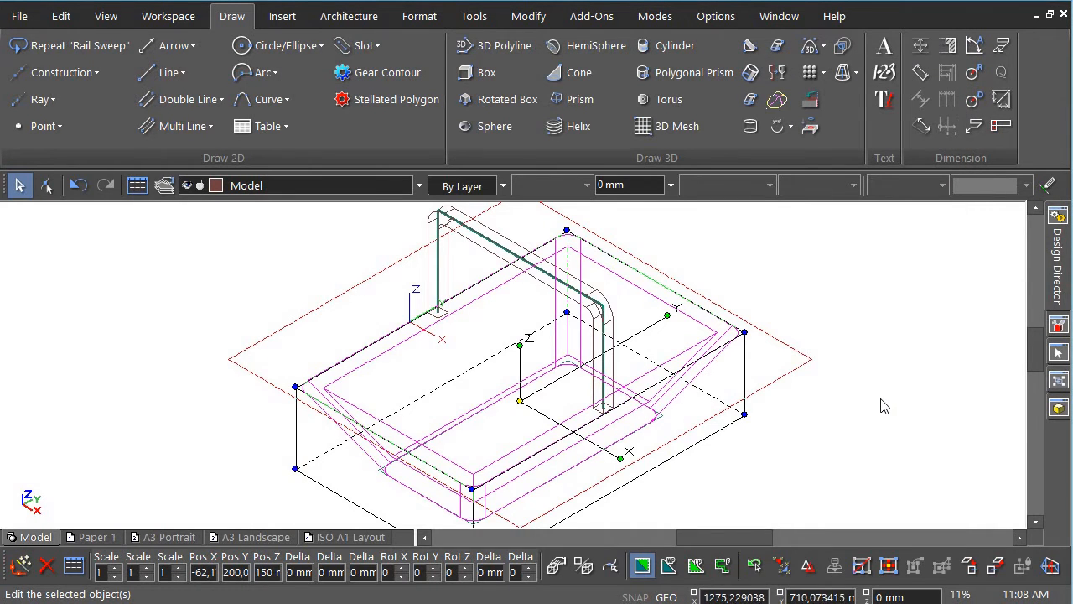
pyautogui.click(721, 259)
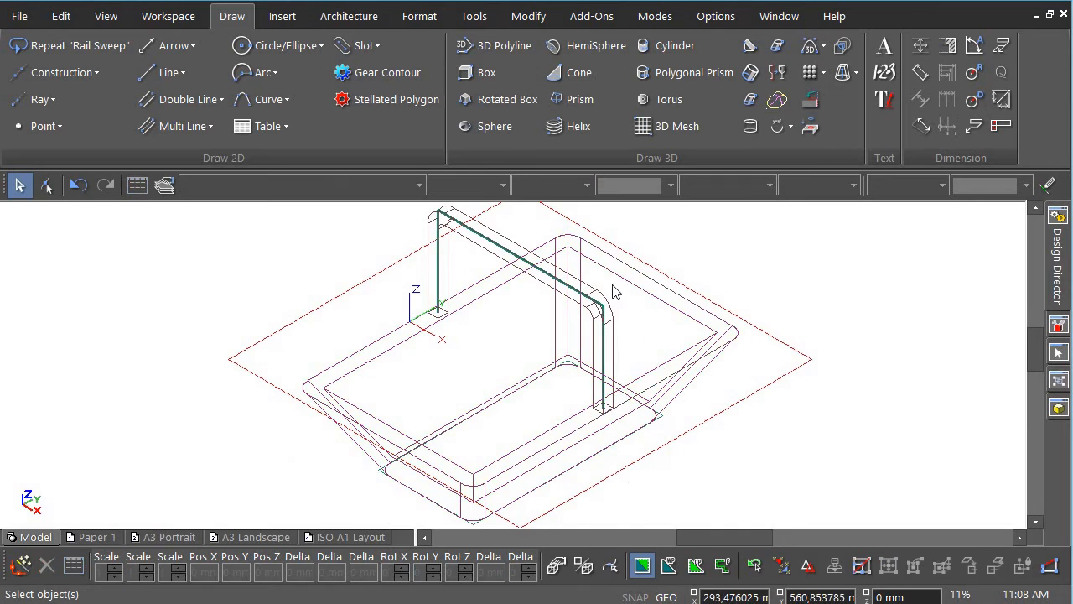
# - Assign the Pine material from the Wood category to the handle, then deselect it
pyautogui.scroll(3, 431, 371)
pyautogui.click(383, 367)
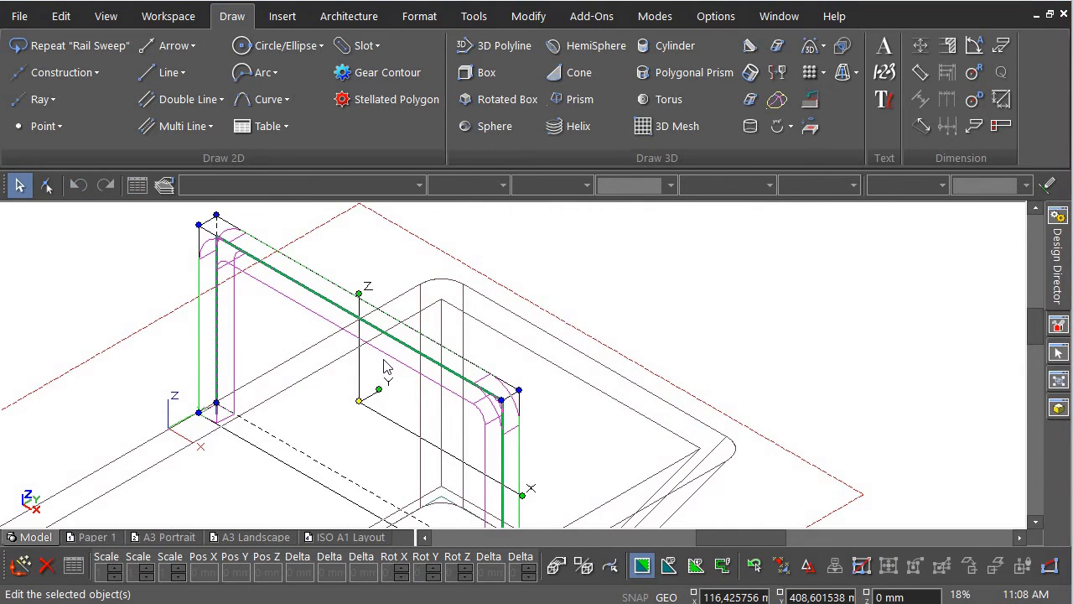
pyautogui.doubleClick(385, 367)
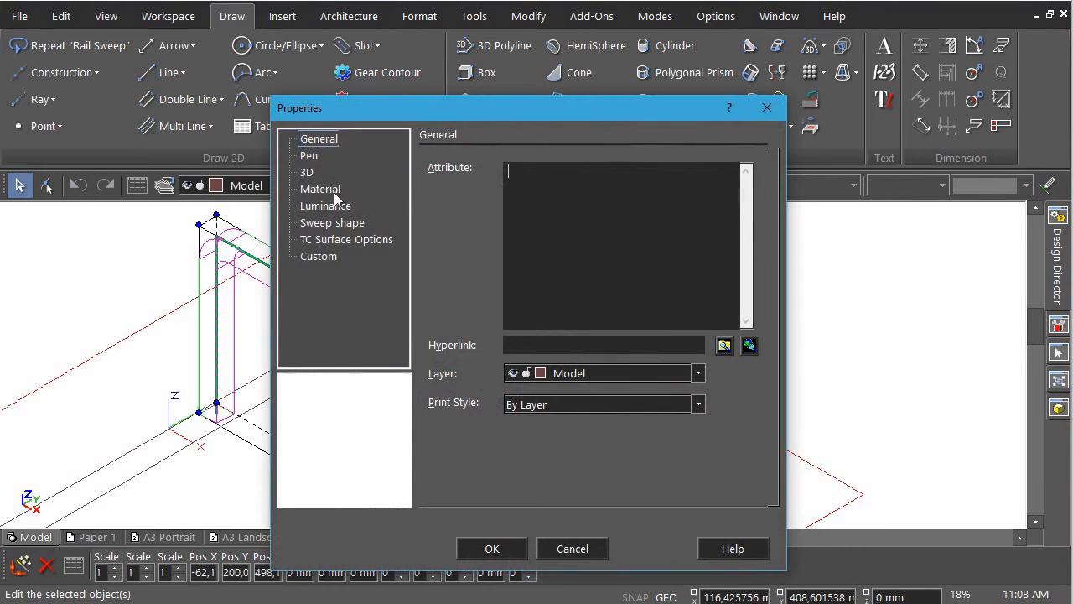
pyautogui.click(336, 192)
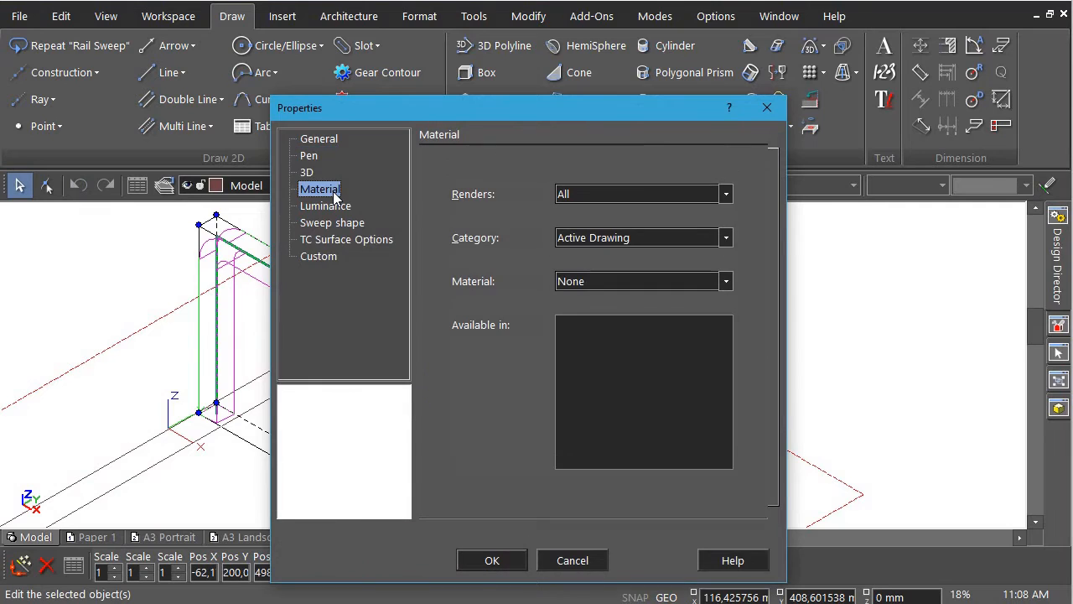
pyautogui.click(726, 238)
pyautogui.scroll(-2, 644, 452)
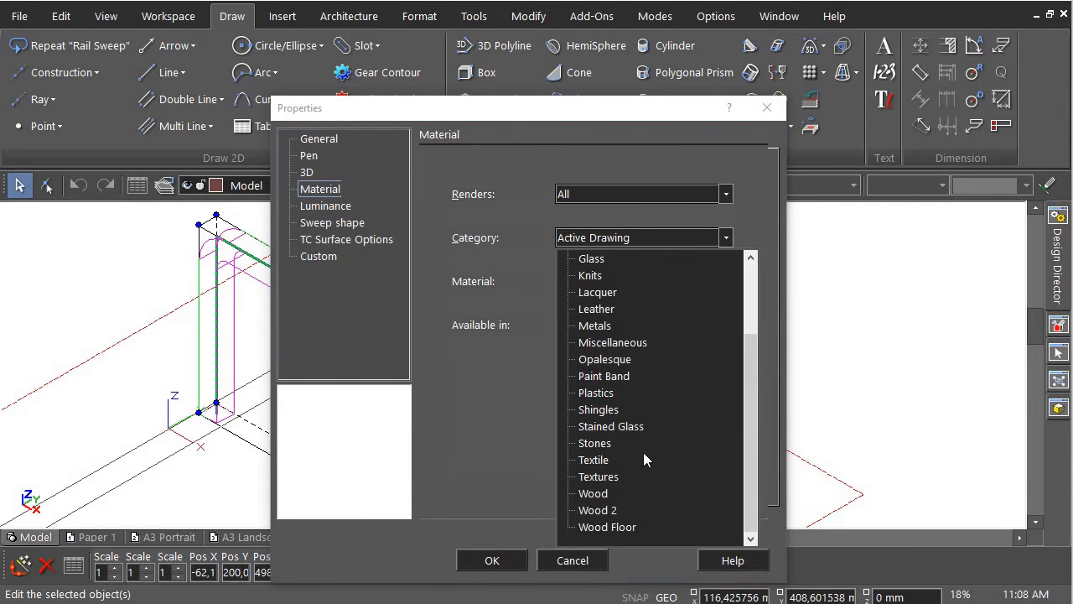
pyautogui.click(594, 495)
pyautogui.click(721, 285)
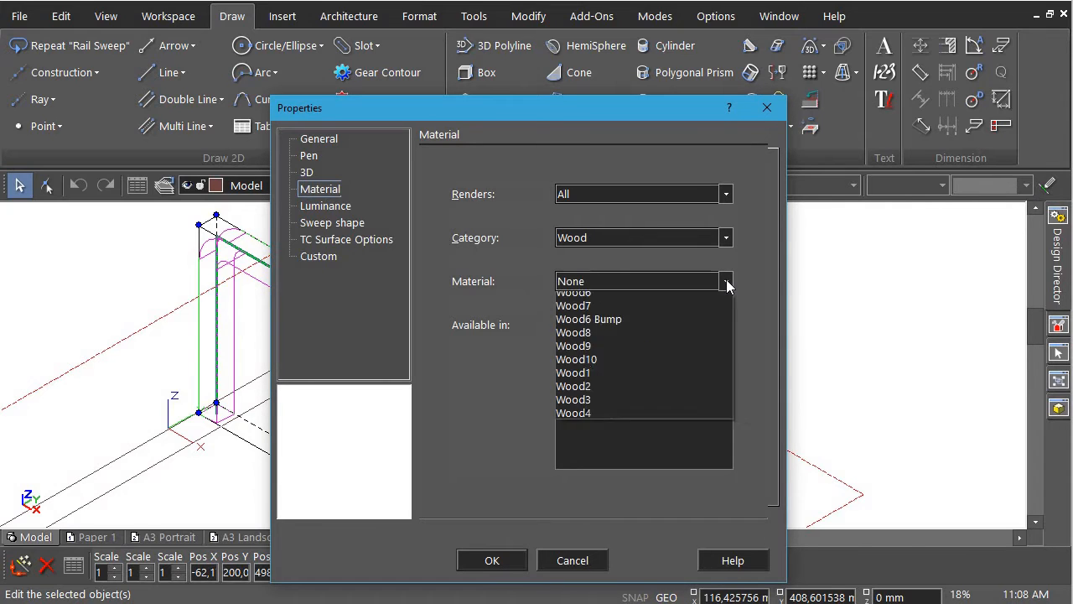
pyautogui.click(641, 461)
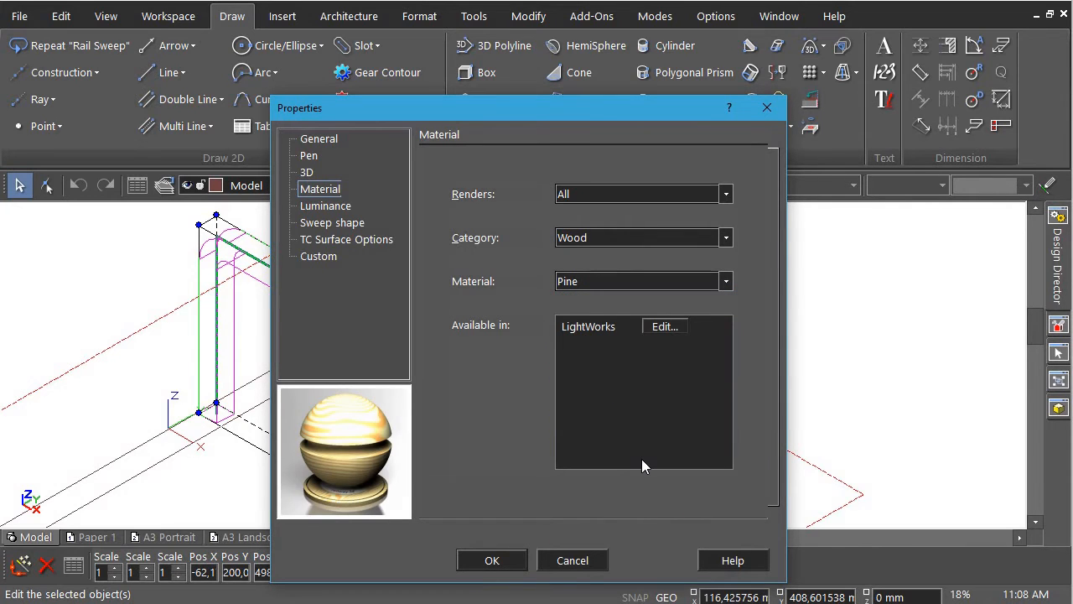
pyautogui.click(492, 560)
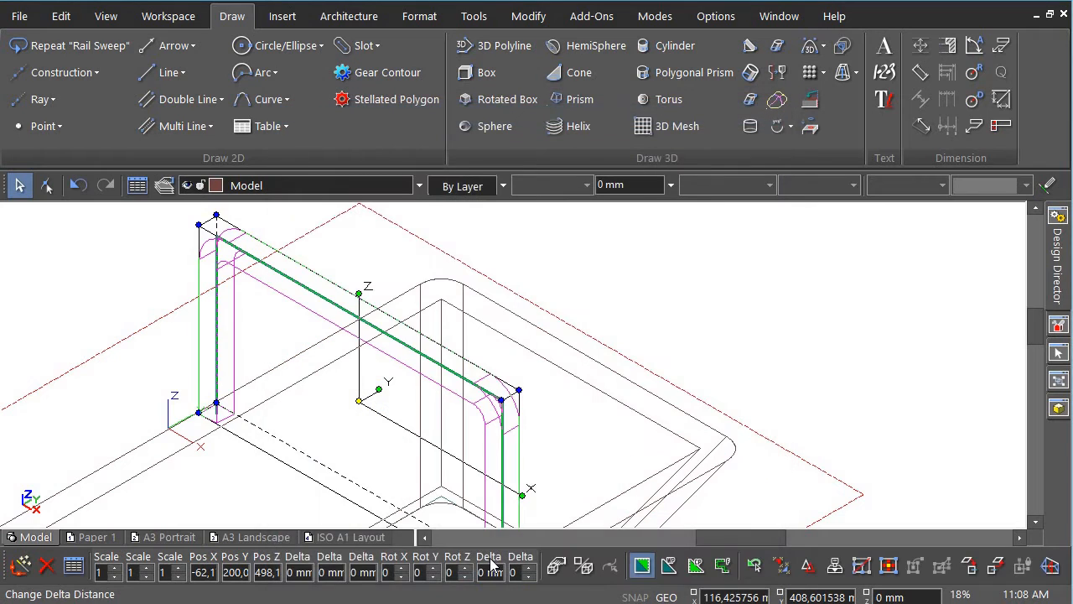
pyautogui.click(738, 292)
# - Examine the whole basket from the isometric and front views
pyautogui.rightClick(730, 283)
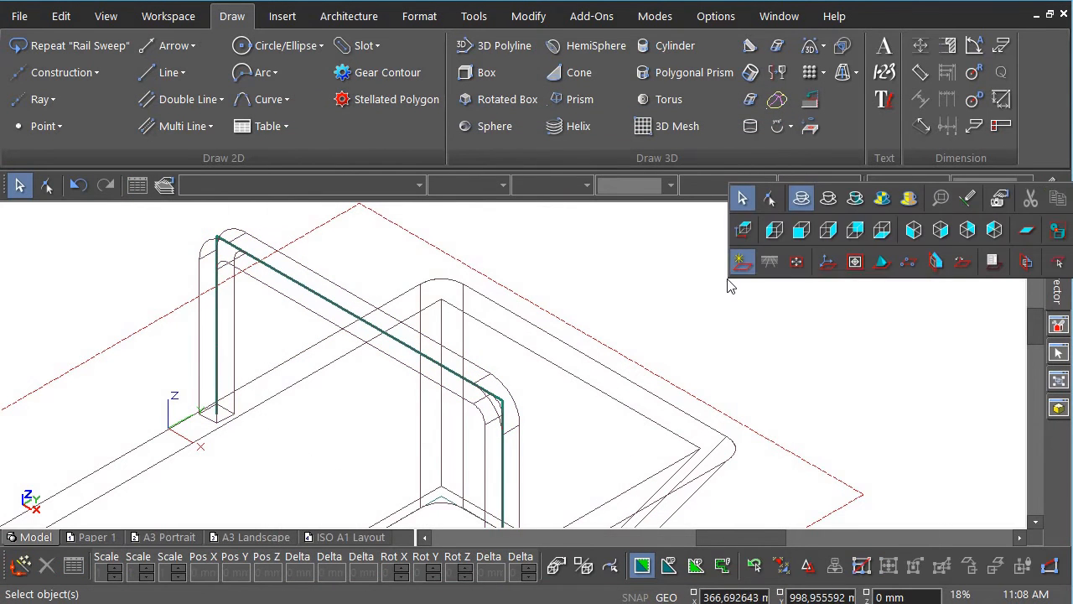
pyautogui.click(941, 228)
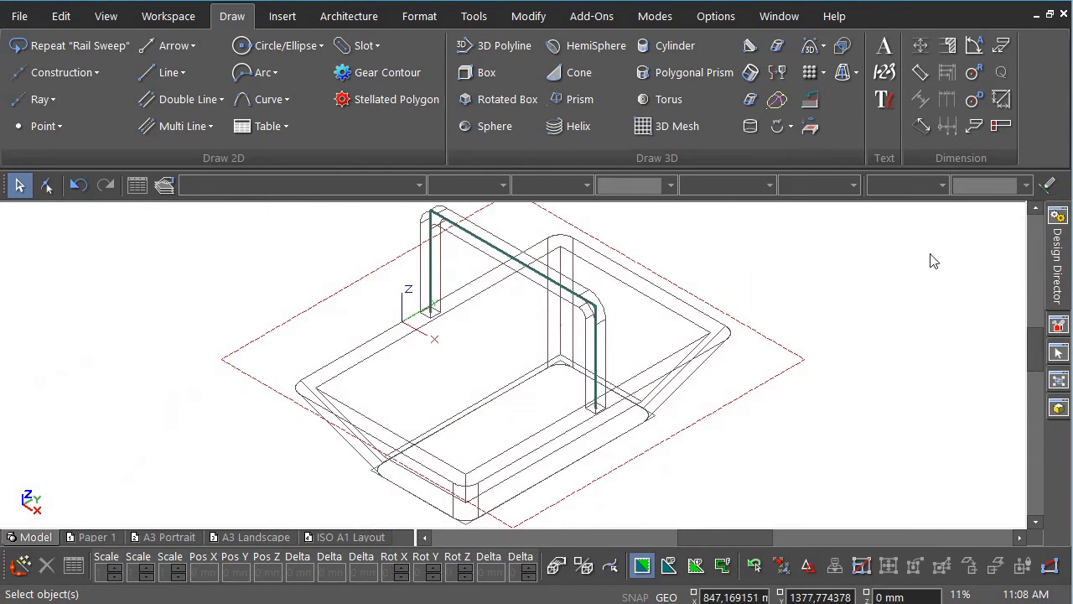
pyautogui.click(1057, 408)
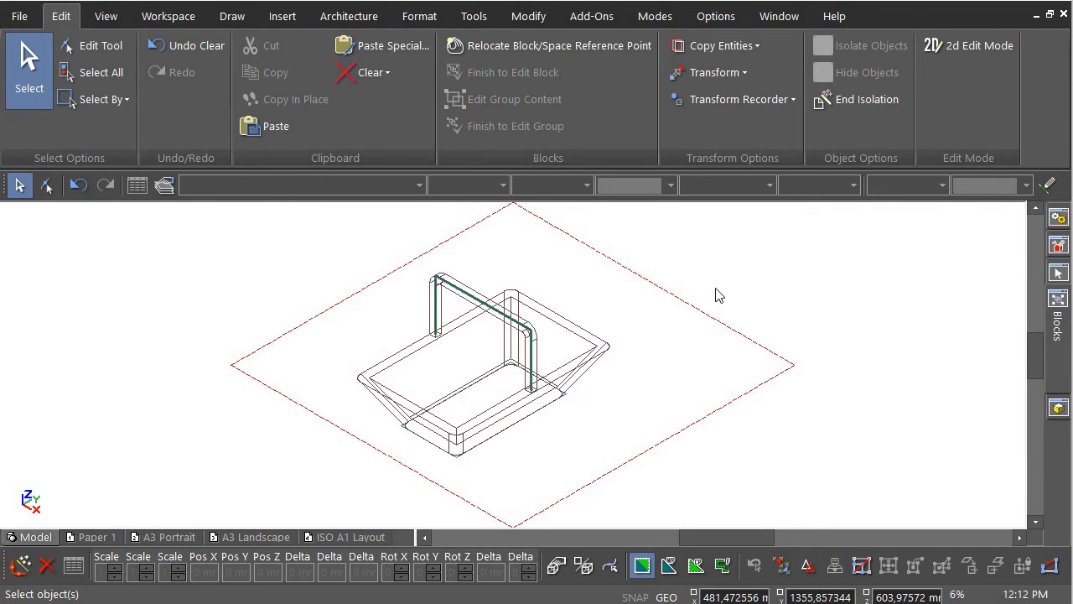
pyautogui.rightClick(666, 270)
pyautogui.click(736, 217)
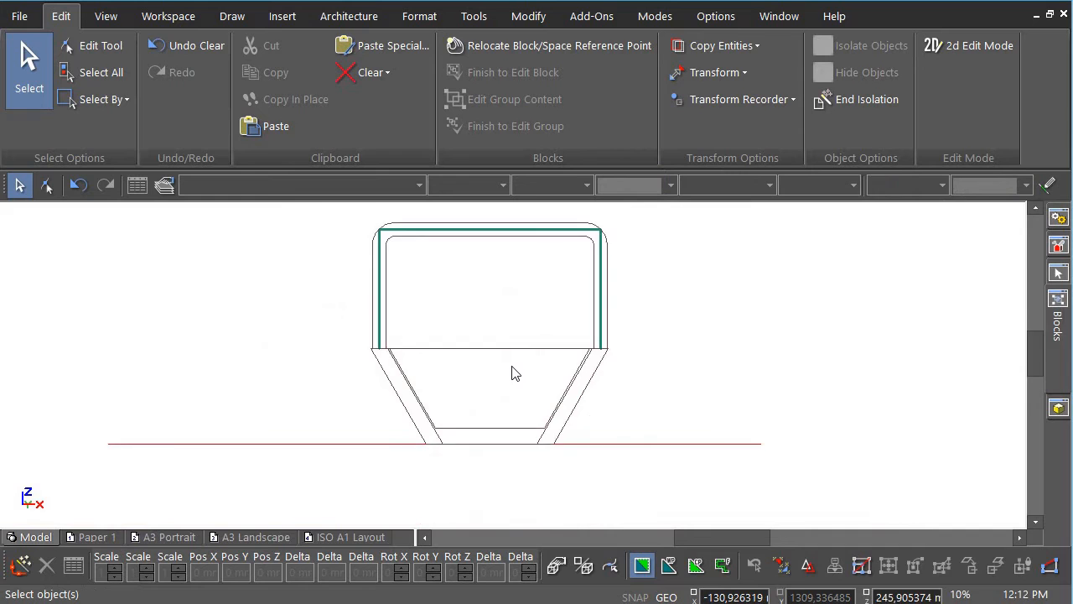
pyautogui.rightClick(701, 252)
pyautogui.click(914, 202)
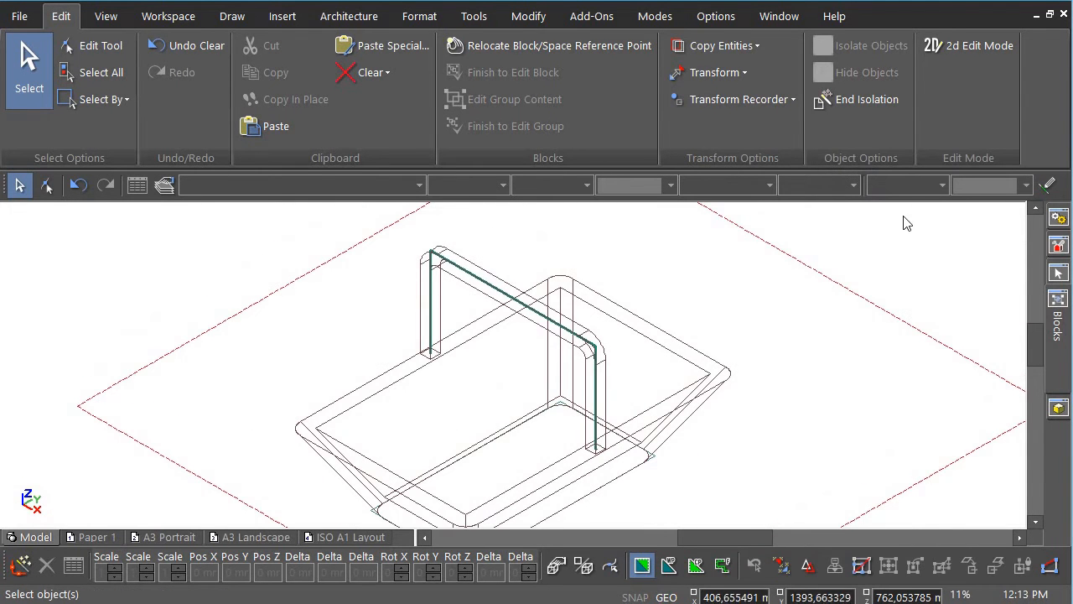
# - Set the workplane on the basket's bottom facet and draw a large rectangle around the basket in the plan view
pyautogui.rightClick(759, 279)
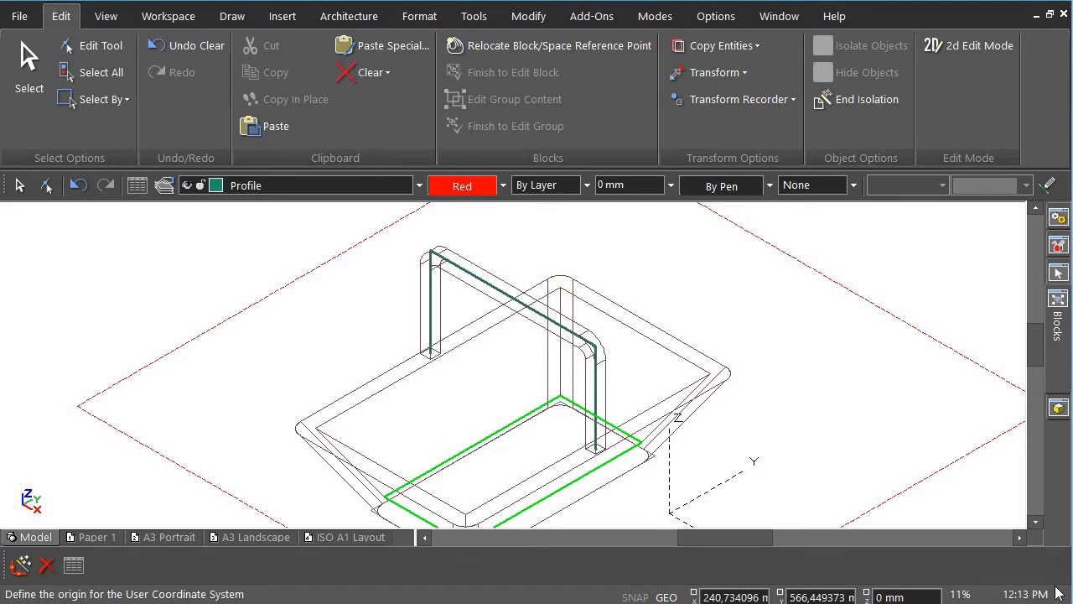
pyautogui.press('Escape')
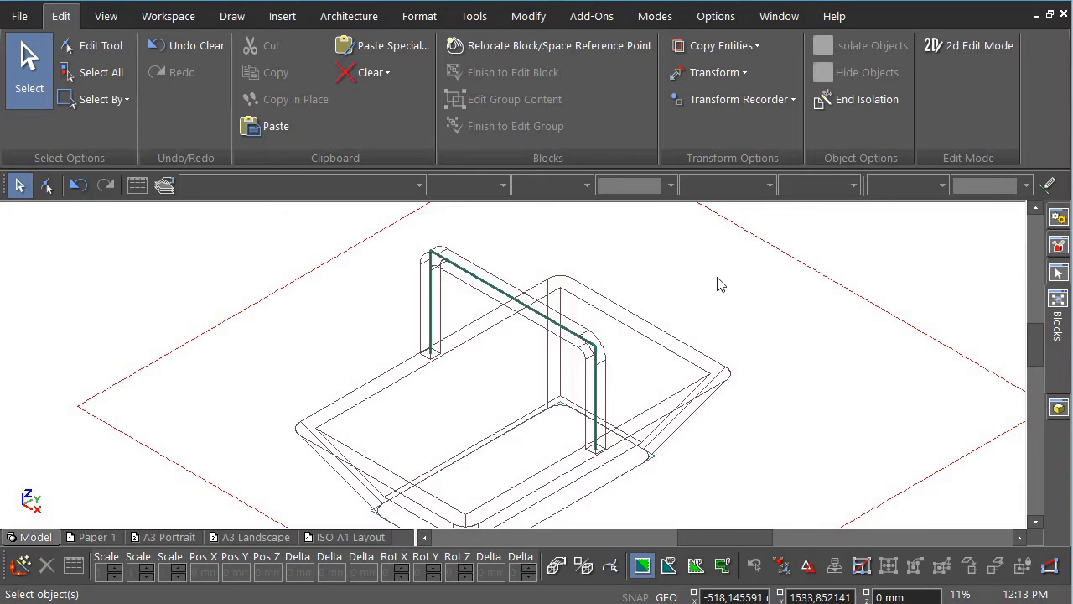
pyautogui.rightClick(718, 284)
pyautogui.click(732, 229)
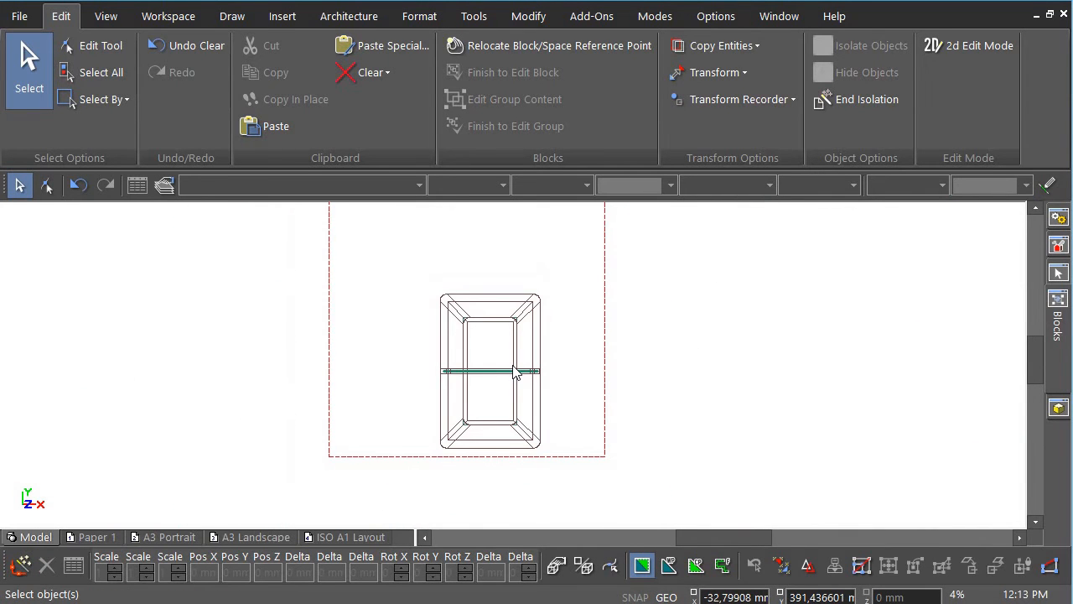
pyautogui.click(236, 22)
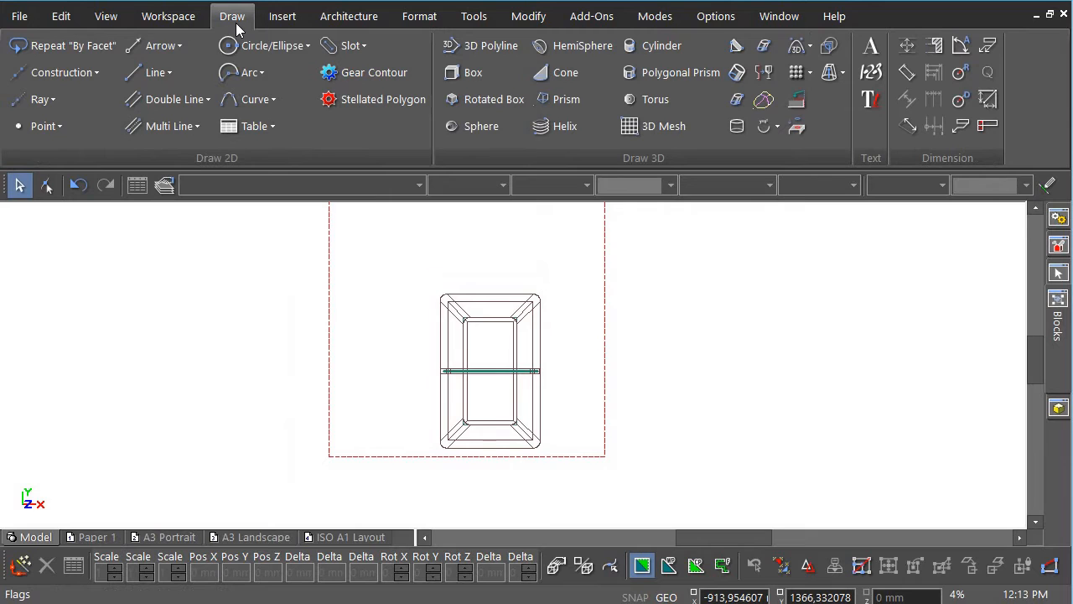
pyautogui.click(171, 73)
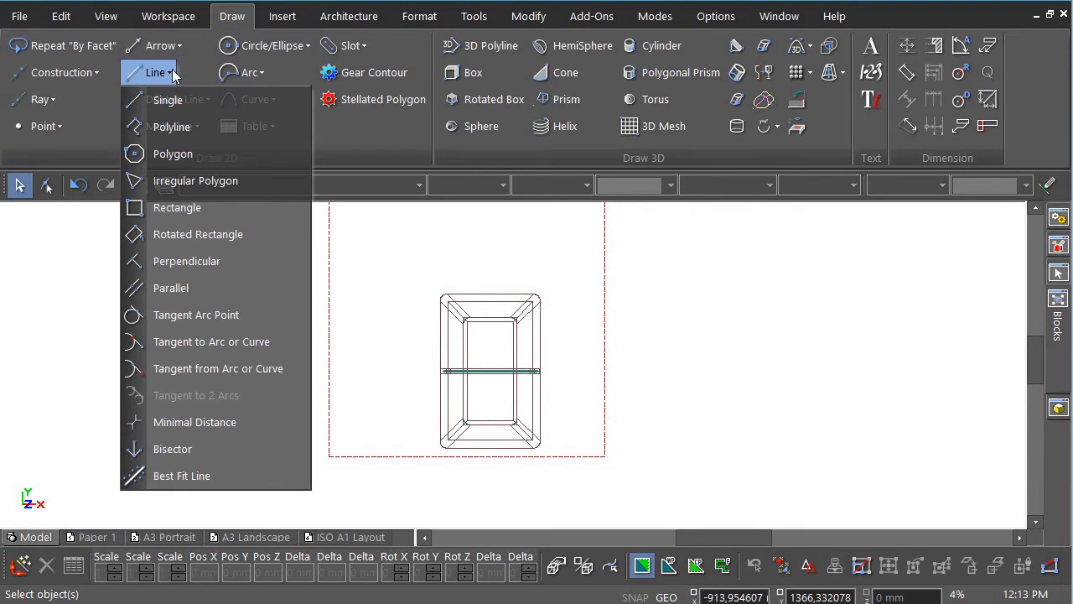
pyautogui.click(195, 208)
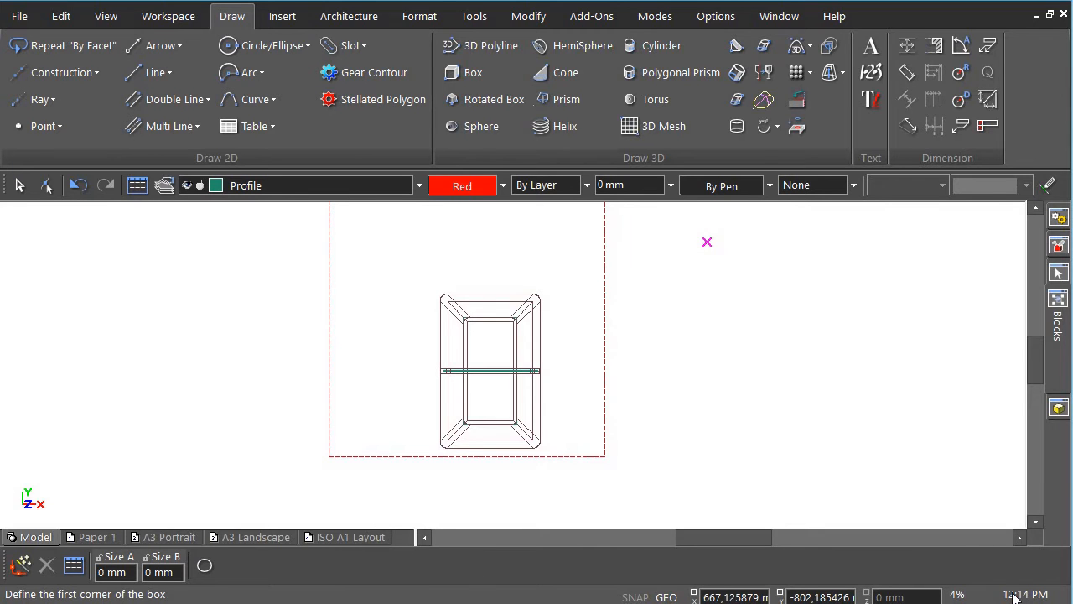
pyautogui.click(388, 490)
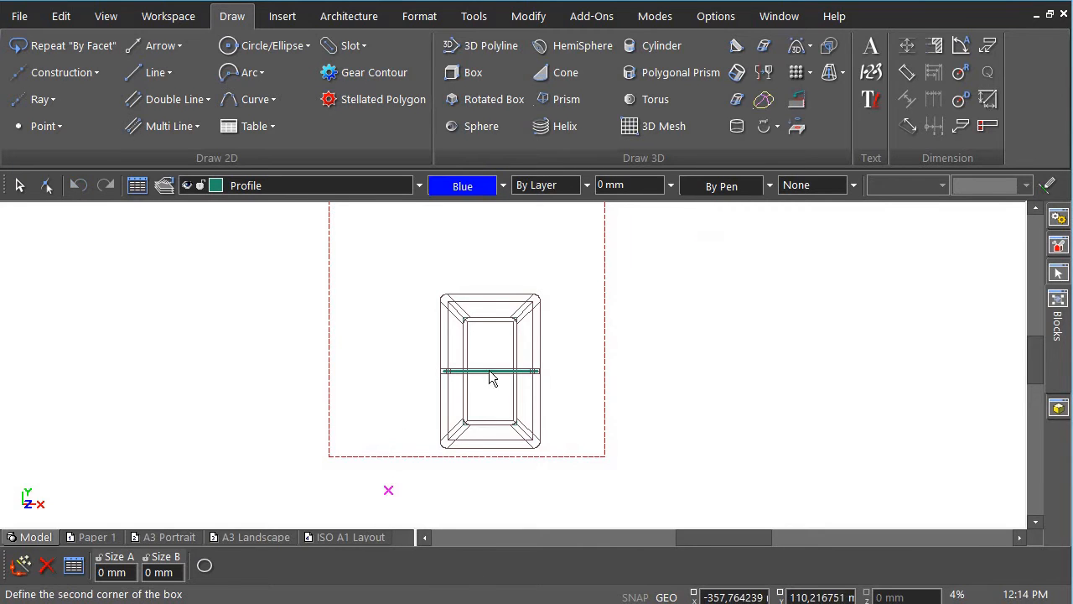
pyautogui.click(608, 210)
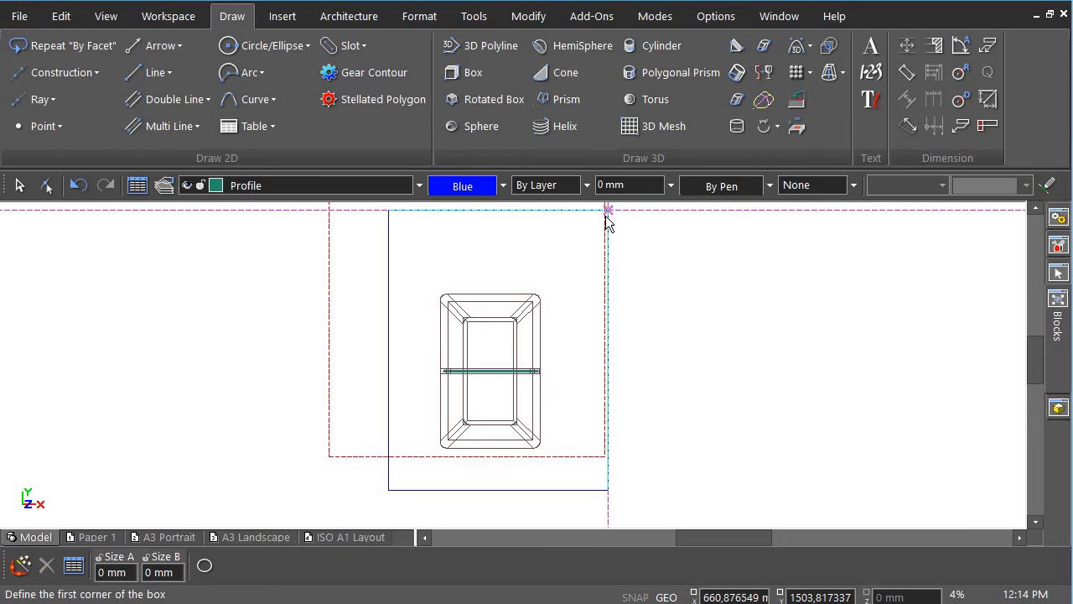
# - Stretch the large rectangle lengthwise by its short edge so it extends well beyond the basket, then deselect it in the Isometric_SW view
pyautogui.rightClick(794, 294)
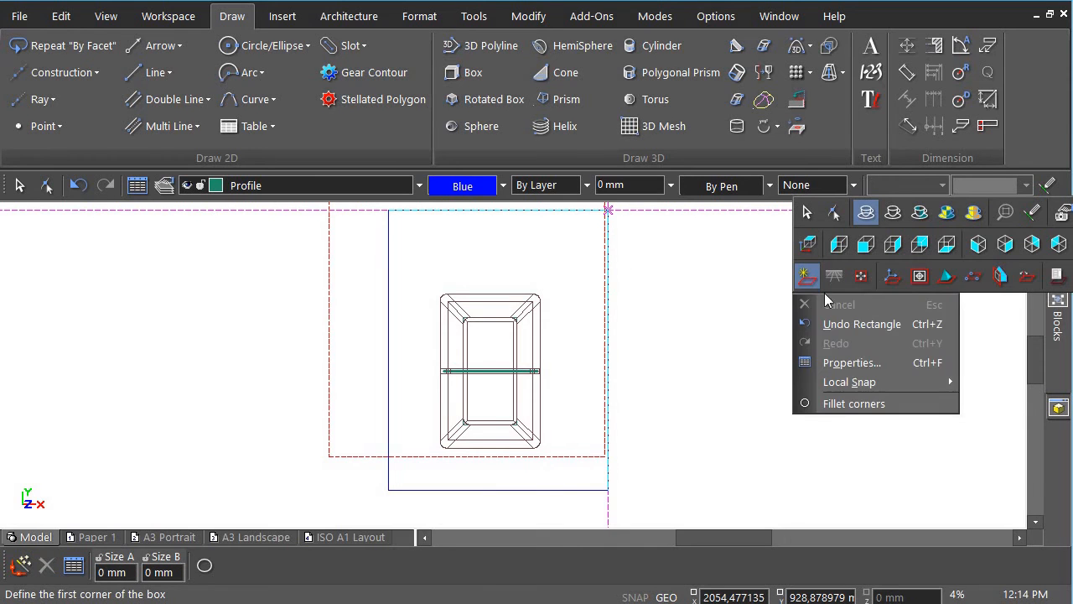
pyautogui.click(981, 247)
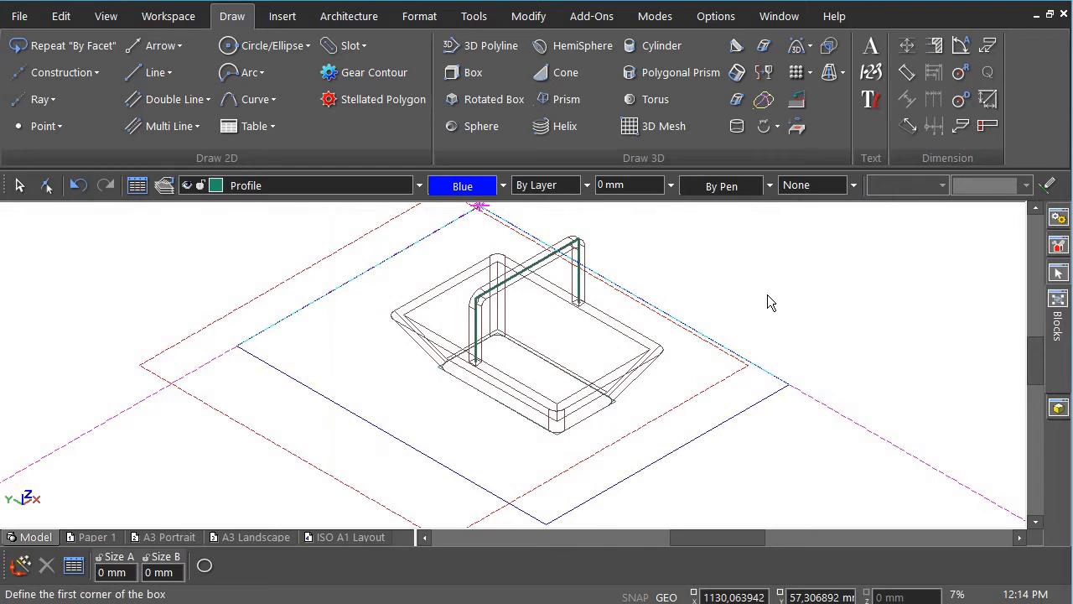
pyautogui.click(20, 188)
pyautogui.click(711, 430)
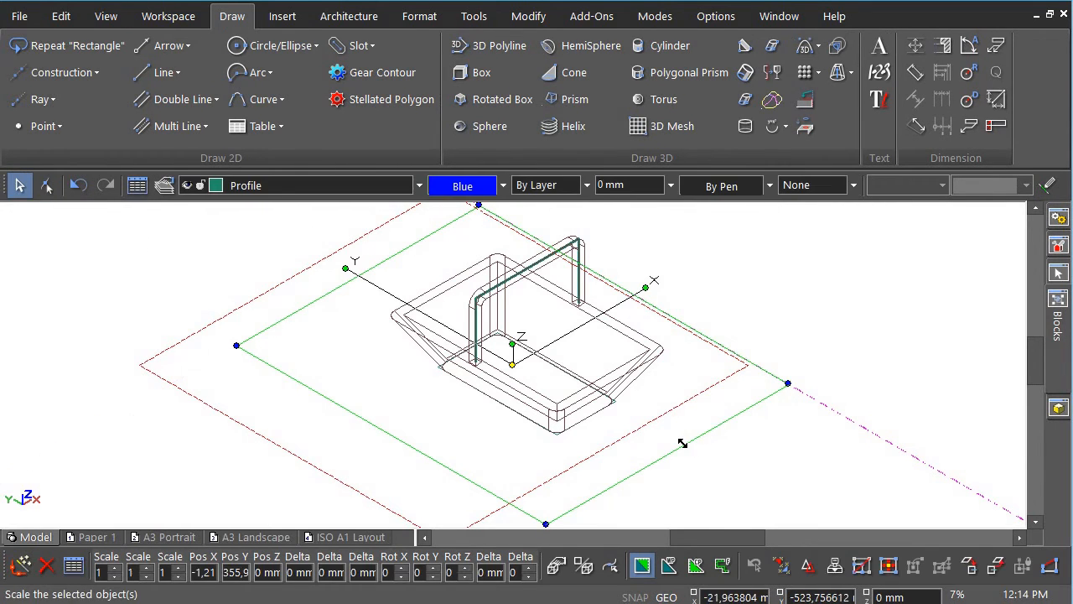
pyautogui.click(683, 442)
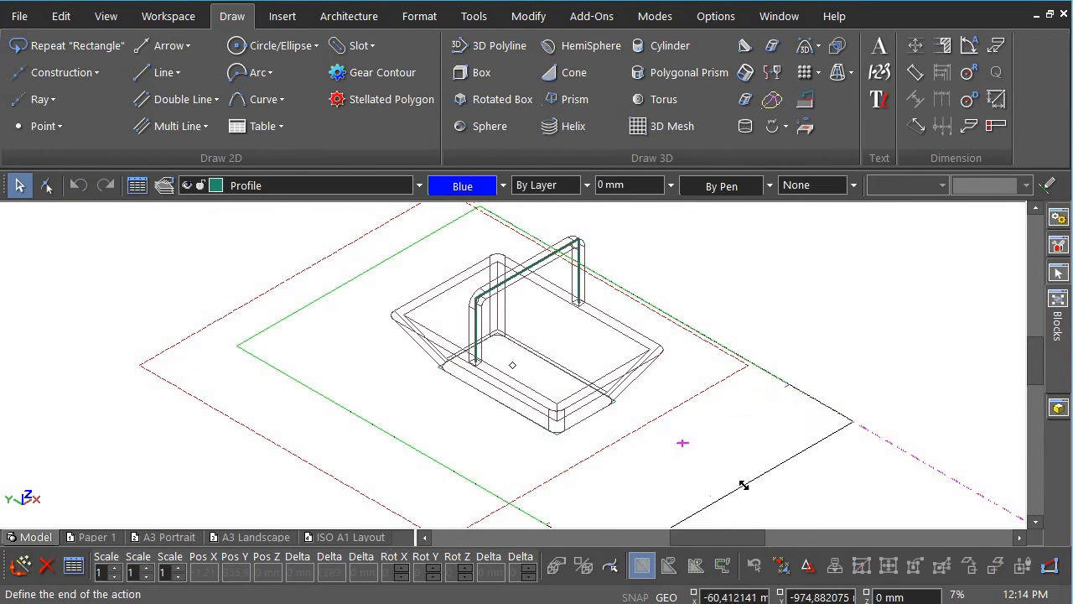
pyautogui.click(855, 512)
pyautogui.rightClick(779, 271)
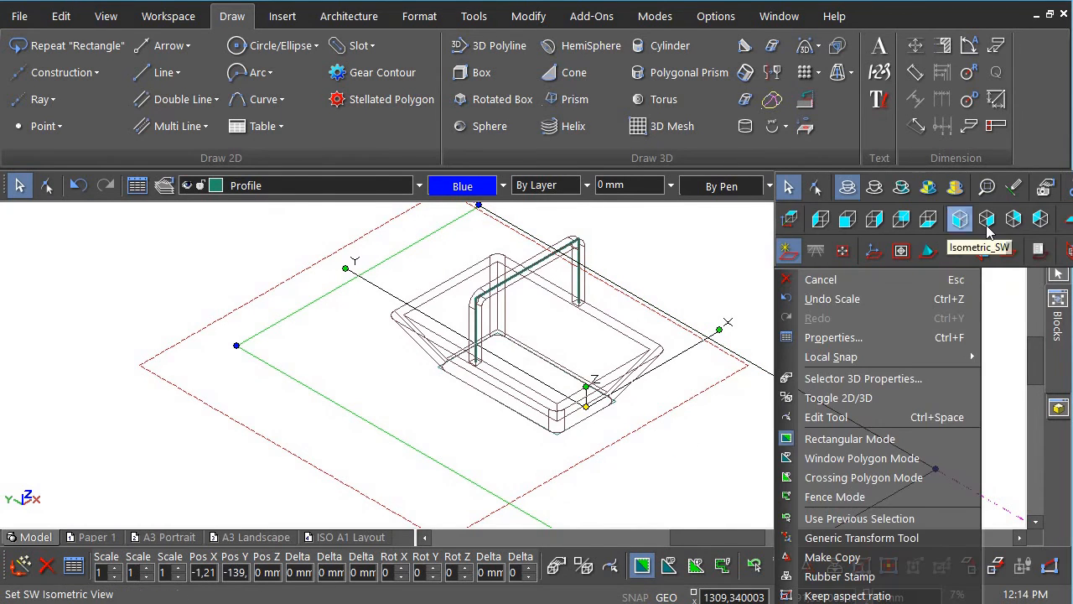
pyautogui.click(987, 227)
pyautogui.press('Escape')
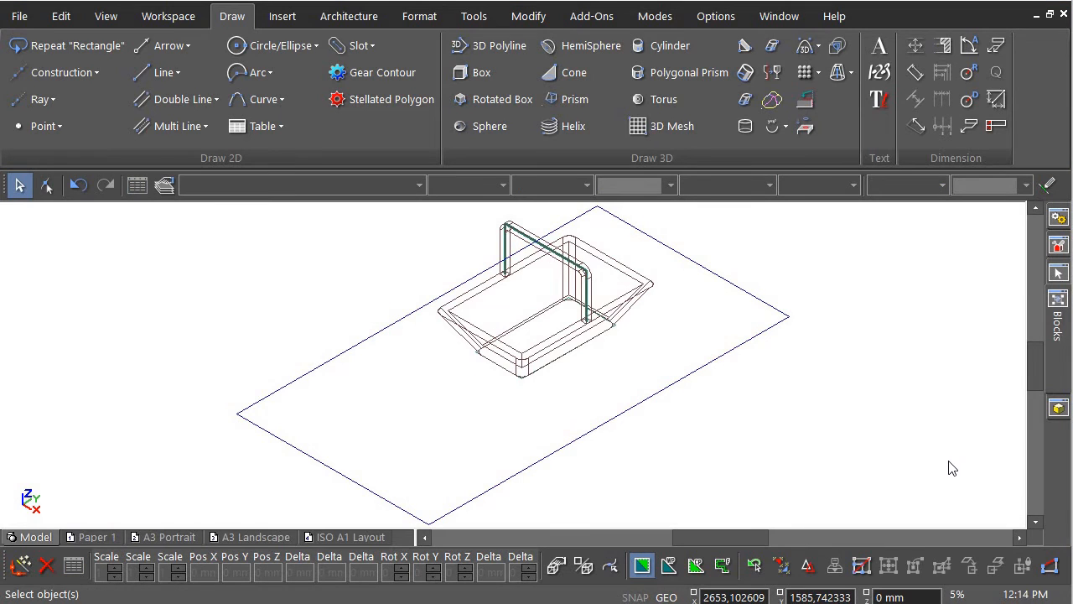
# - Draw a single line across the large rectangle, joining its two long edges in front of the basket
pyautogui.click(168, 74)
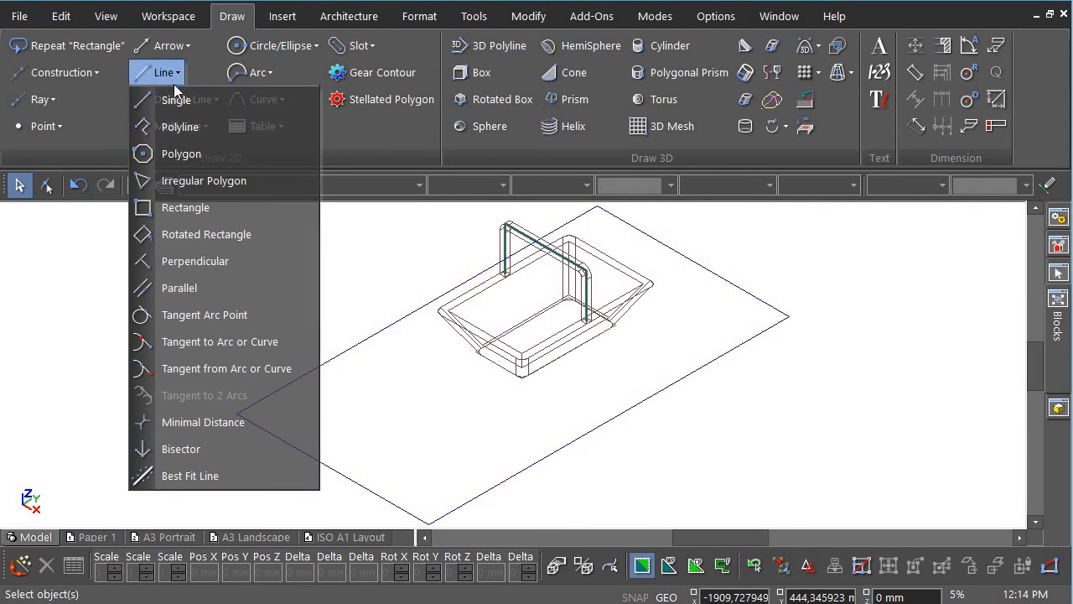
pyautogui.click(161, 99)
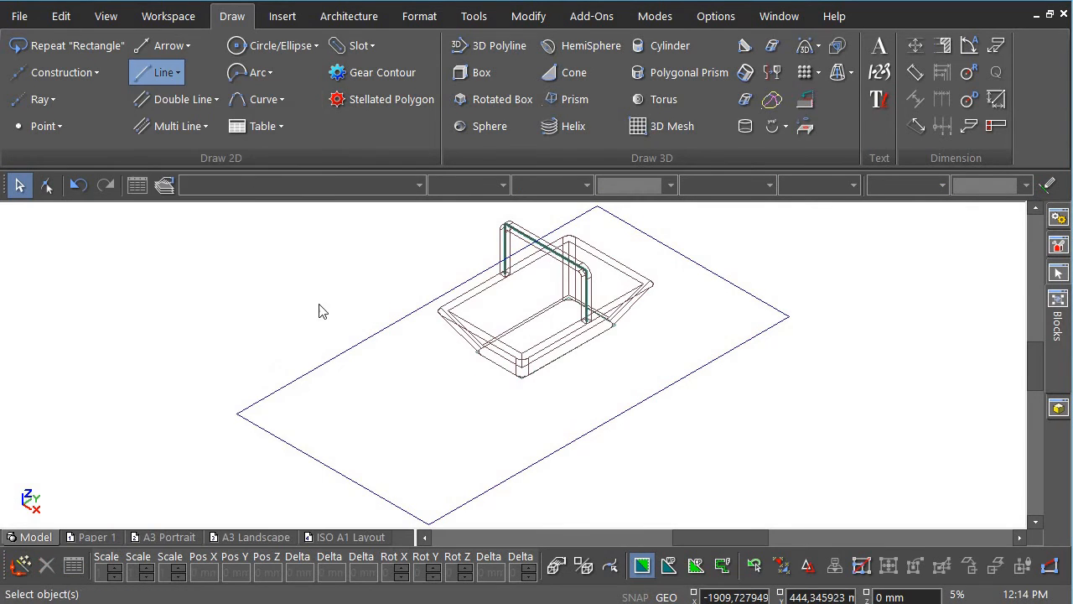
pyautogui.click(354, 348)
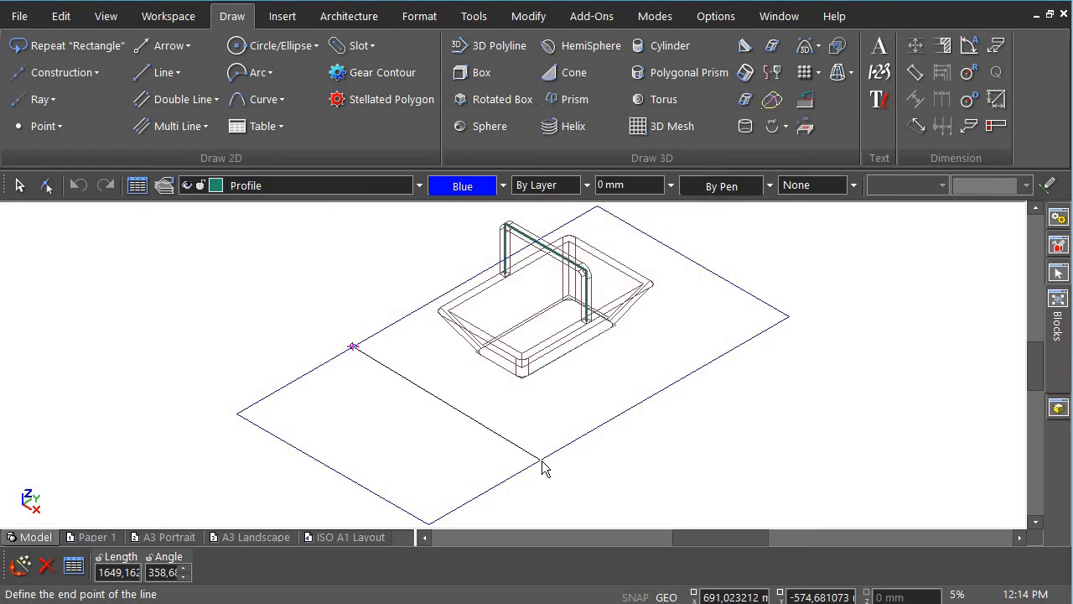
pyautogui.click(544, 459)
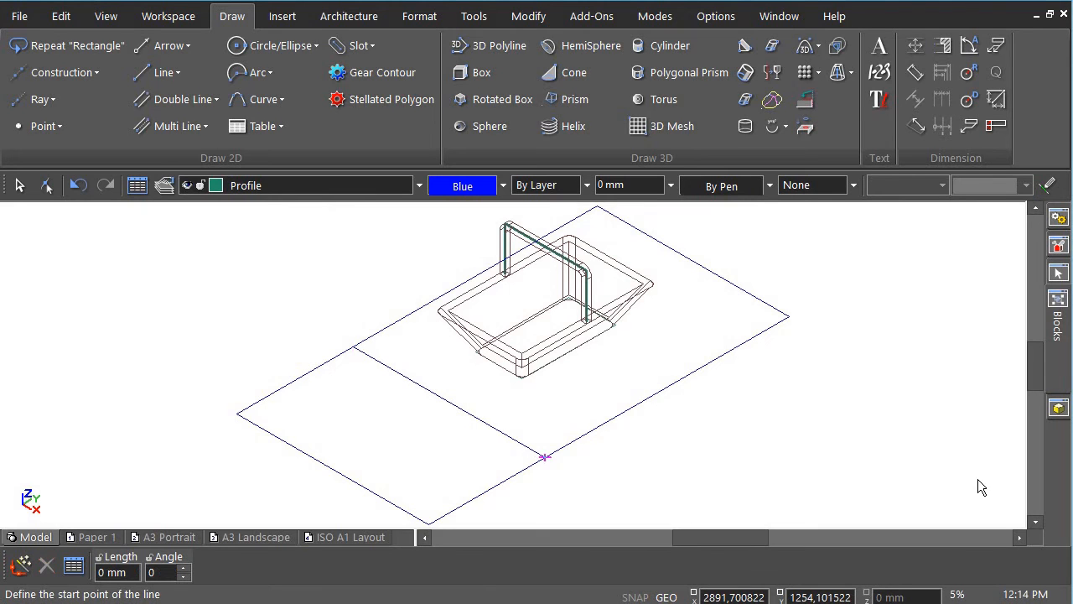
pyautogui.press('Escape')
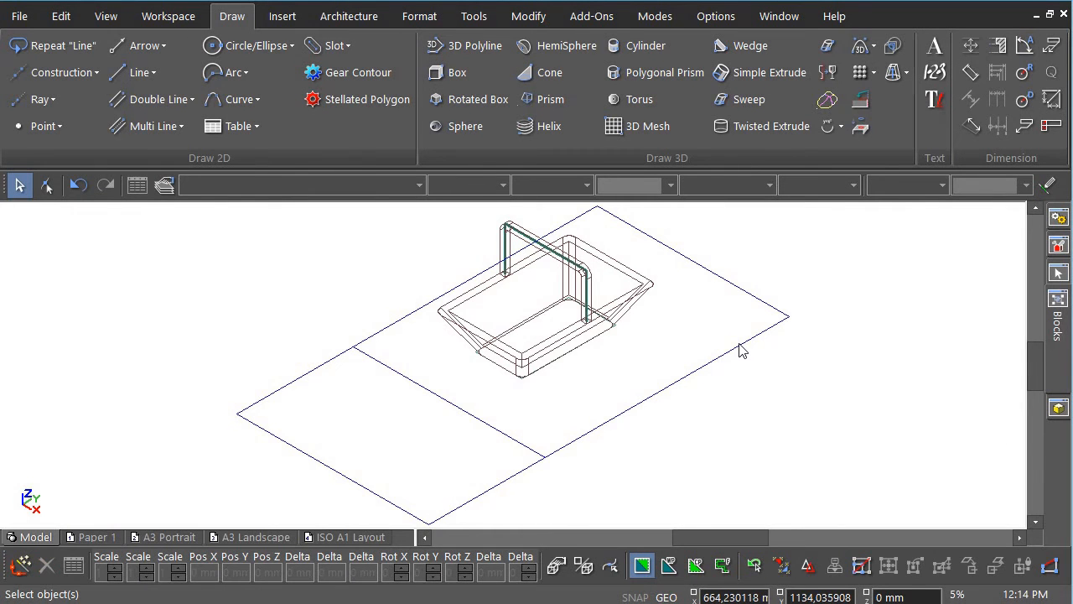
# - Convert the large rectangle under the basket into a surface and deselect it
pyautogui.click(740, 344)
pyautogui.click(431, 15)
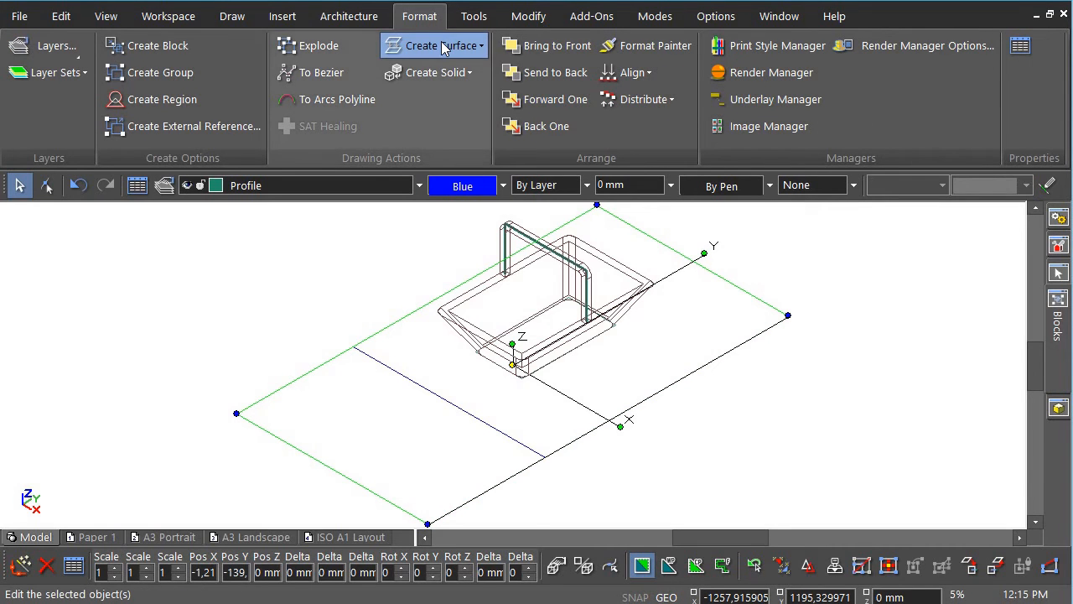
pyautogui.click(444, 46)
pyautogui.click(444, 74)
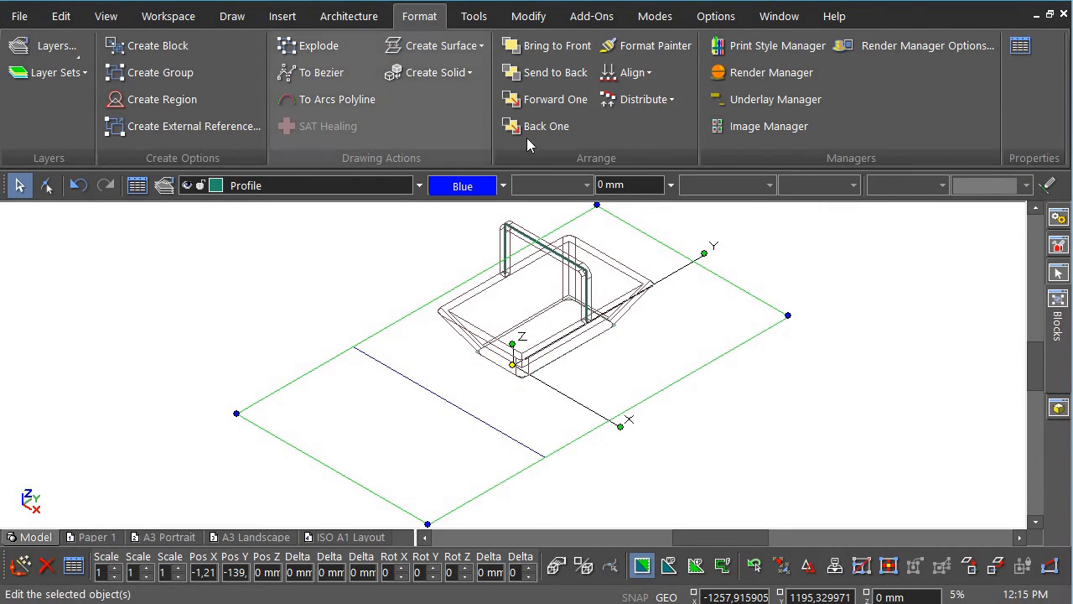
pyautogui.click(944, 518)
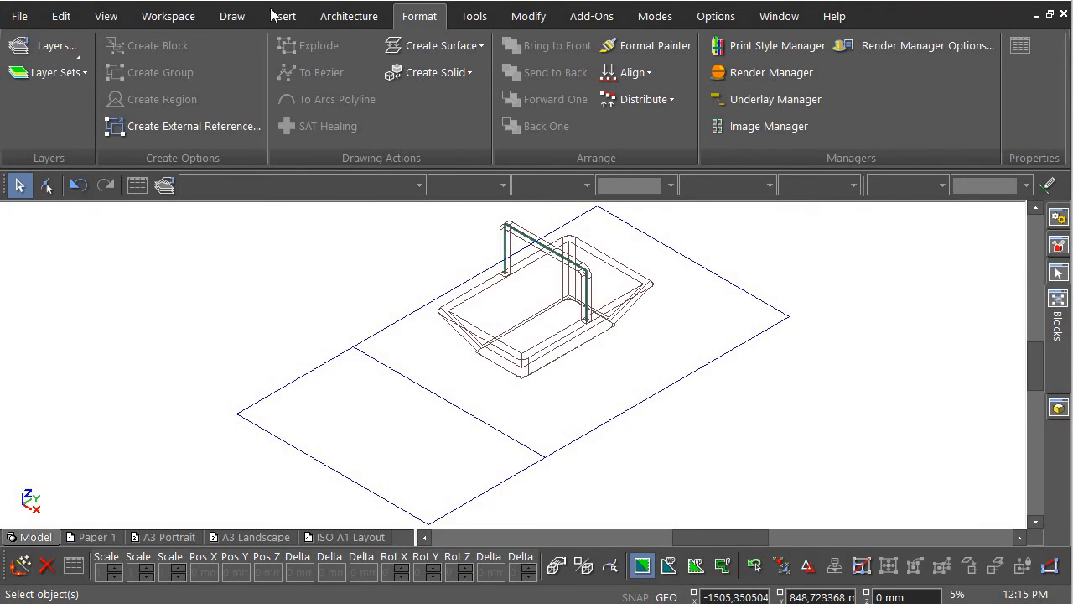
# - Bend the large surface along the line in front of the basket with a 100 mm radius and a -90° angle
pyautogui.click(522, 18)
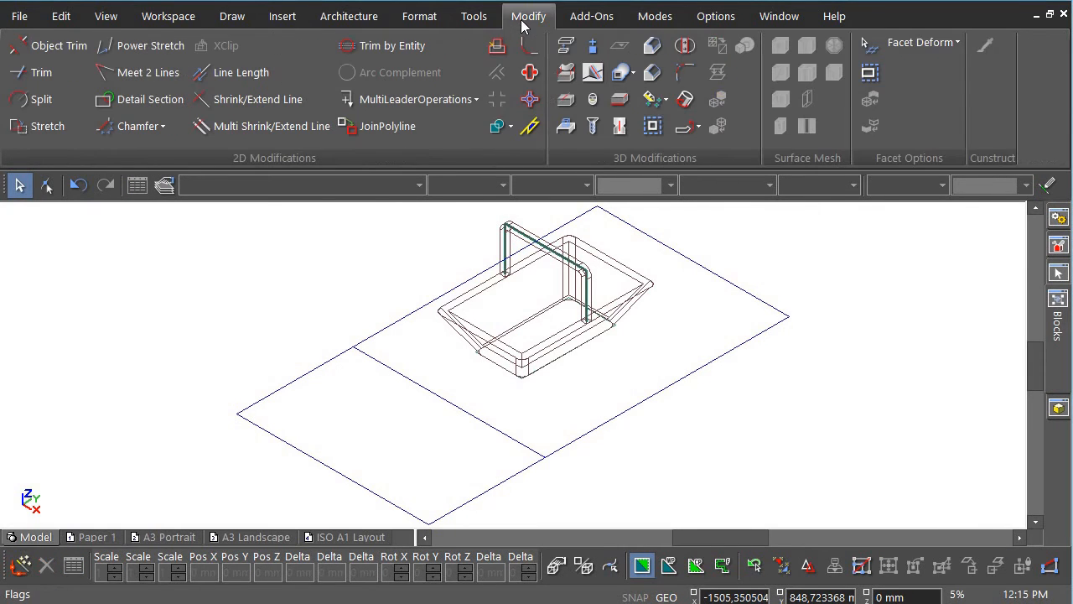
pyautogui.click(698, 126)
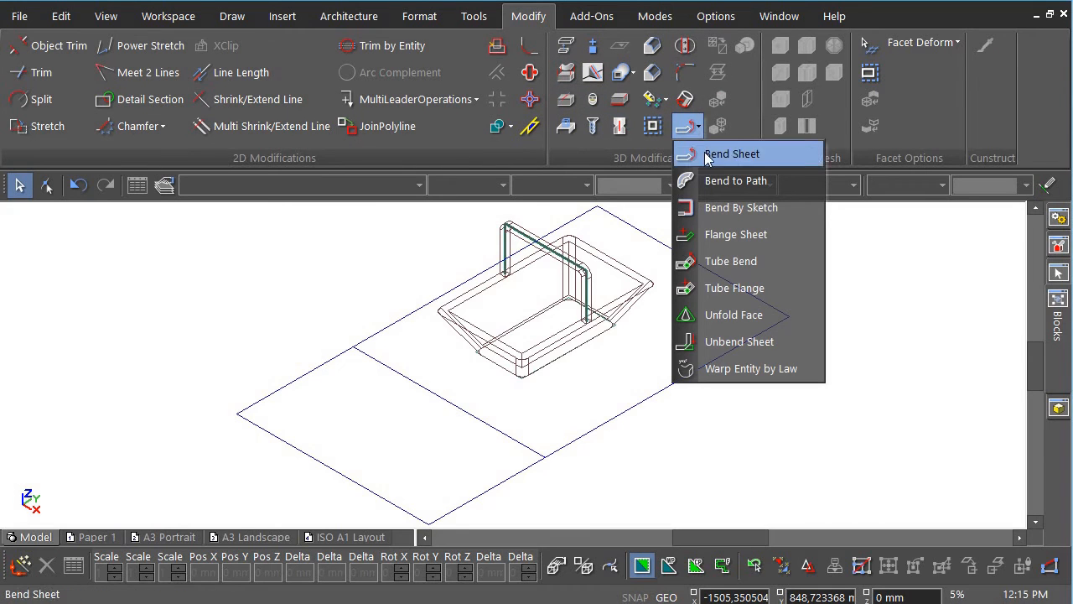
pyautogui.click(763, 154)
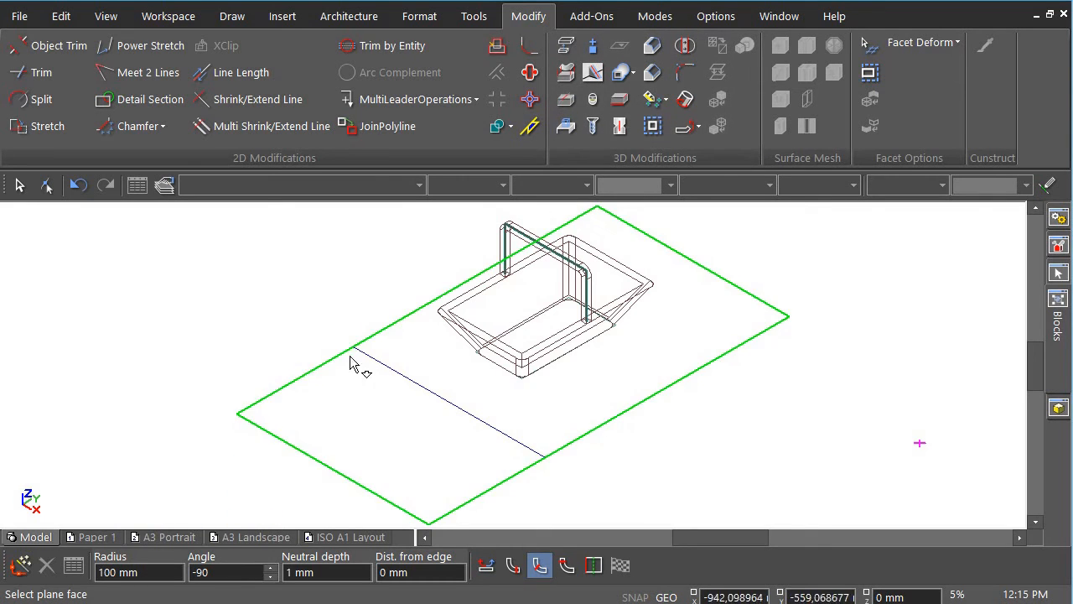
pyautogui.click(328, 379)
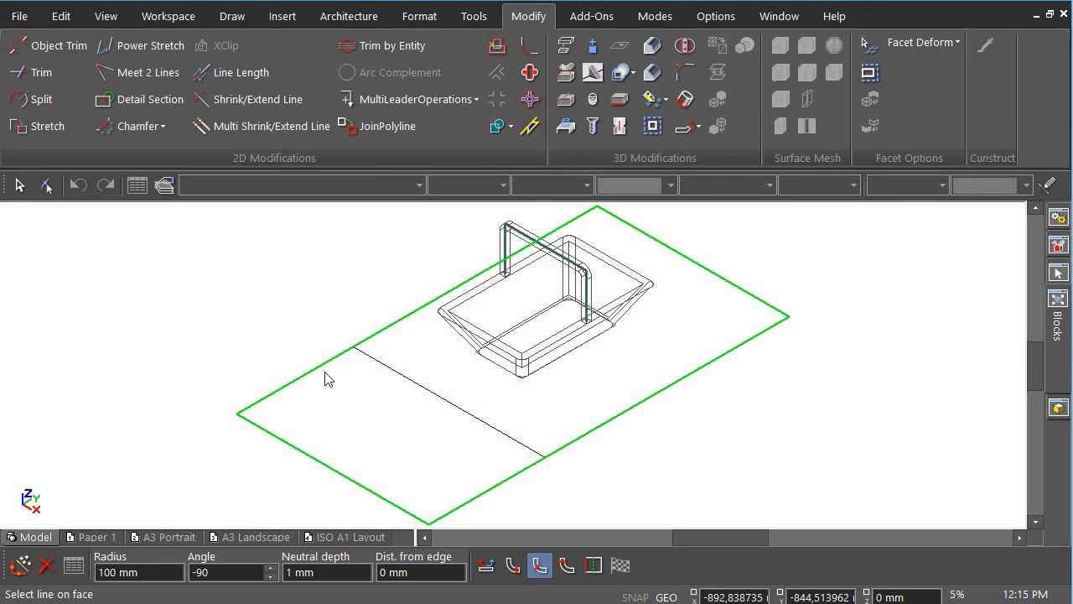
pyautogui.click(442, 400)
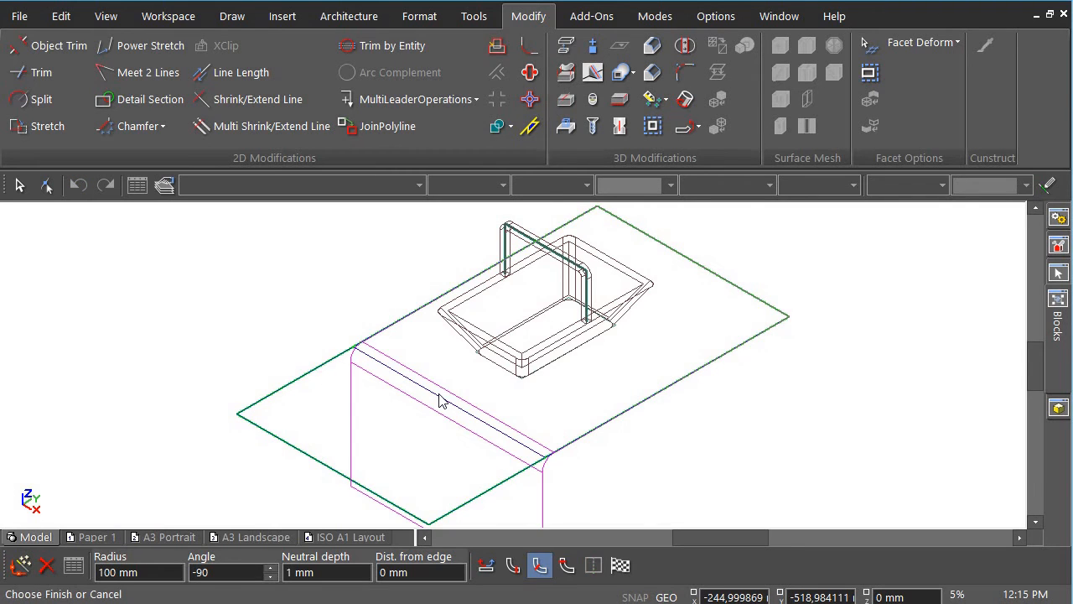
pyautogui.click(621, 568)
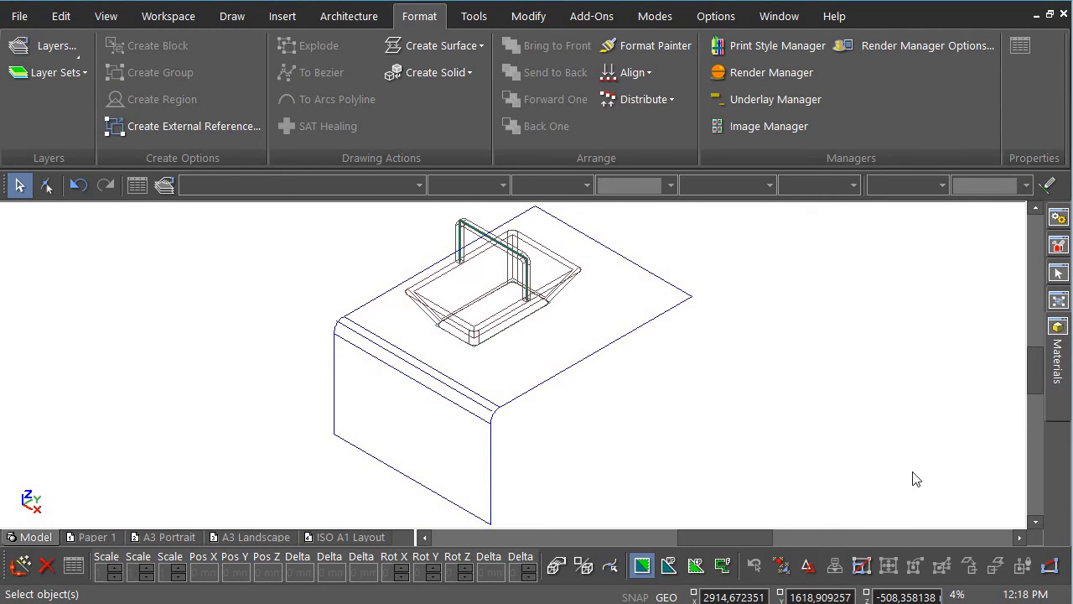
# - Choose the Checkers material from the Miscellaneous category for the bent surface under the basket
pyautogui.click(643, 266)
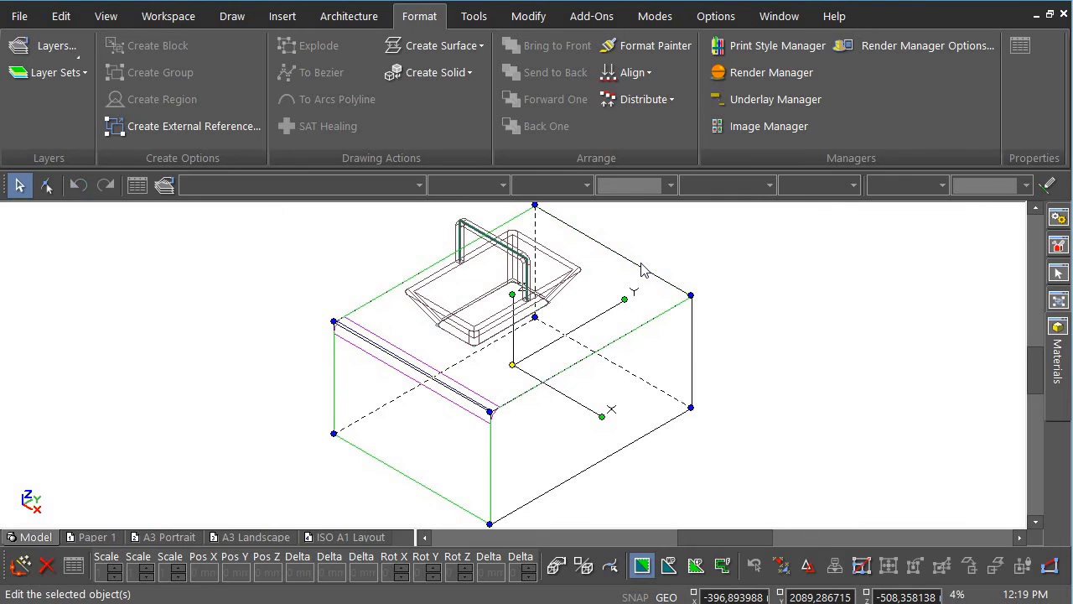
pyautogui.doubleClick(641, 263)
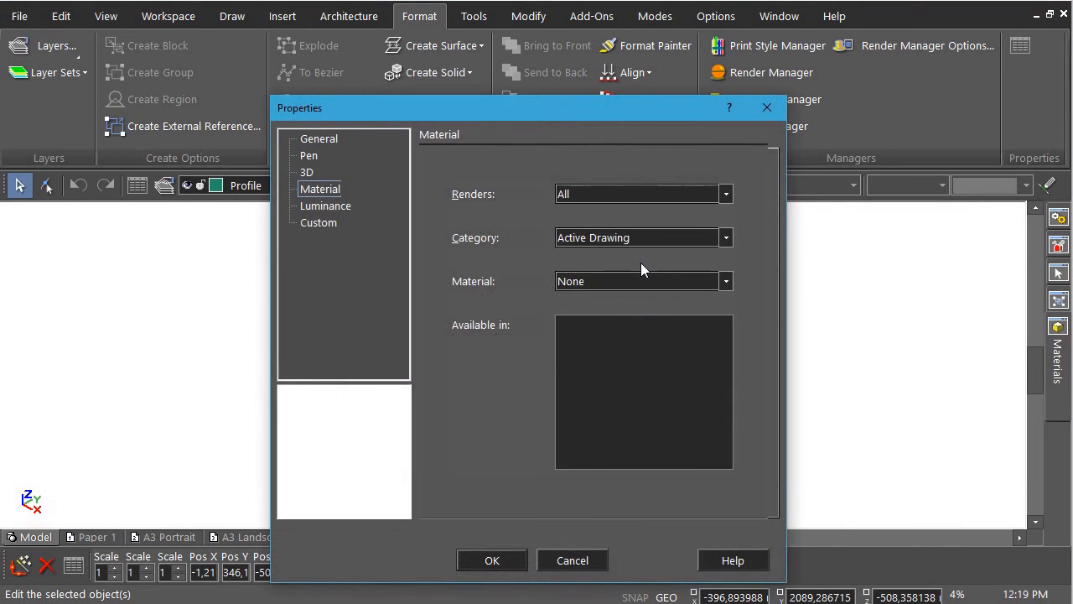
pyautogui.click(727, 238)
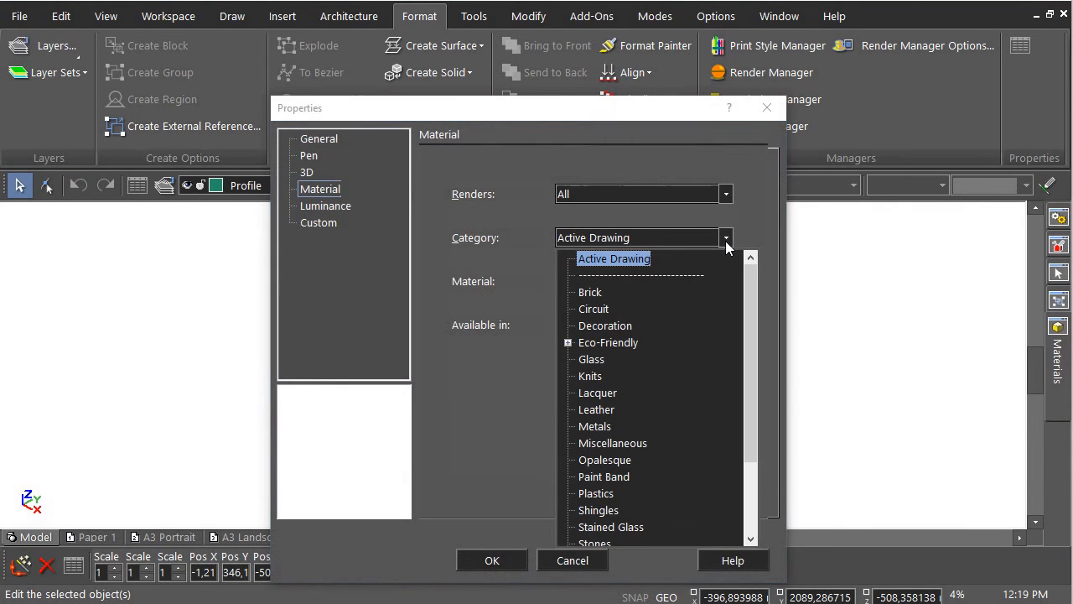
pyautogui.click(645, 443)
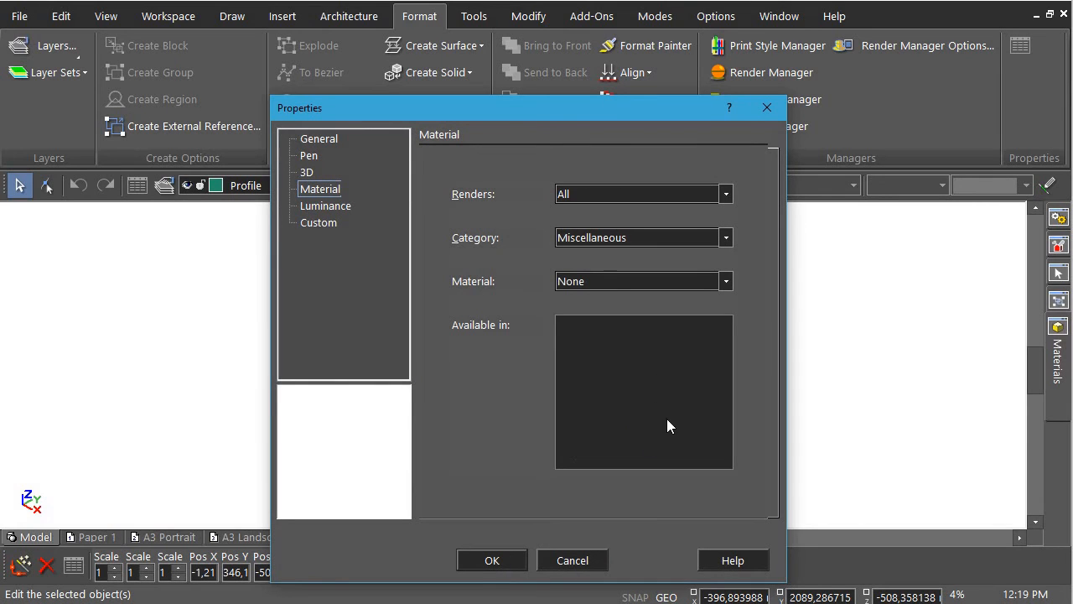
pyautogui.click(726, 282)
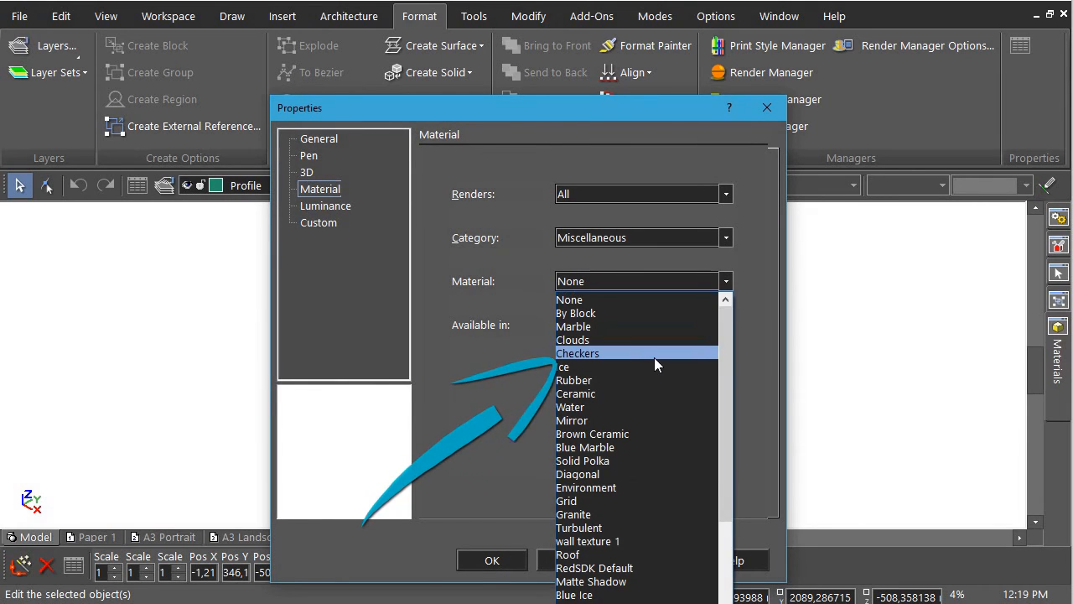
pyautogui.click(654, 358)
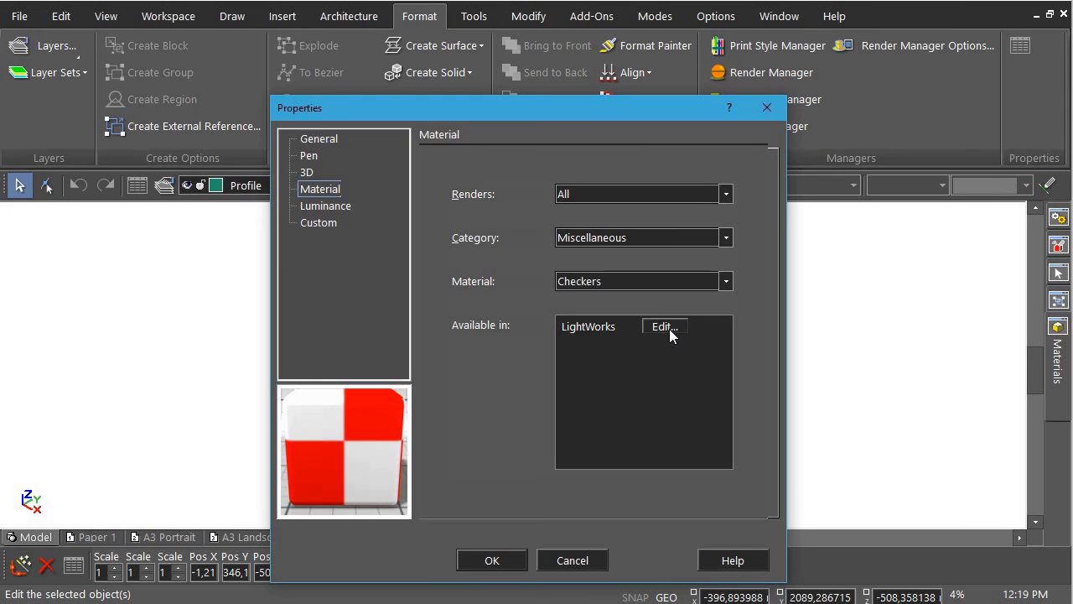
# - Edit the Checkers material for LightWorks and change its even color to pure blue (0, 0, 255)
pyautogui.click(666, 327)
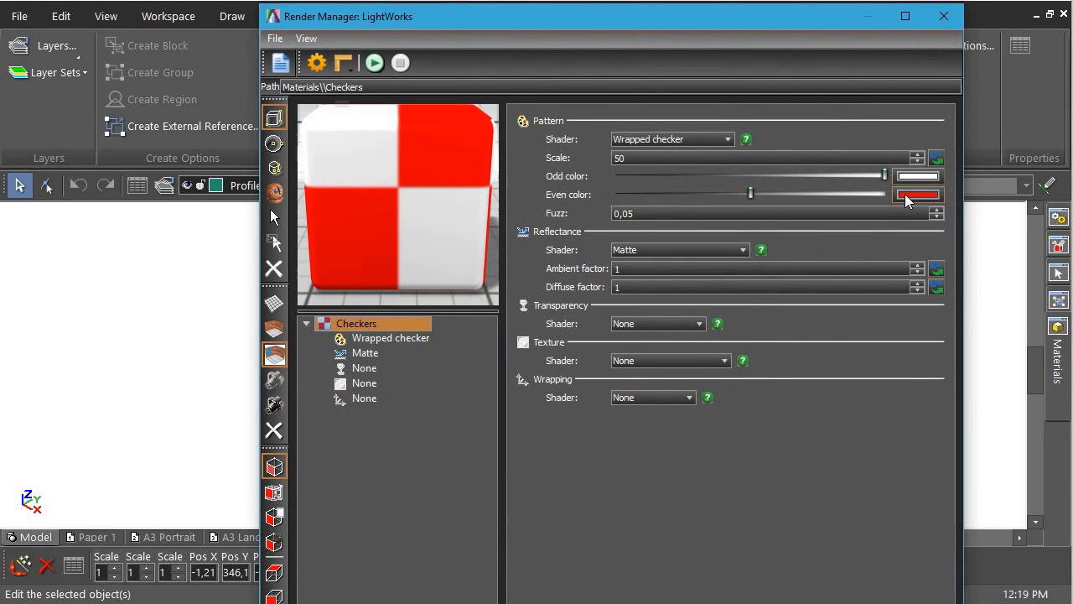
pyautogui.click(907, 194)
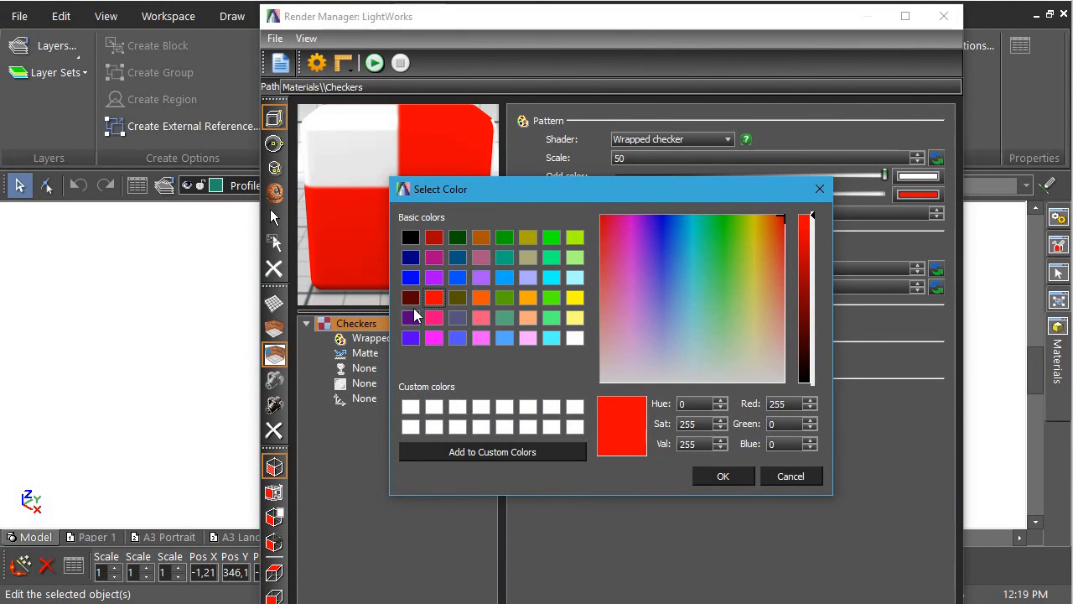
pyautogui.click(413, 283)
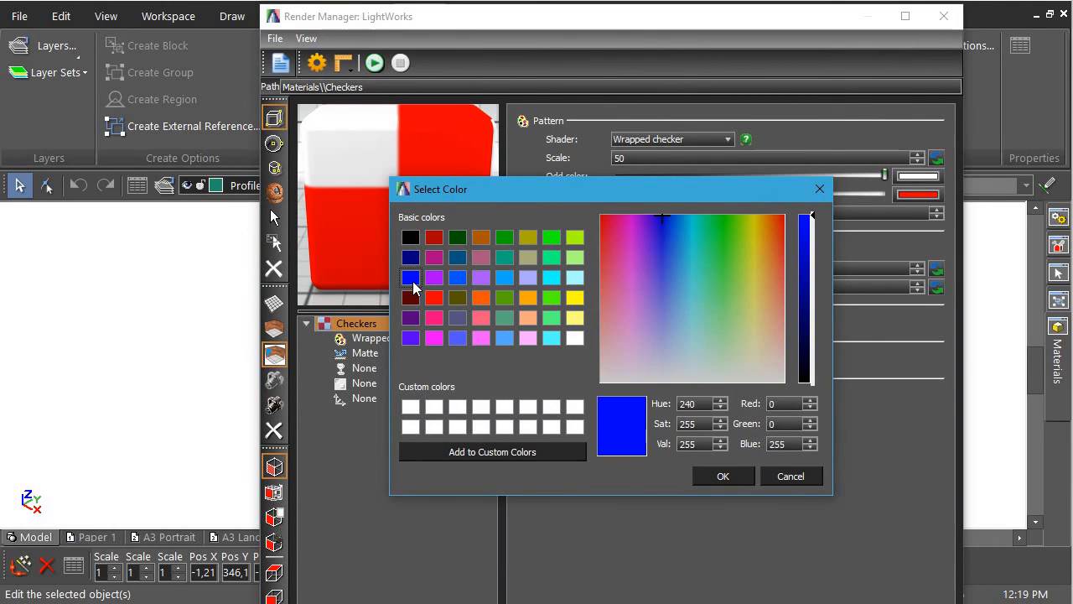
pyautogui.click(723, 476)
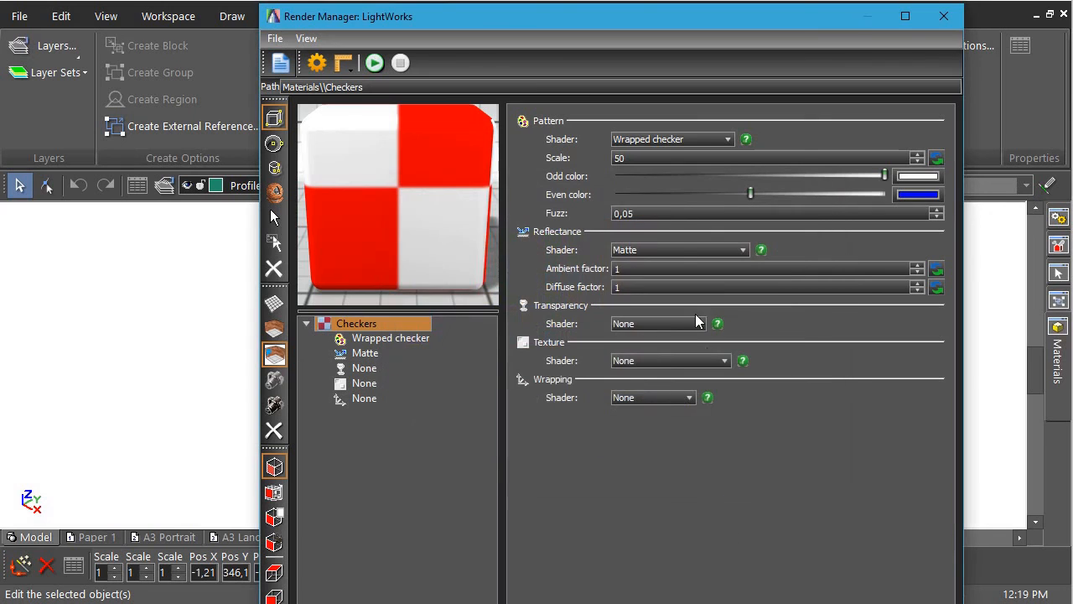
# - Set the checker pattern's scale to 500, close the material editor and apply the material to the bent surface
pyautogui.click(650, 159)
pyautogui.write('0')
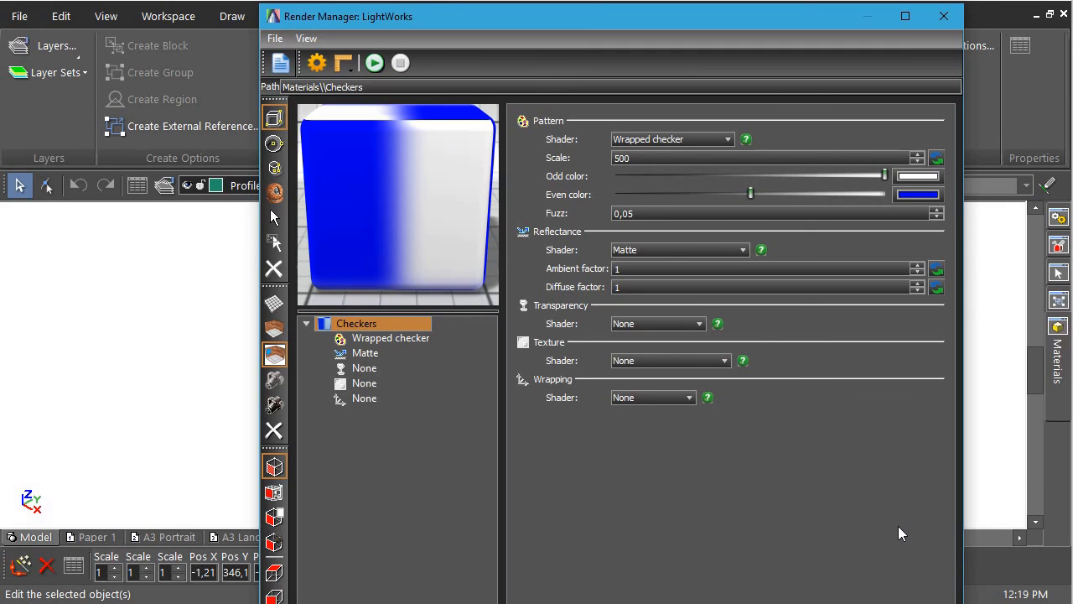
pyautogui.press('Tab')
pyautogui.press('Escape')
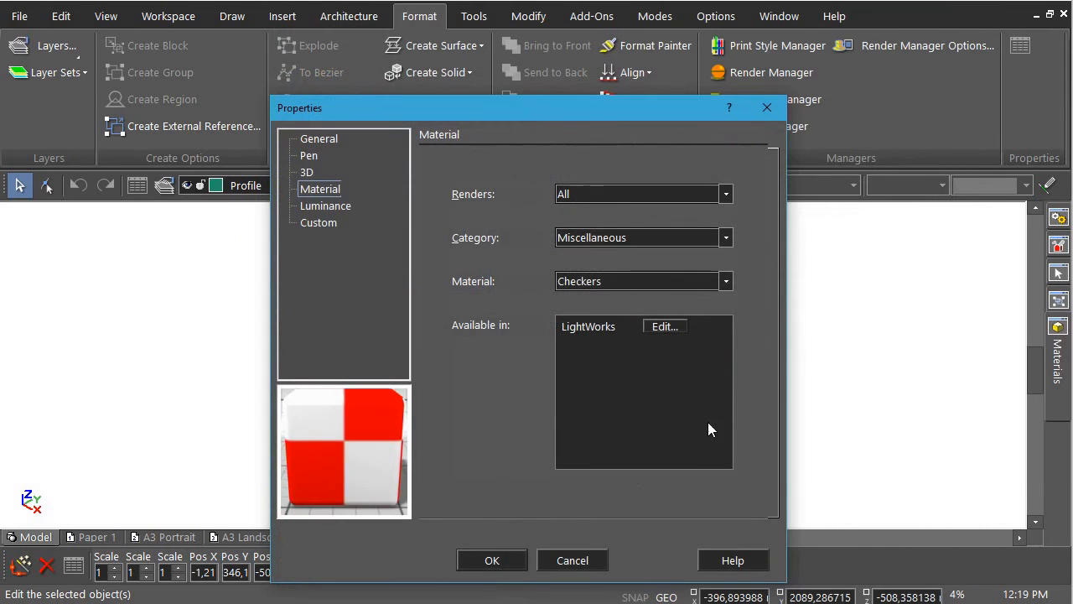
pyautogui.click(490, 560)
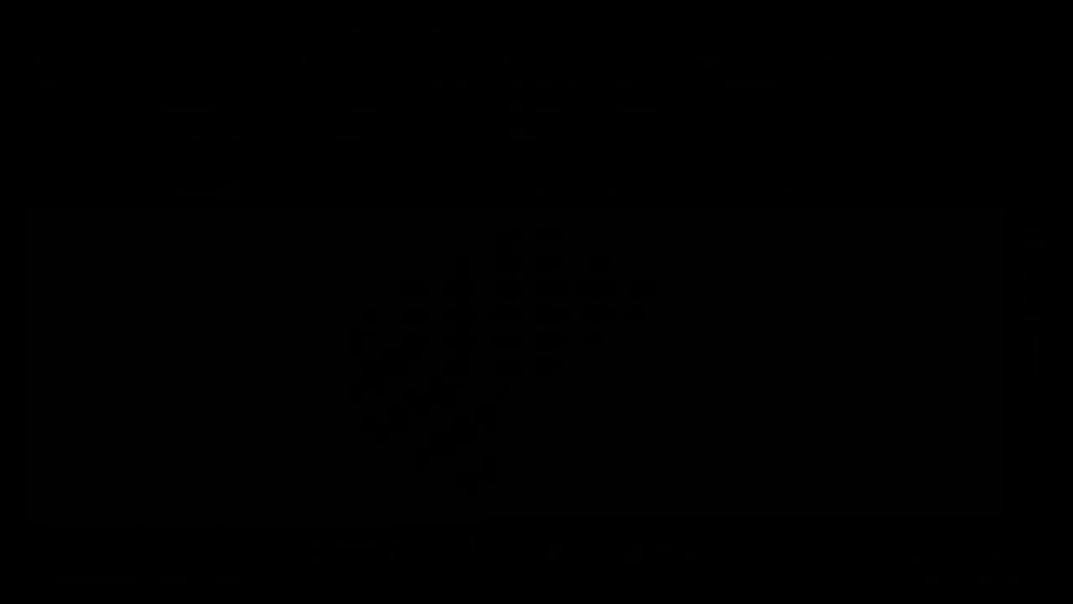